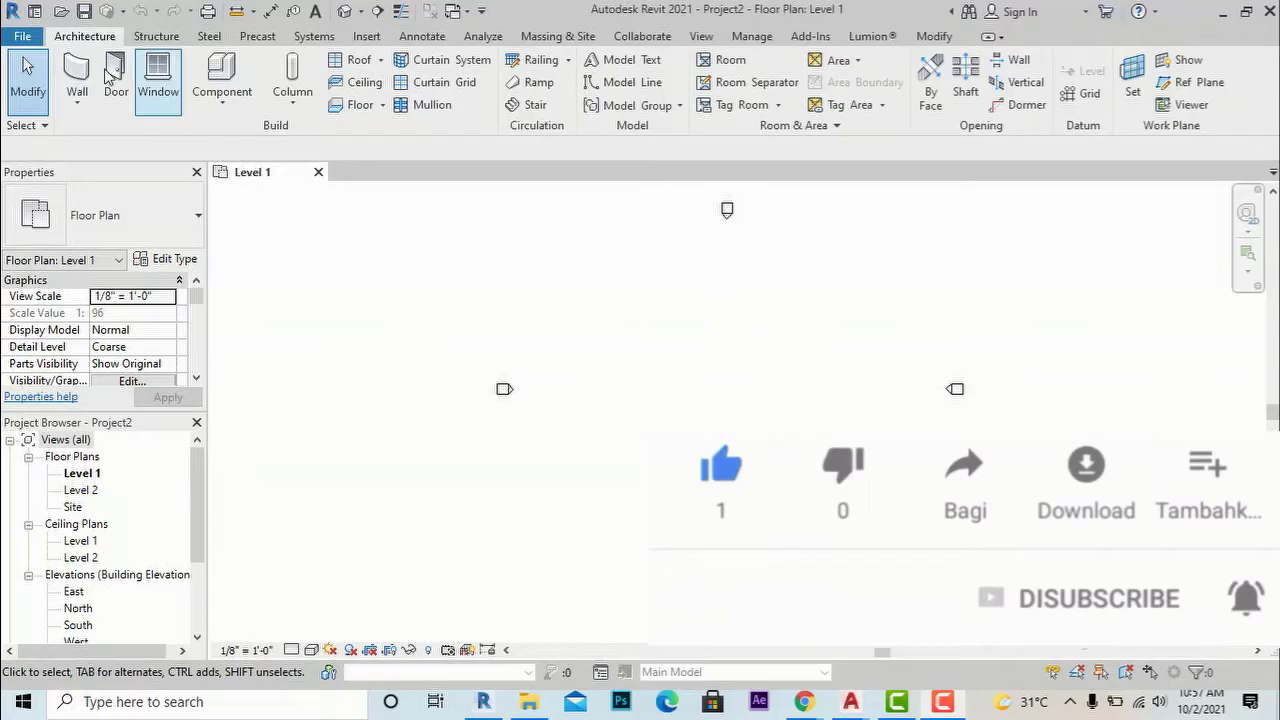
- Create a Handrail - Pipe railing on Level 1 from a sketched horizontal path about 40' long
left_click(567, 62)
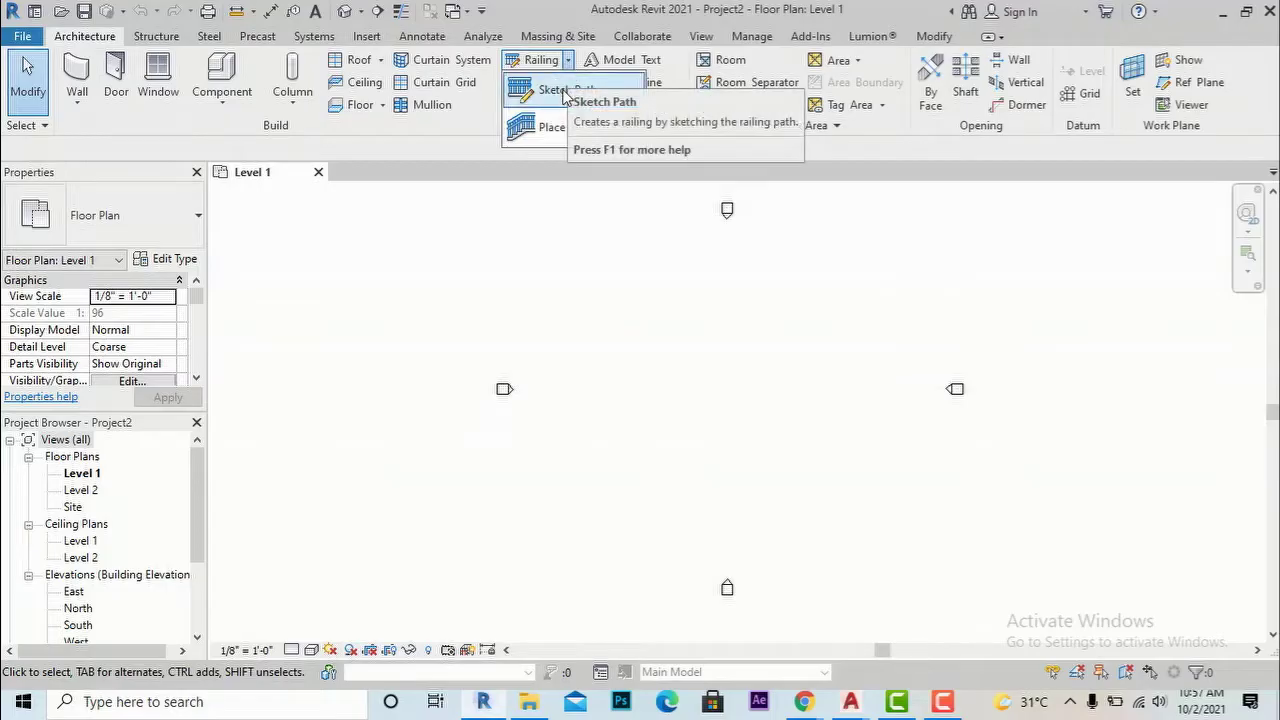
left_click(562, 90)
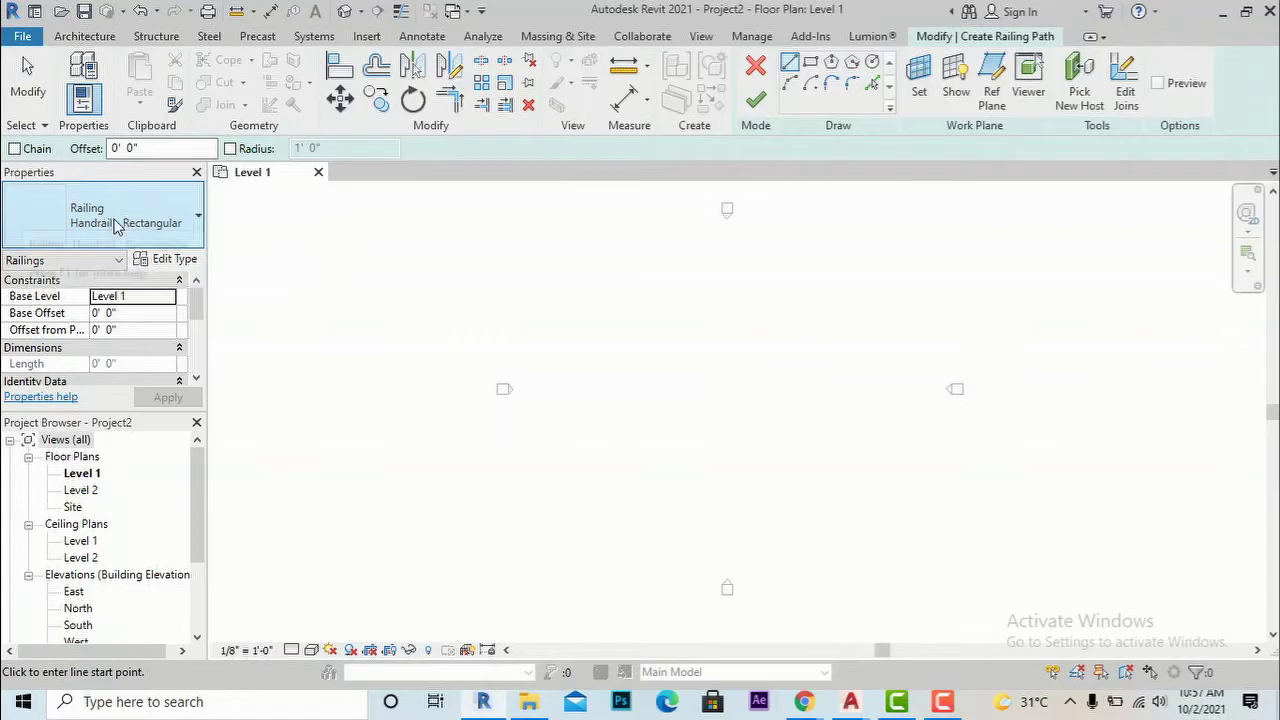
left_click(168, 230)
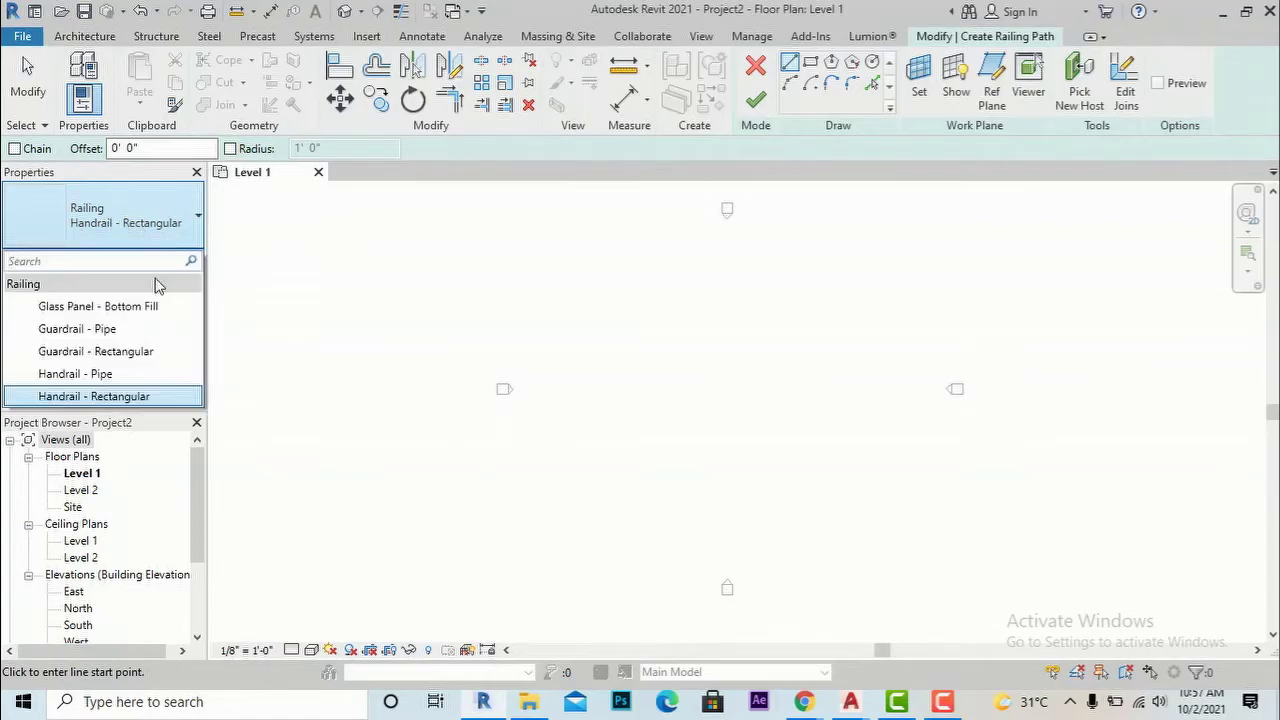
left_click(124, 376)
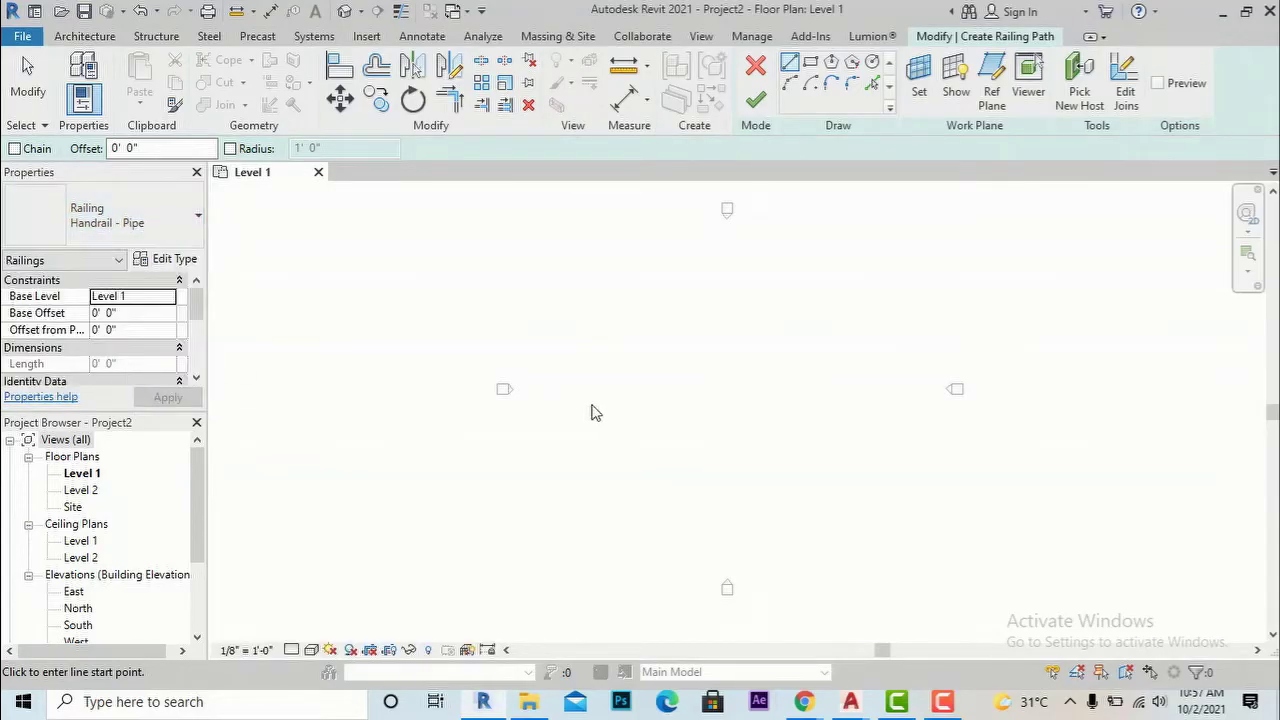
left_click(643, 345)
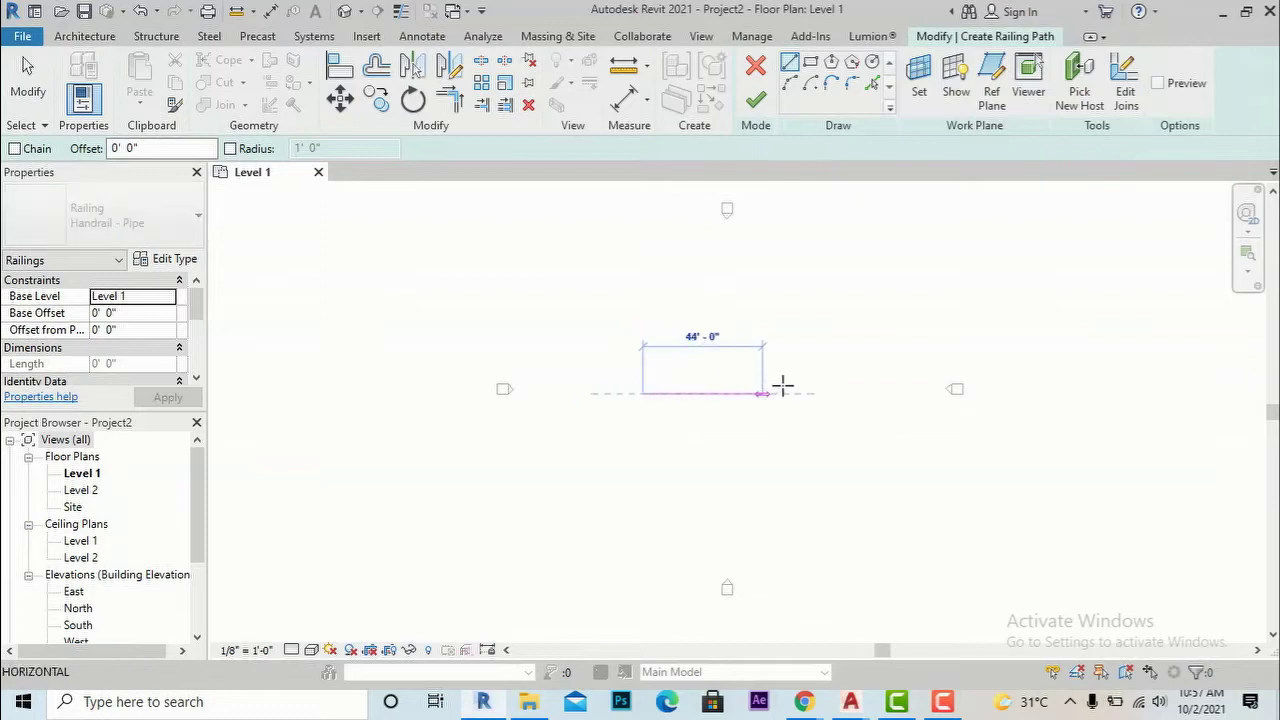
left_click(752, 392)
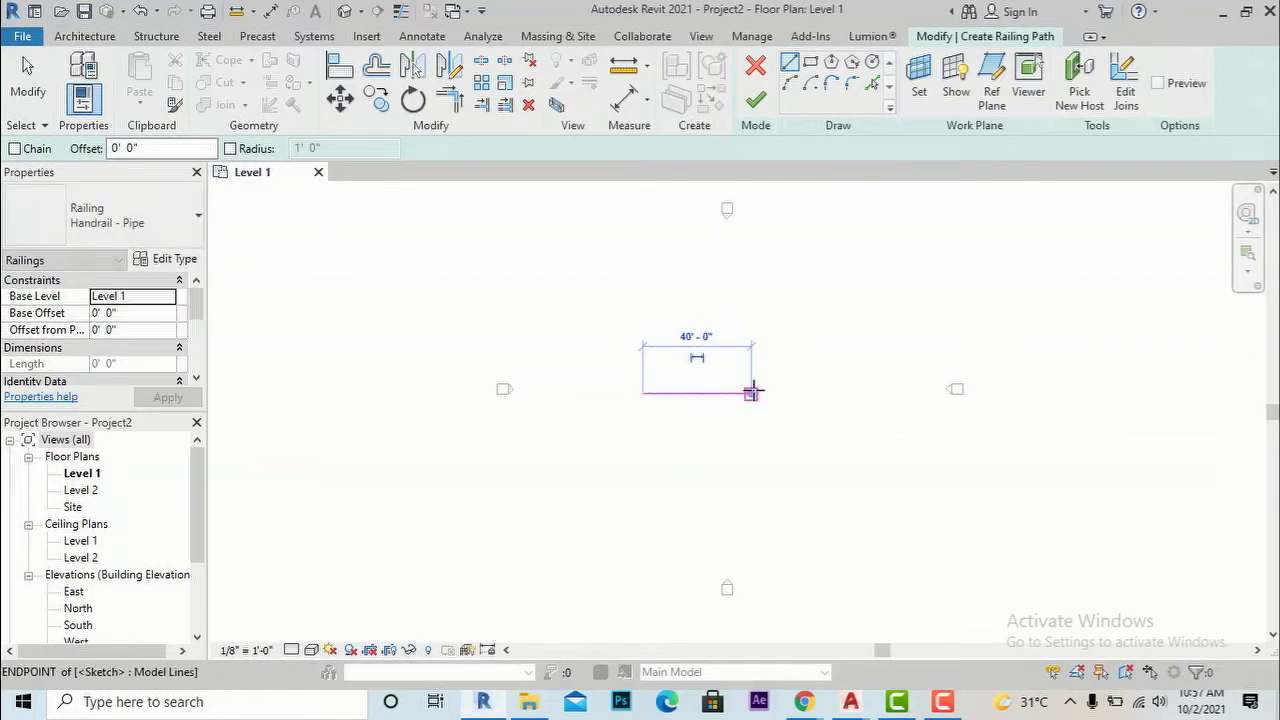
left_click(755, 100)
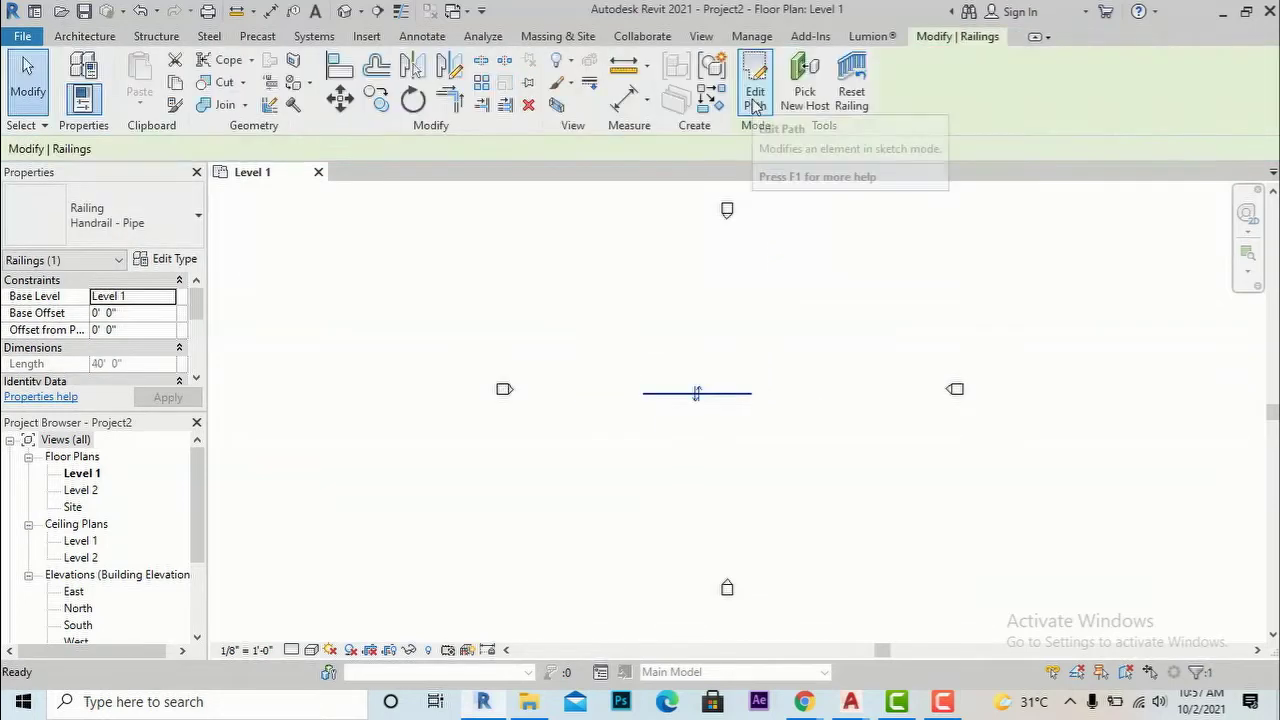
- Open the default 3D view and examine the pipe railing's posts and horizontal rails up close
left_click(703, 38)
left_click(529, 88)
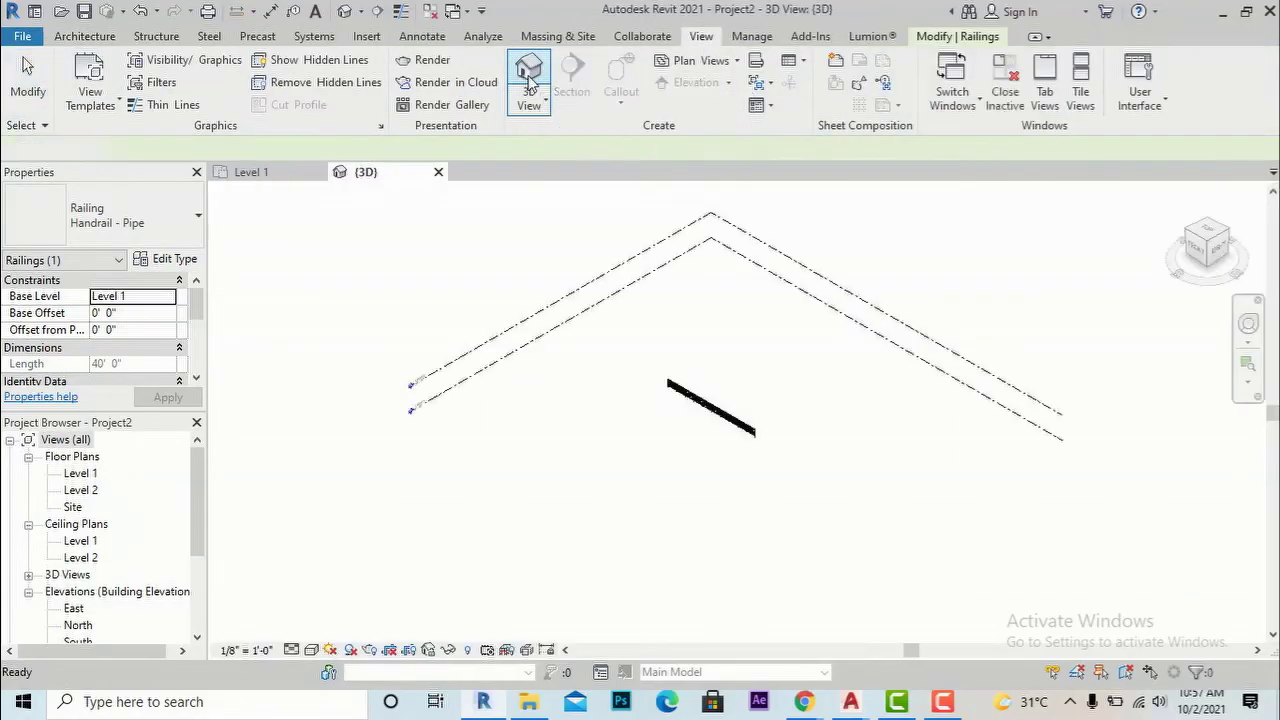
scroll(718, 428, "up", 4)
scroll(718, 398, "up", 2)
mouse_move(1210, 248)
left_mouse_down()
mouse_move(1262, 240)
mouse_move(280, 234)
mouse_move(385, 232)
left_mouse_up()
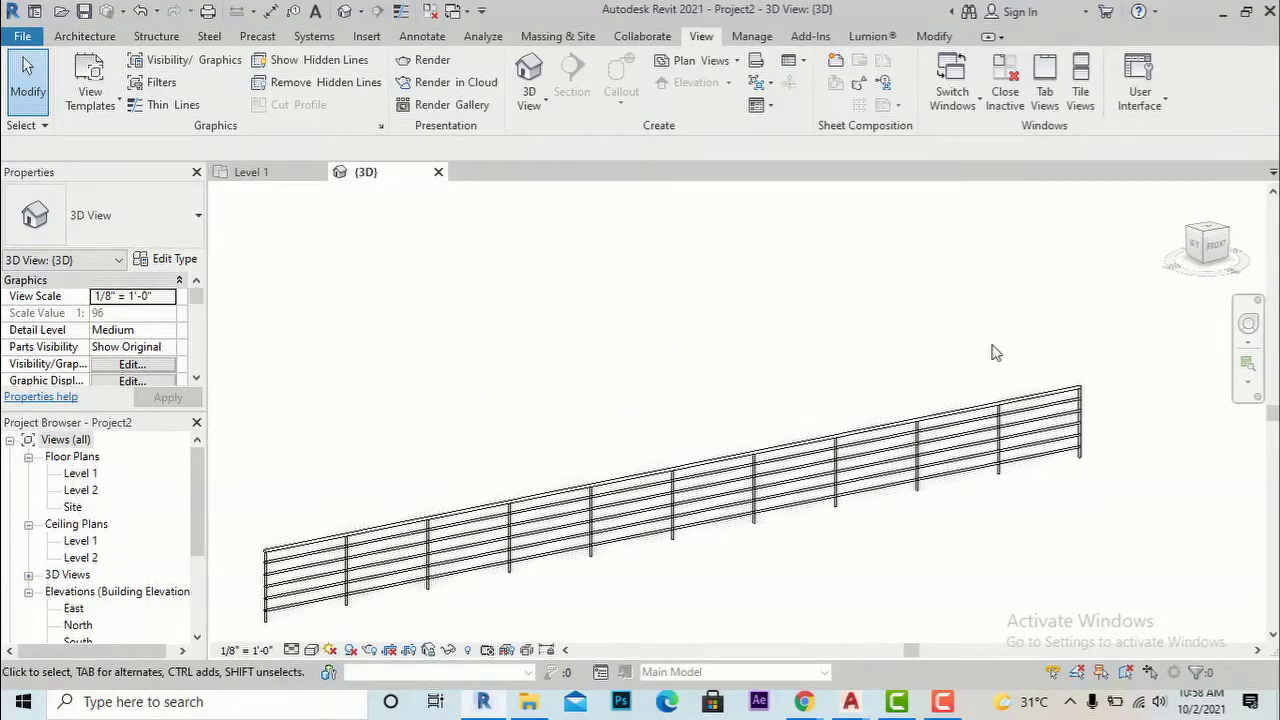
scroll(448, 553, "up", 2)
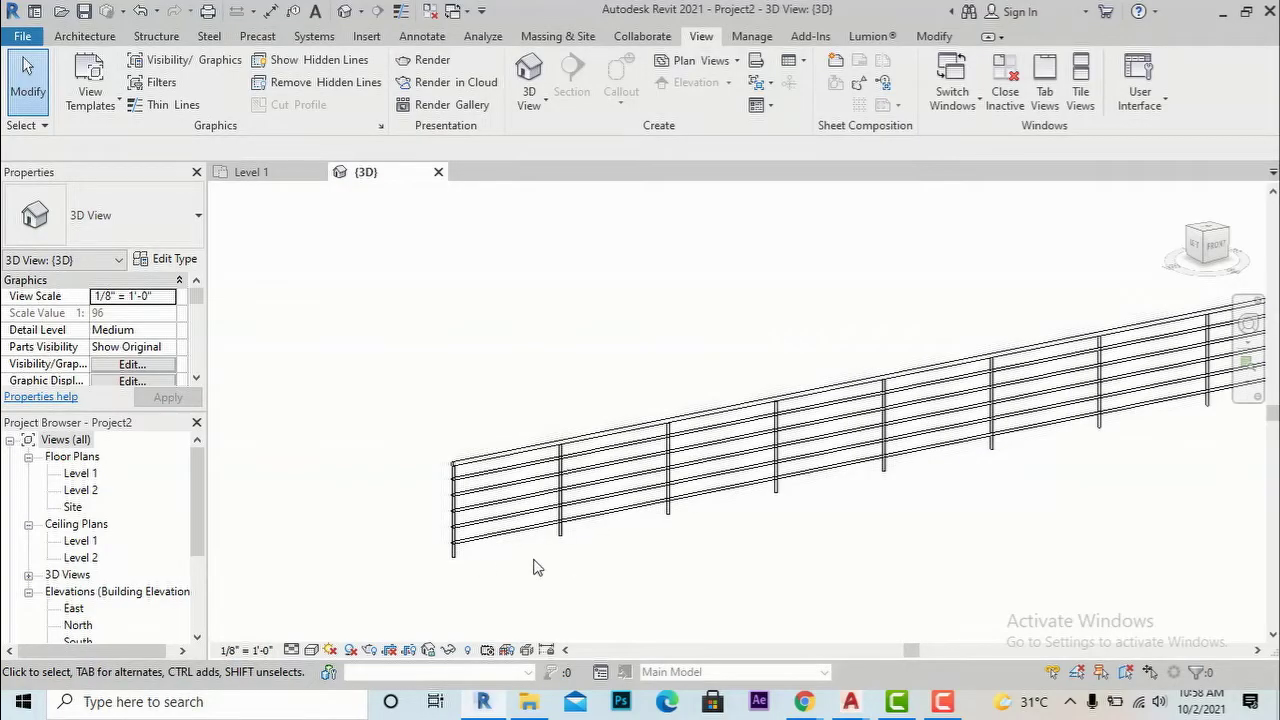
scroll(492, 555, "up", 2)
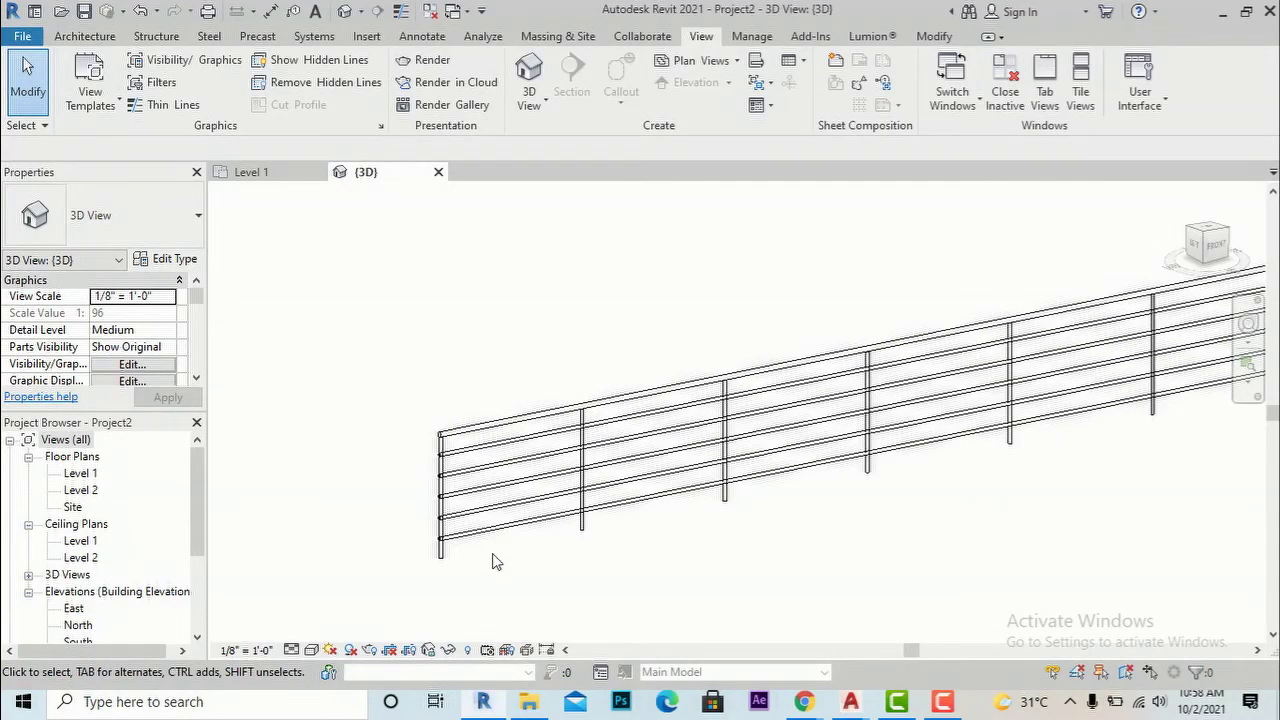
scroll(517, 355, "down", 1)
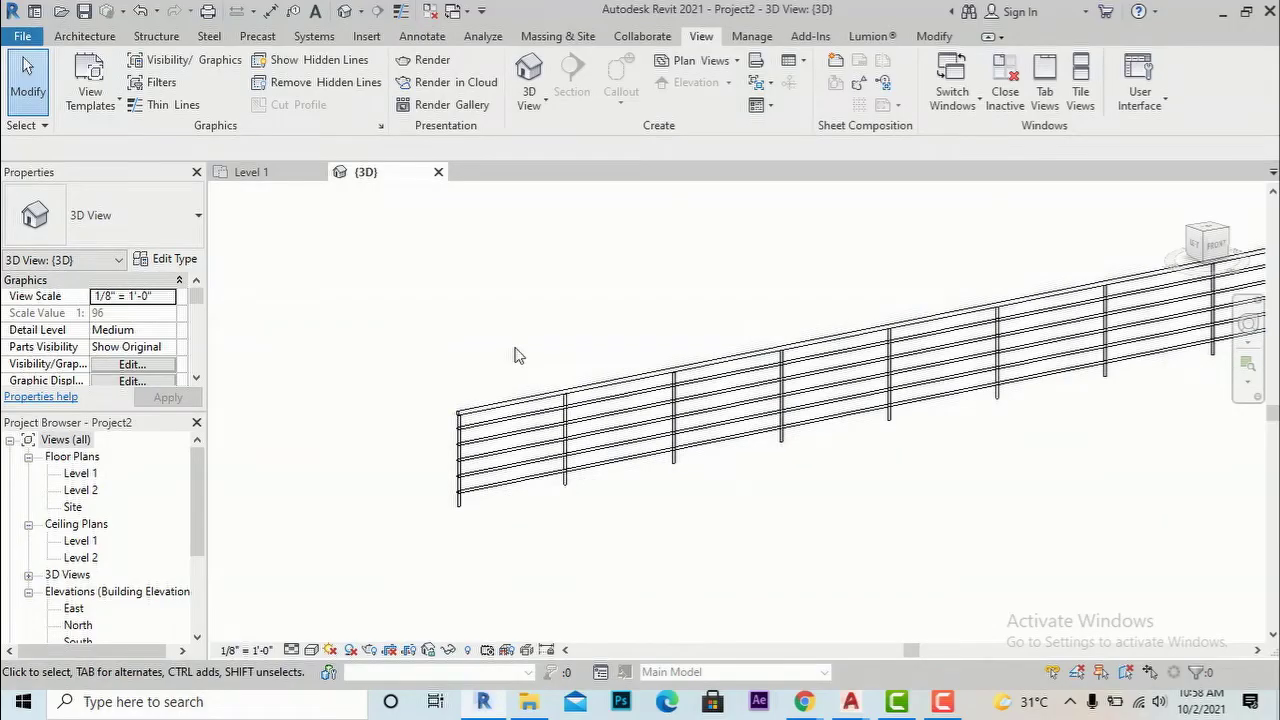
scroll(486, 432, "up", 2)
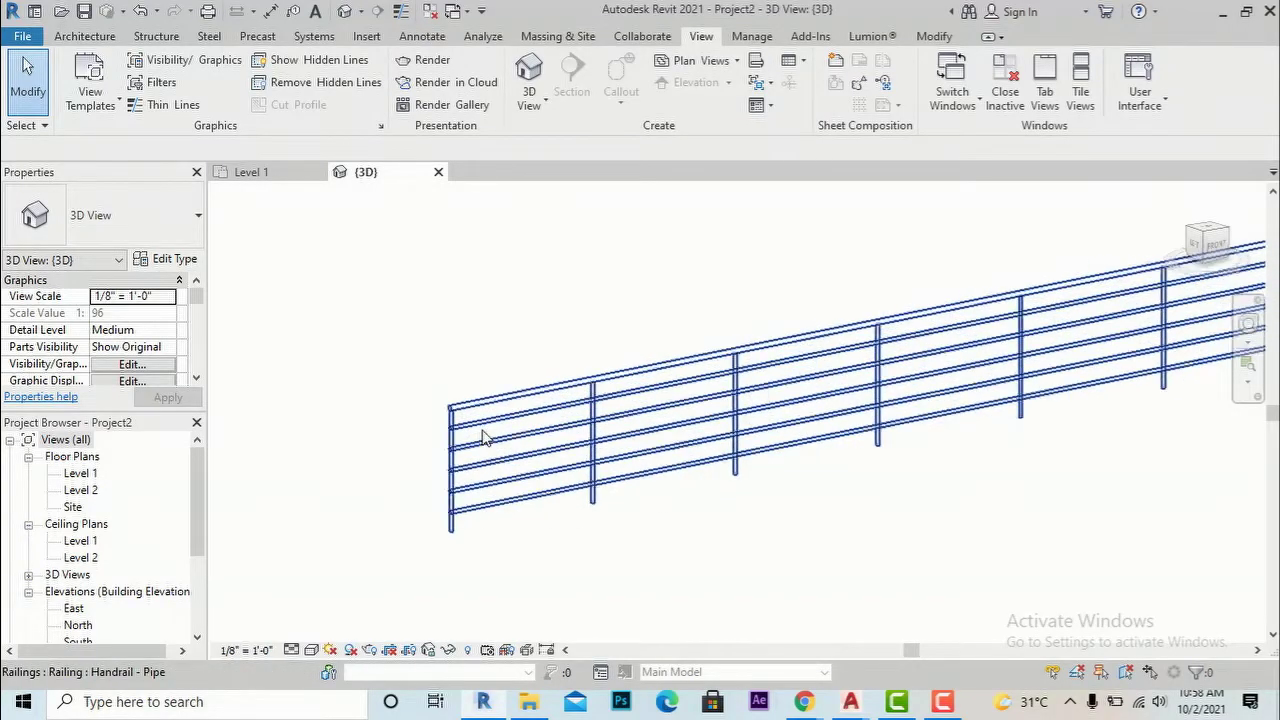
scroll(500, 468, "up", 2)
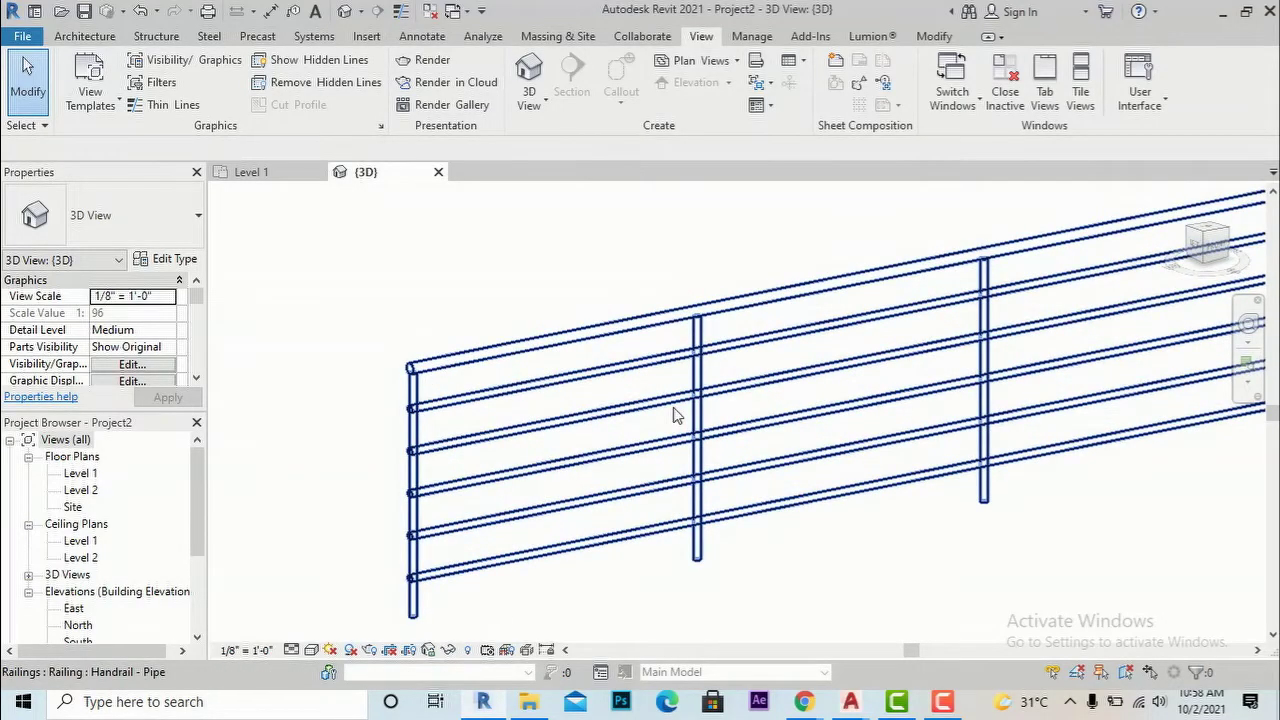
scroll(673, 407, "down", 1)
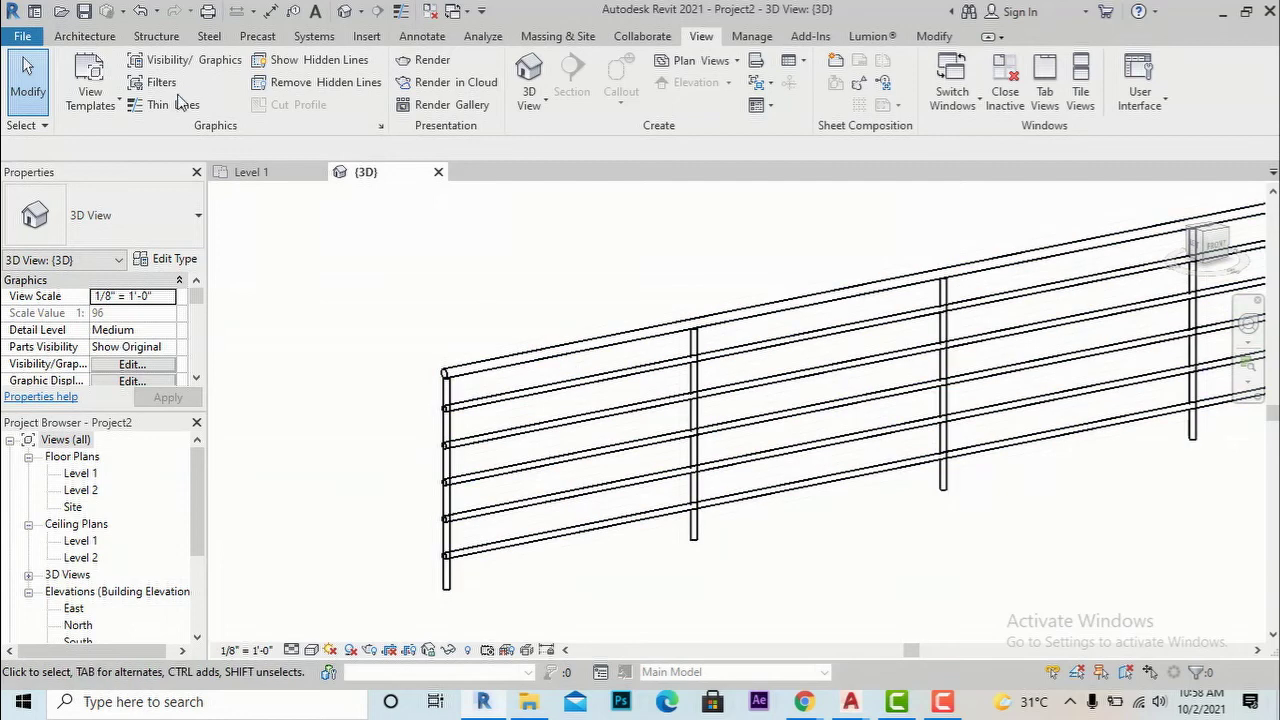
- Create a new family from the Profile-Rail.rft template in the English-Imperial folder
left_click(24, 40)
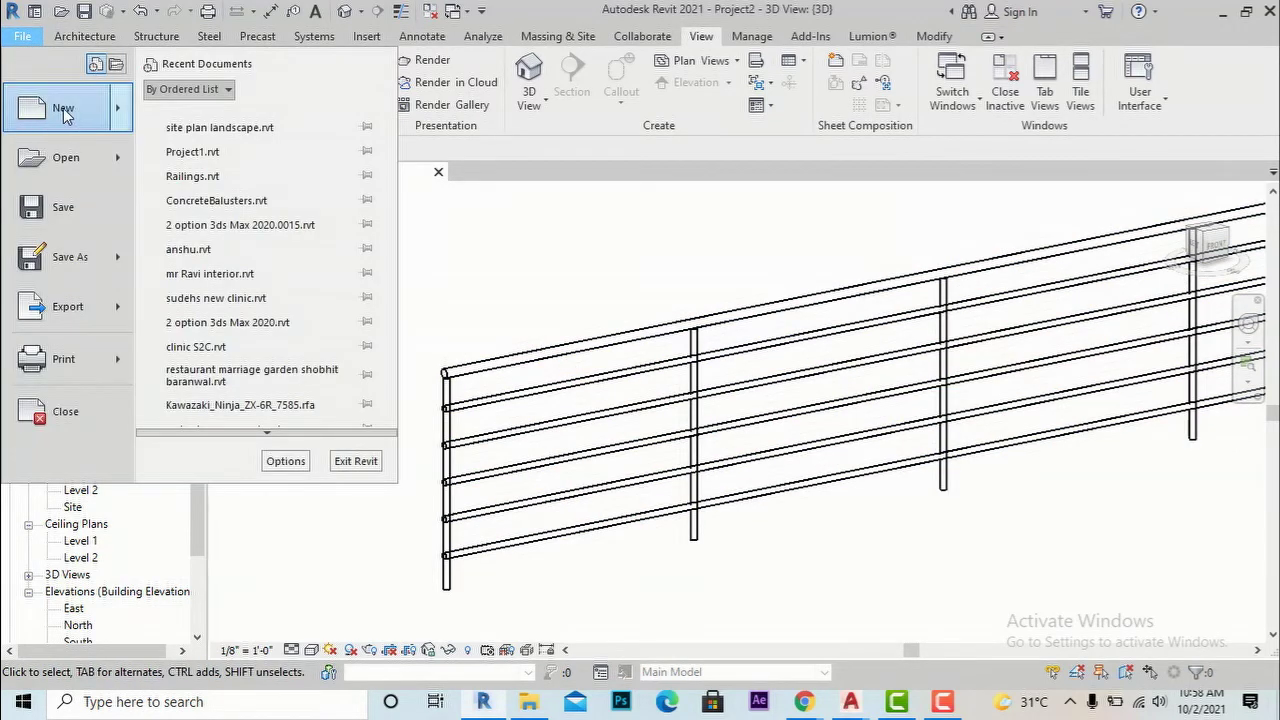
mouse_move(112, 112)
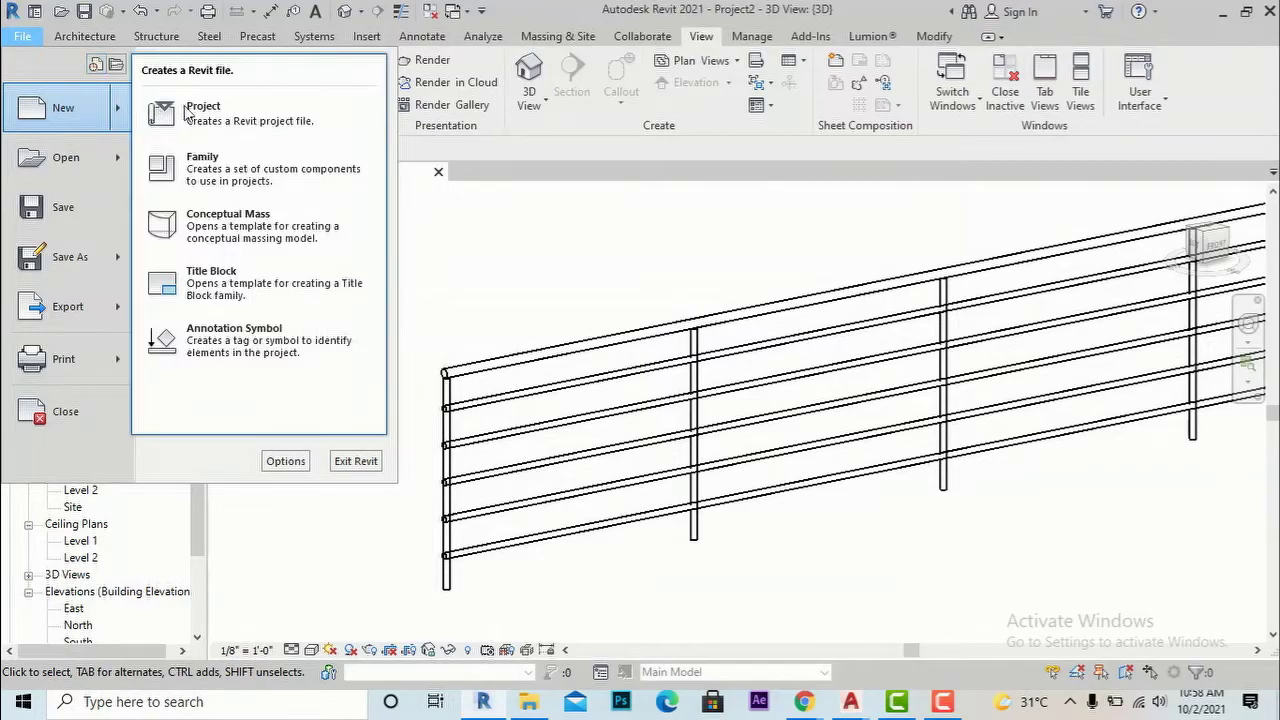
left_click(209, 173)
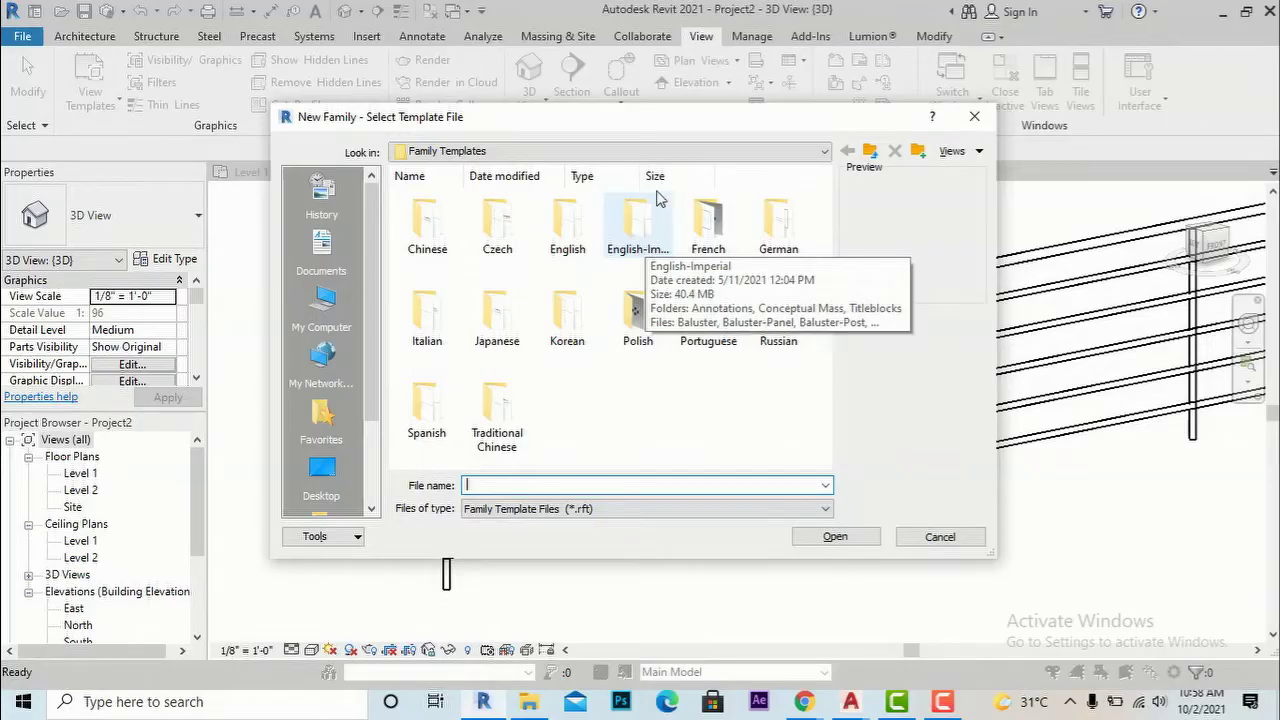
double_click(651, 252)
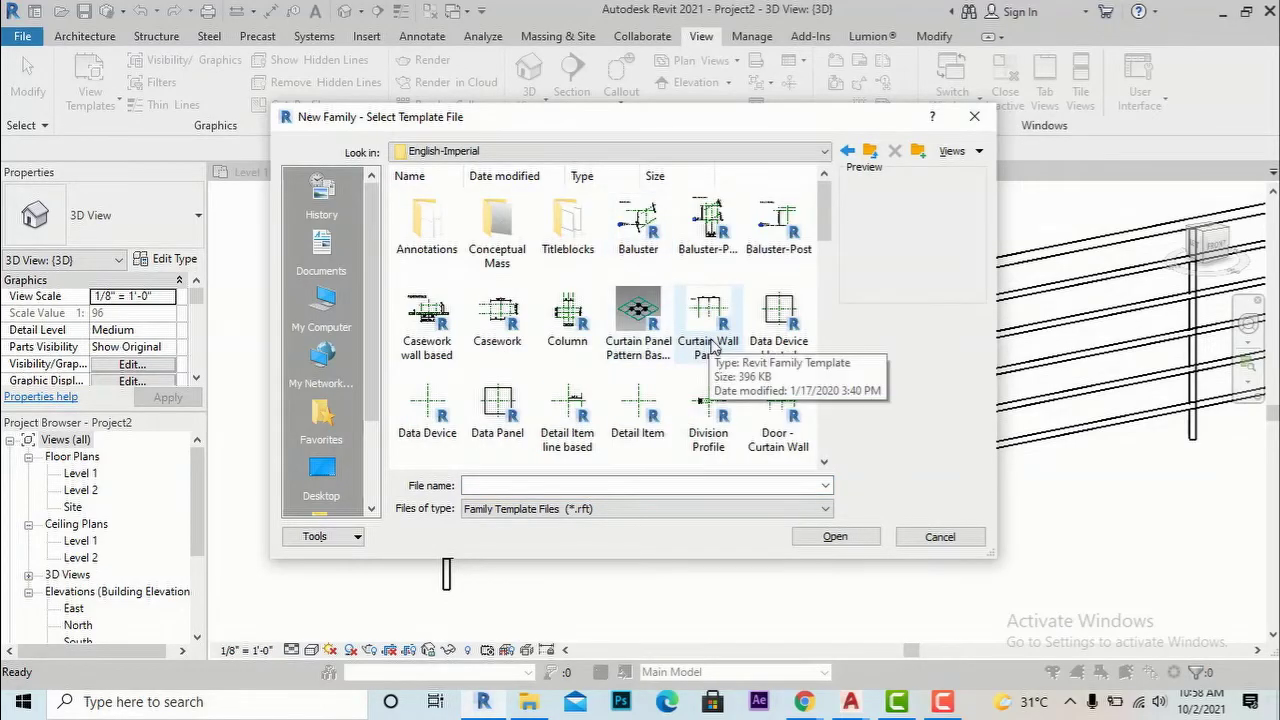
scroll(712, 345, "down", 3)
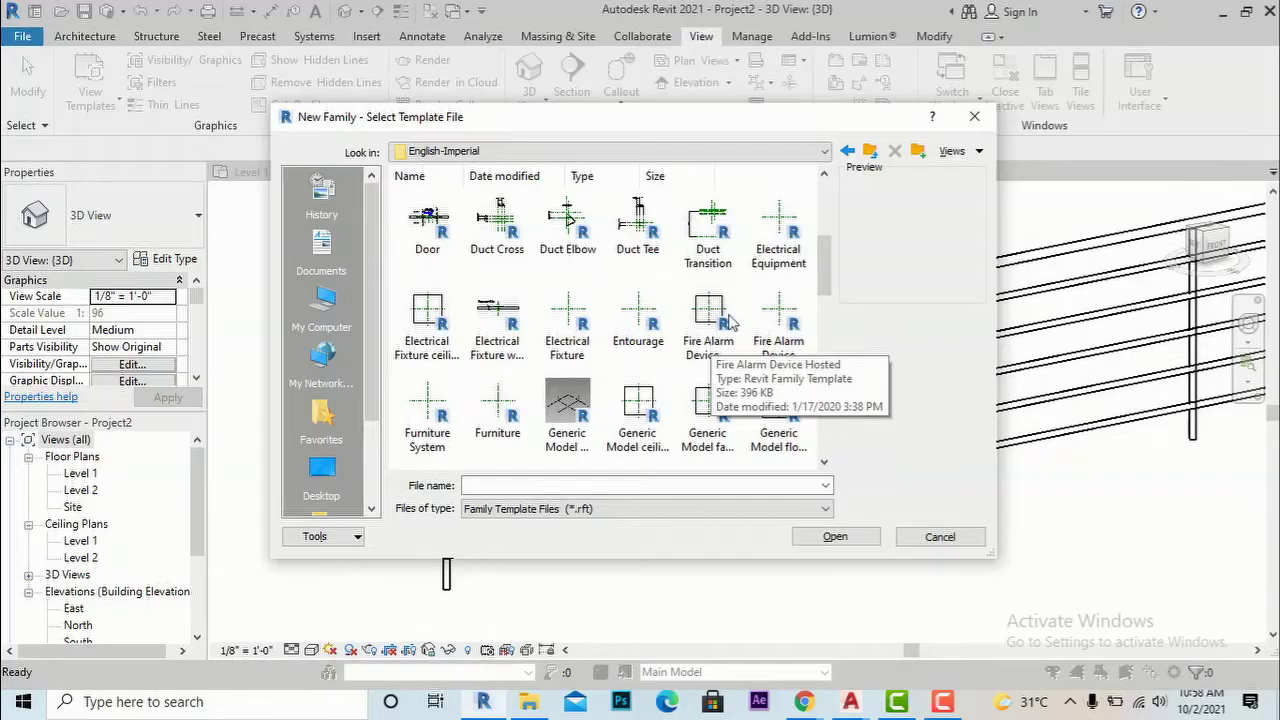
scroll(688, 330, "down", 2)
scroll(688, 330, "down", 4)
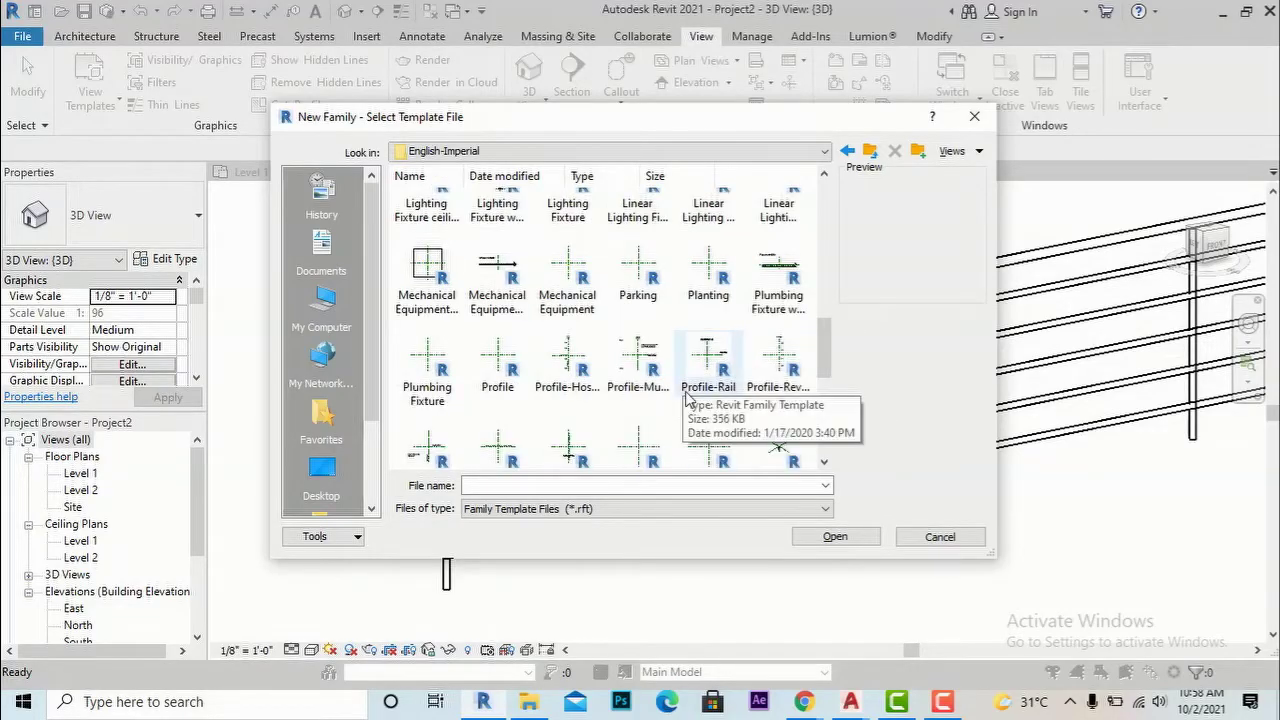
left_click(708, 390)
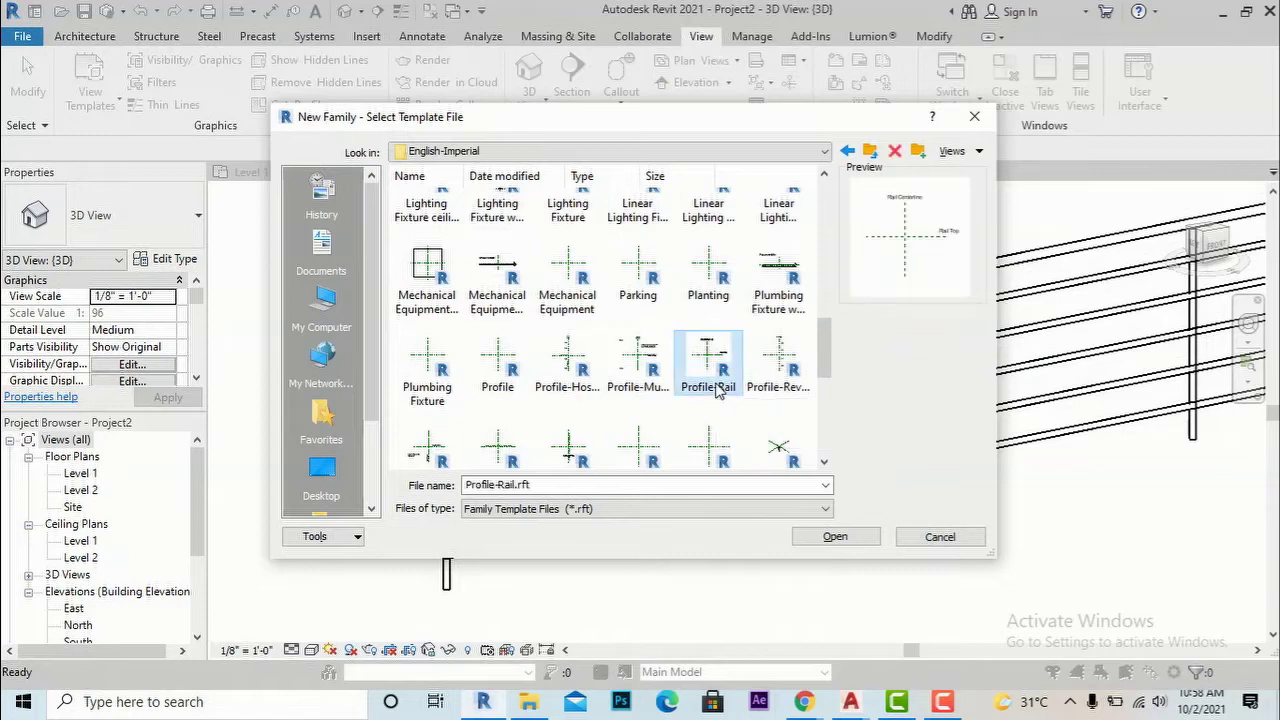
left_click(835, 537)
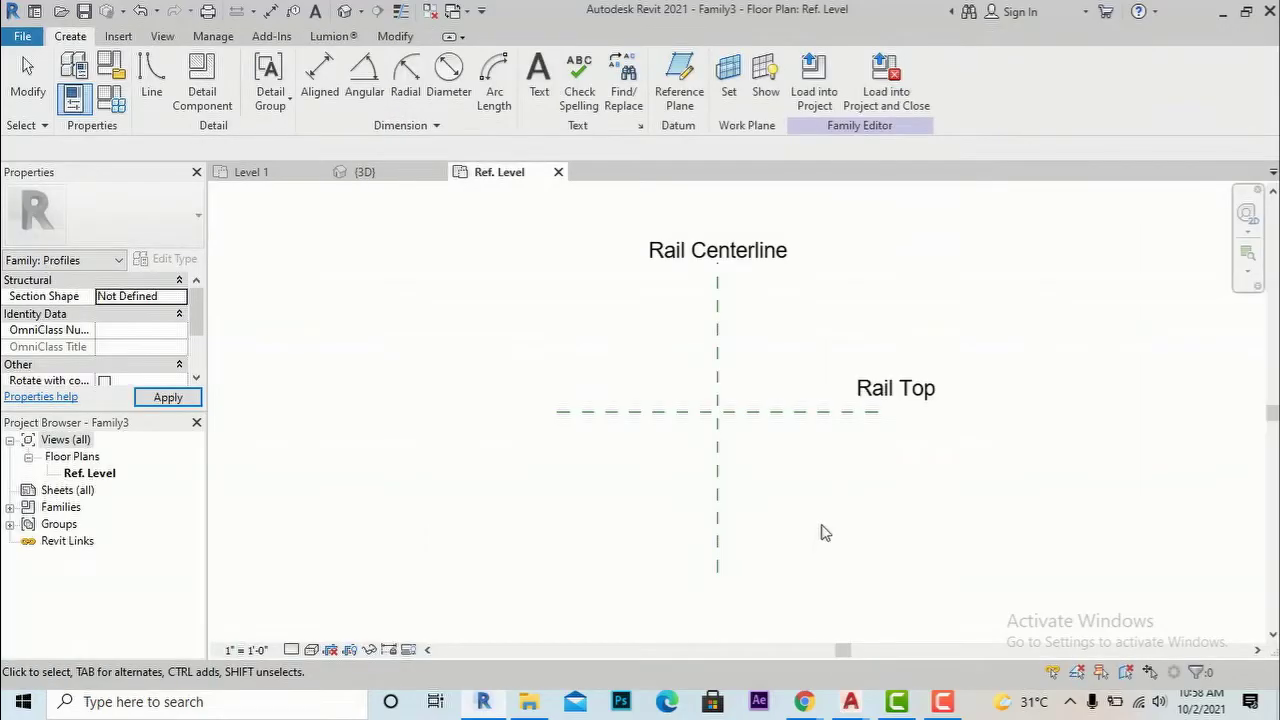
- Draw the profile's stepped left side with lines from the centerline below Rail Top: about 3/4" left, 1/2" up, a short jog left, 1/2" up
scroll(689, 297, "up", 2)
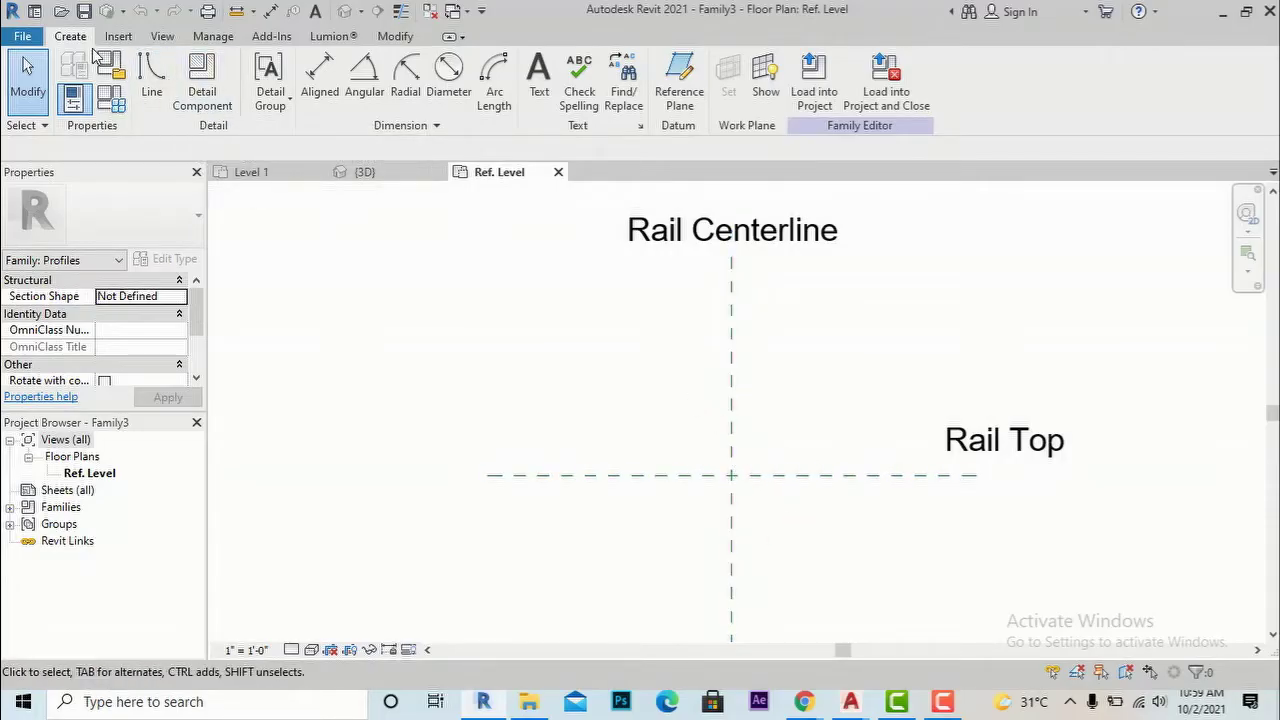
left_click(152, 92)
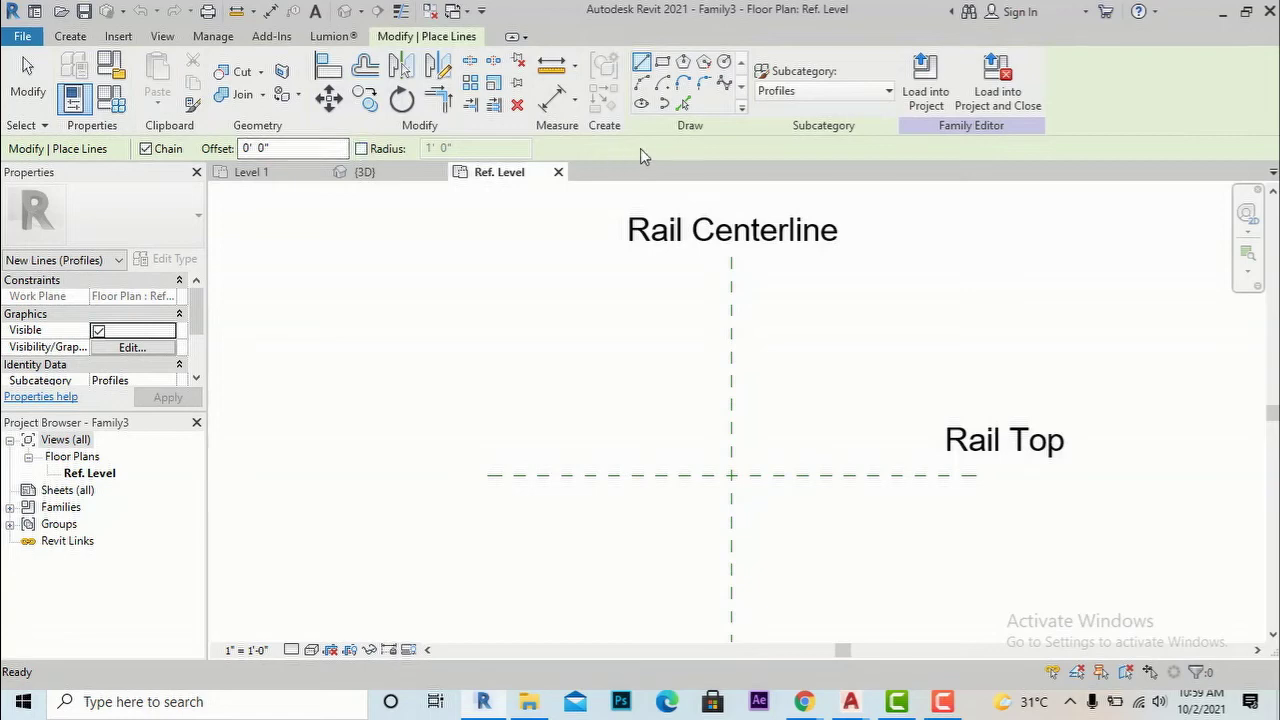
scroll(726, 478, "up", 2)
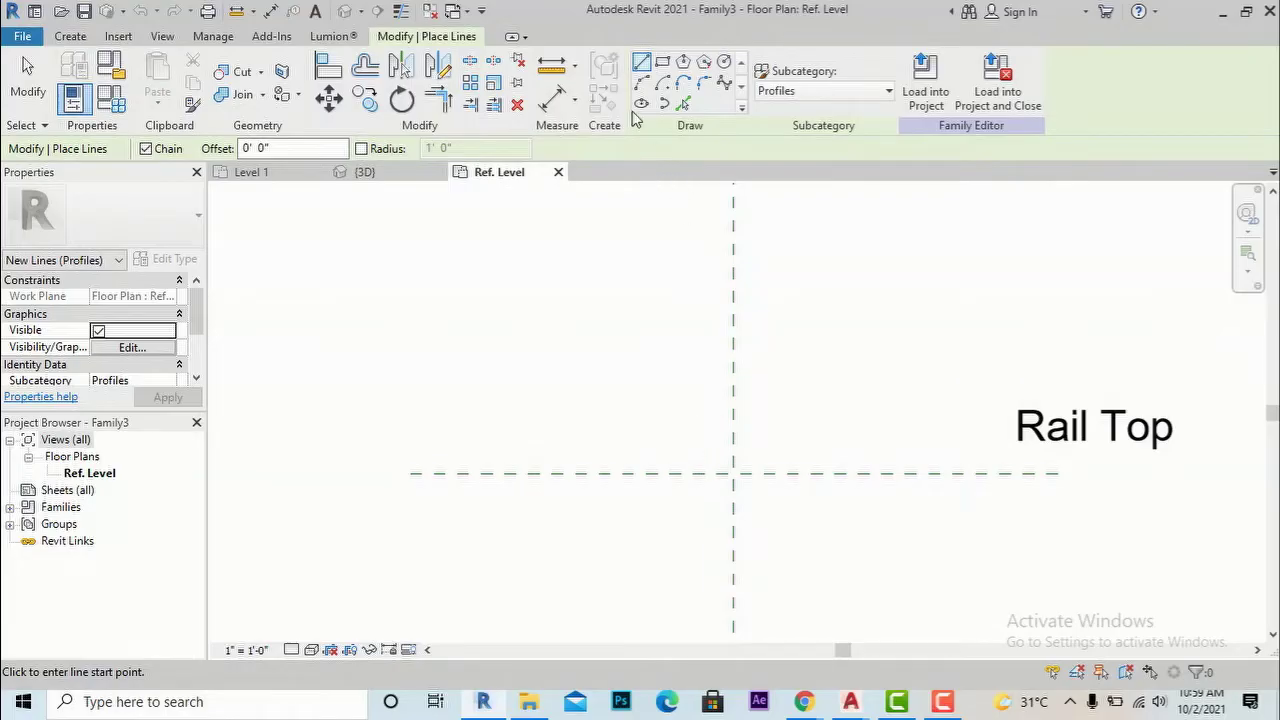
left_click(733, 492)
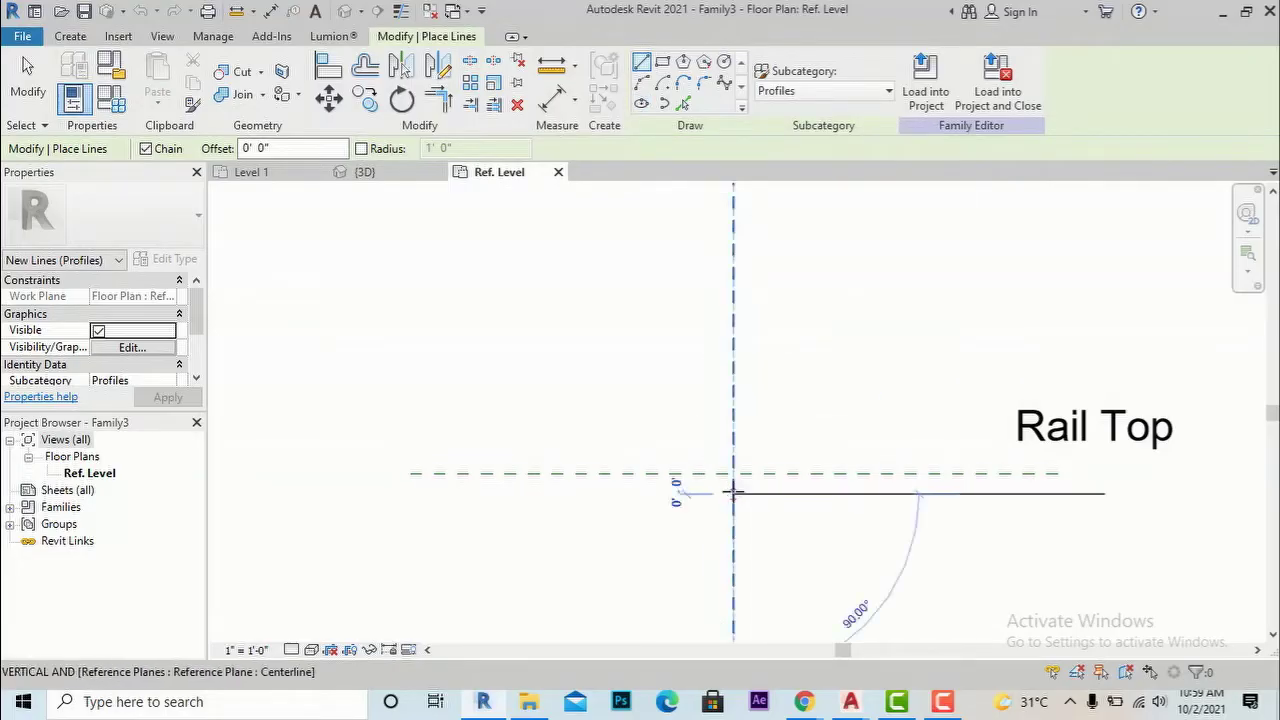
scroll(730, 495, "up", 2)
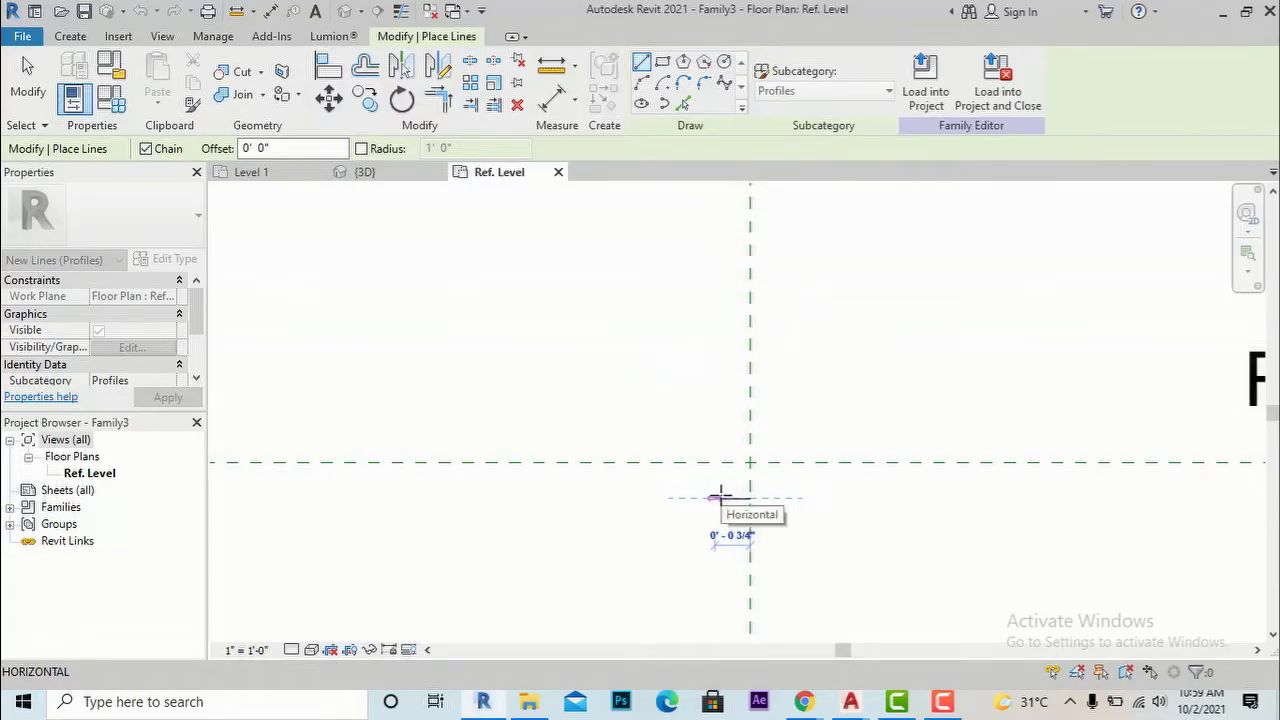
left_click(716, 497)
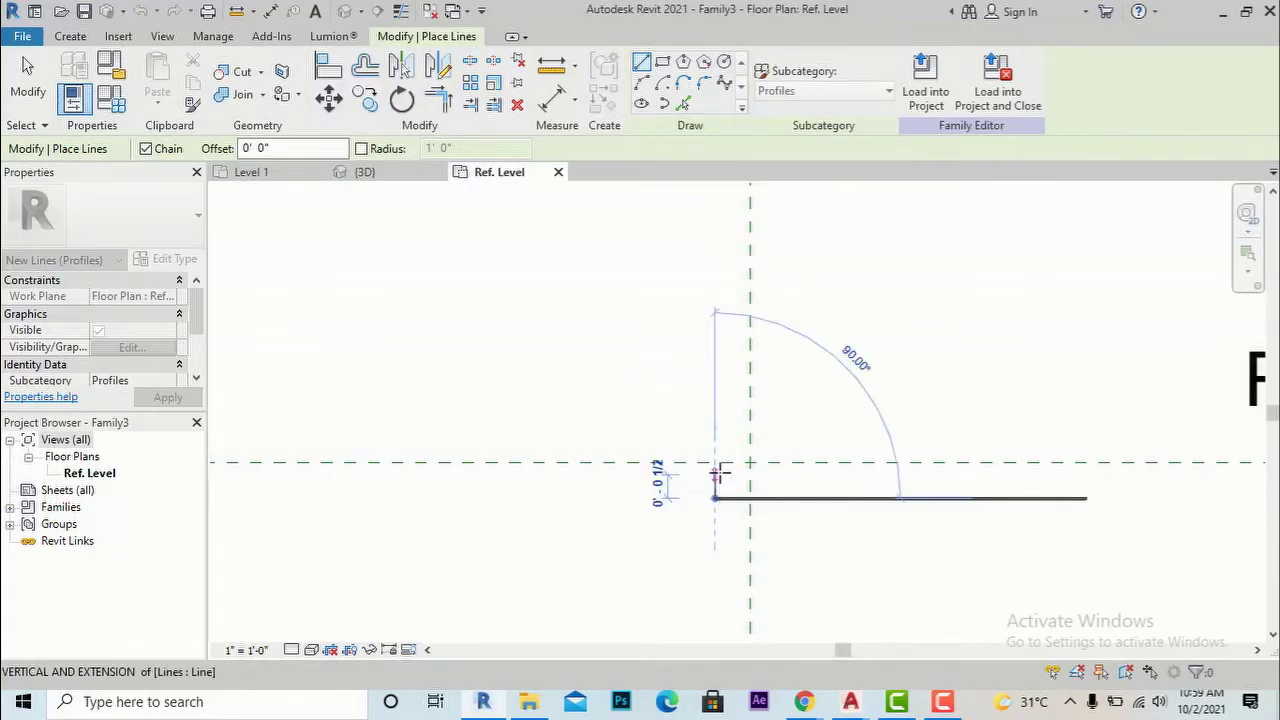
left_click(714, 479)
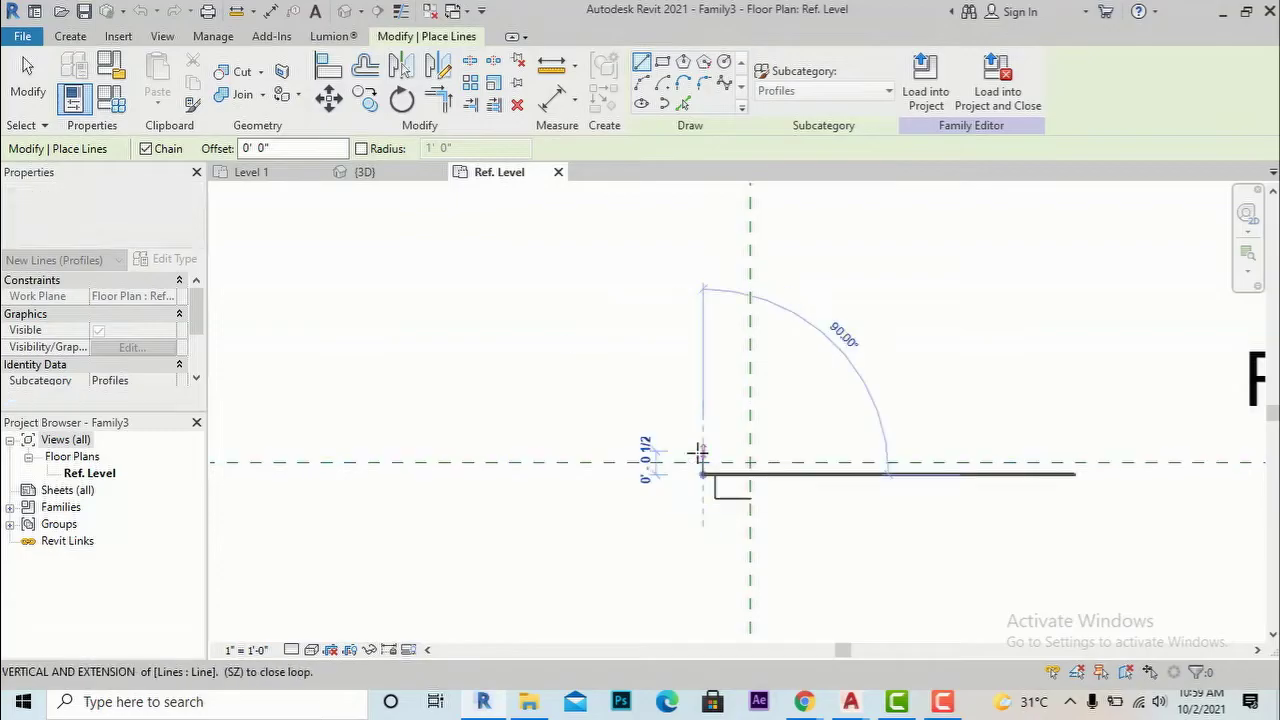
left_click(703, 474)
left_click(702, 453)
key("Escape")
- Draw the profile's stepped right side from the bottom line's centerline end: about 1/2" right, up, 1/4" right, and up past Rail Top
left_click(749, 499)
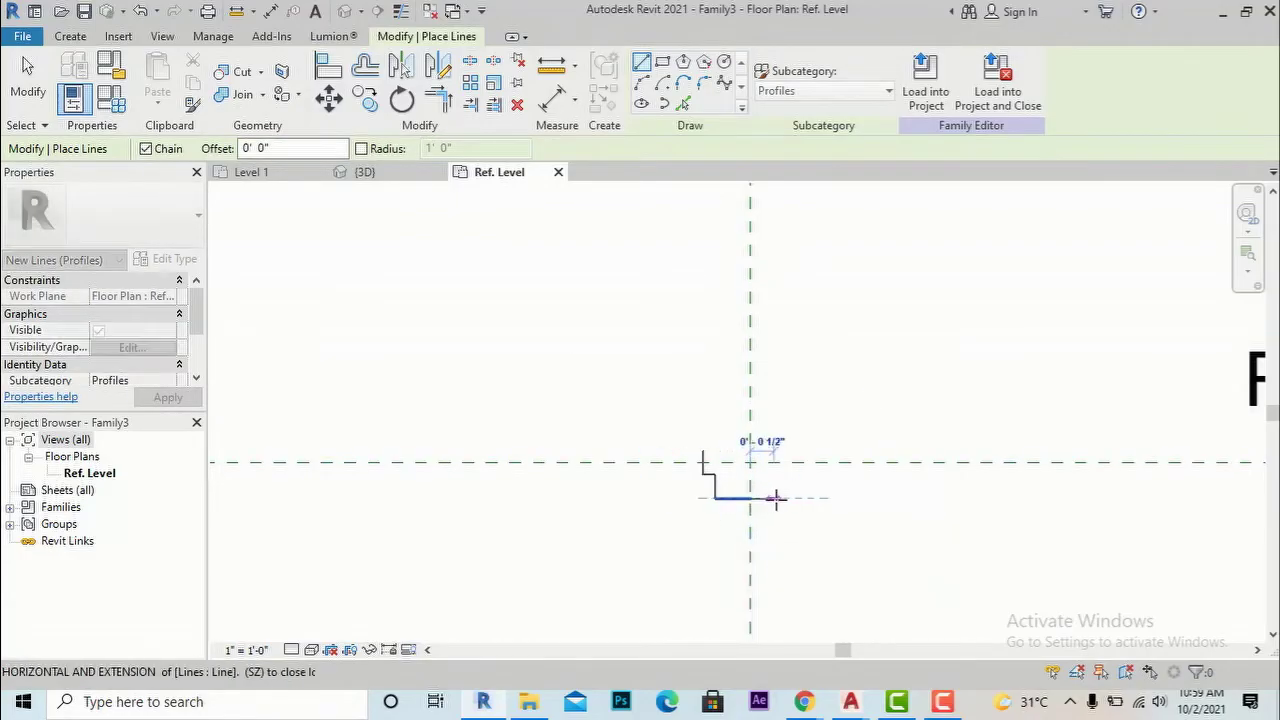
left_click(773, 497)
left_click(773, 474)
left_click(786, 472)
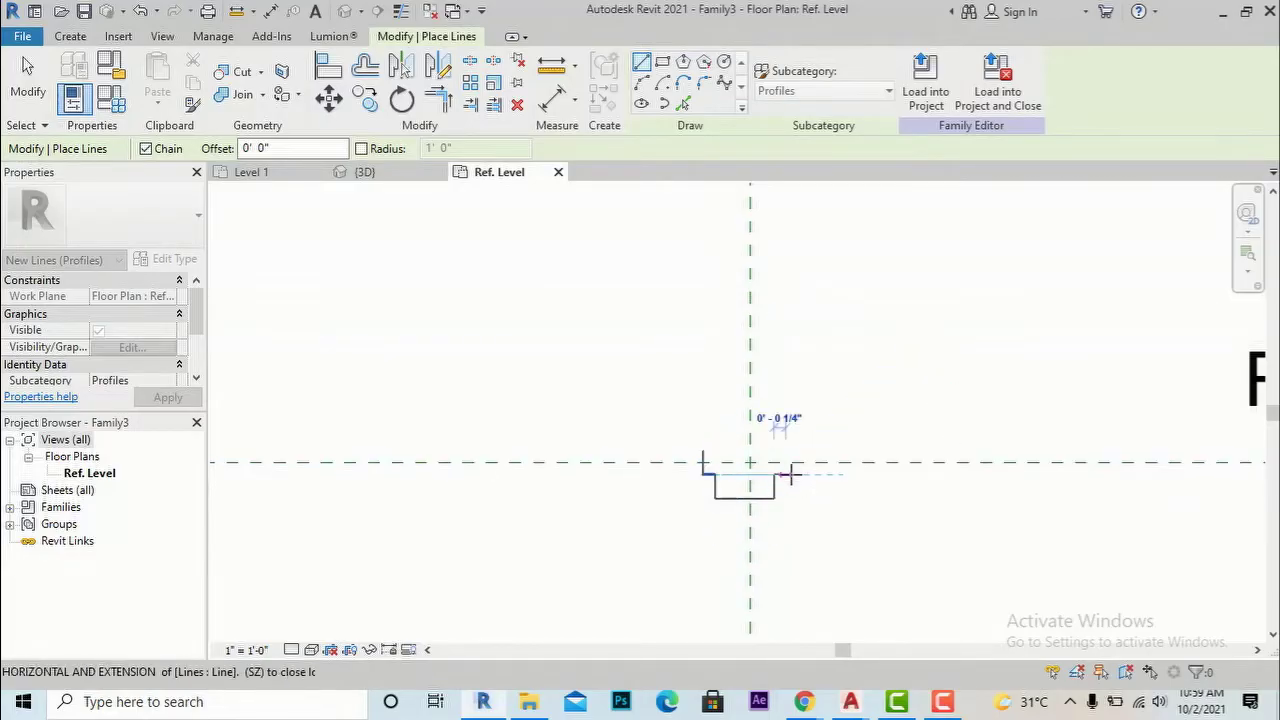
left_click(786, 438)
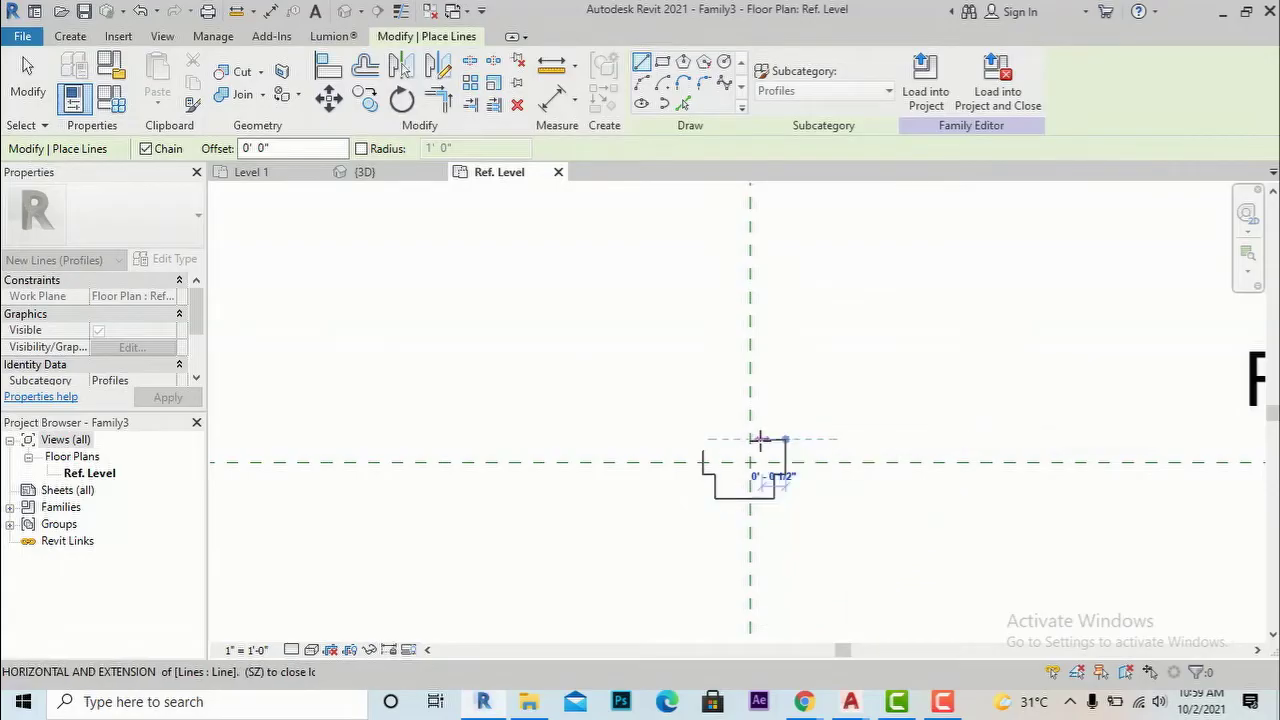
key("Escape")
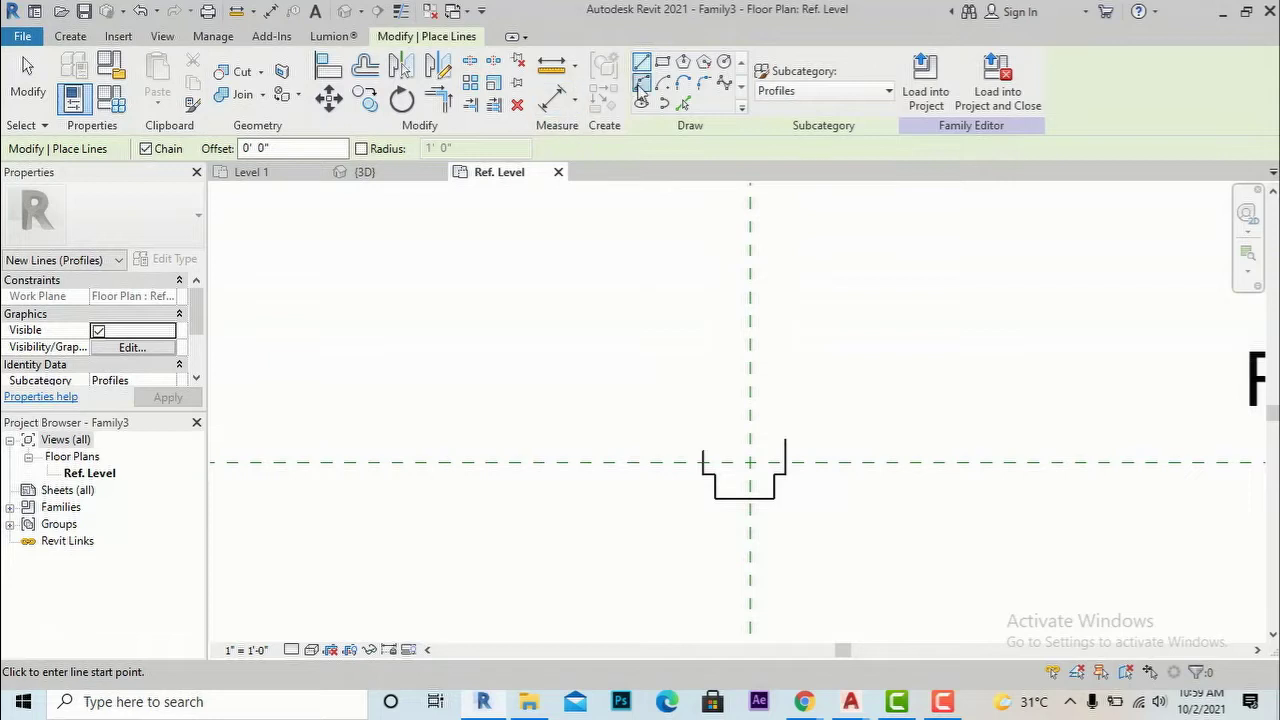
- Close the top of the profile with a shallow arc from the left side's upper end to the right vertical line
left_click(704, 449)
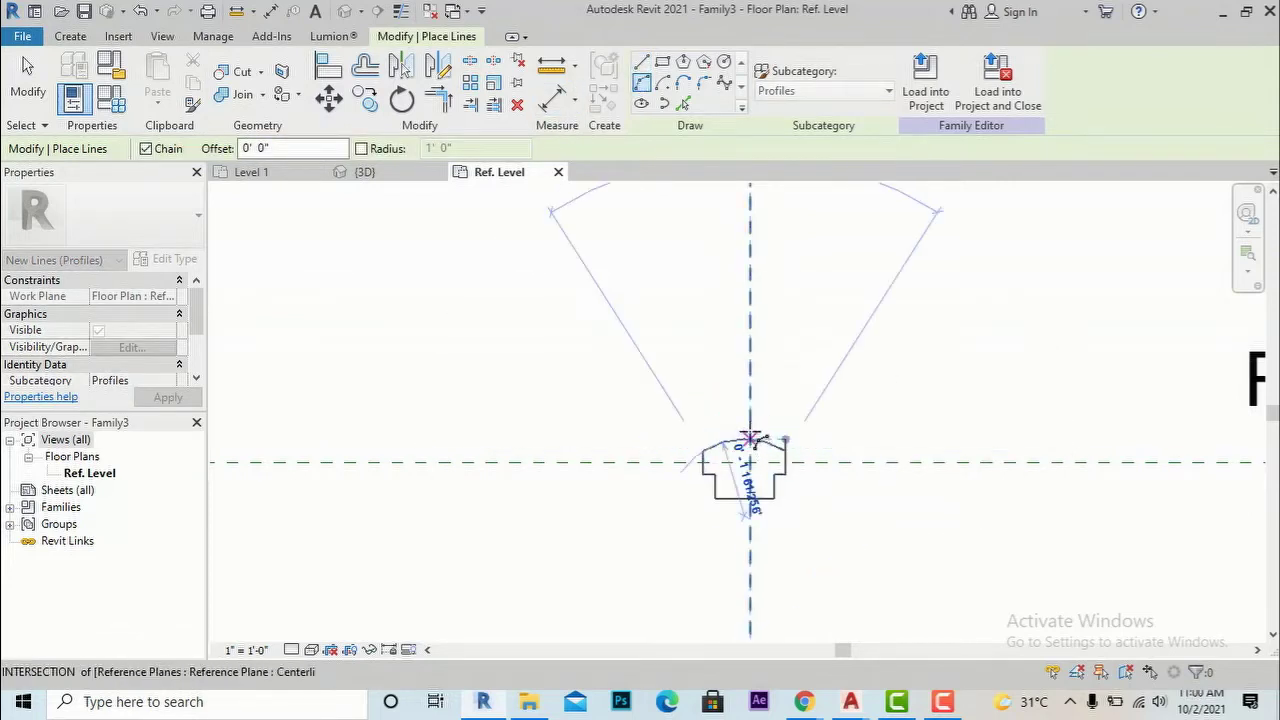
left_click(750, 440)
scroll(803, 460, "up", 2)
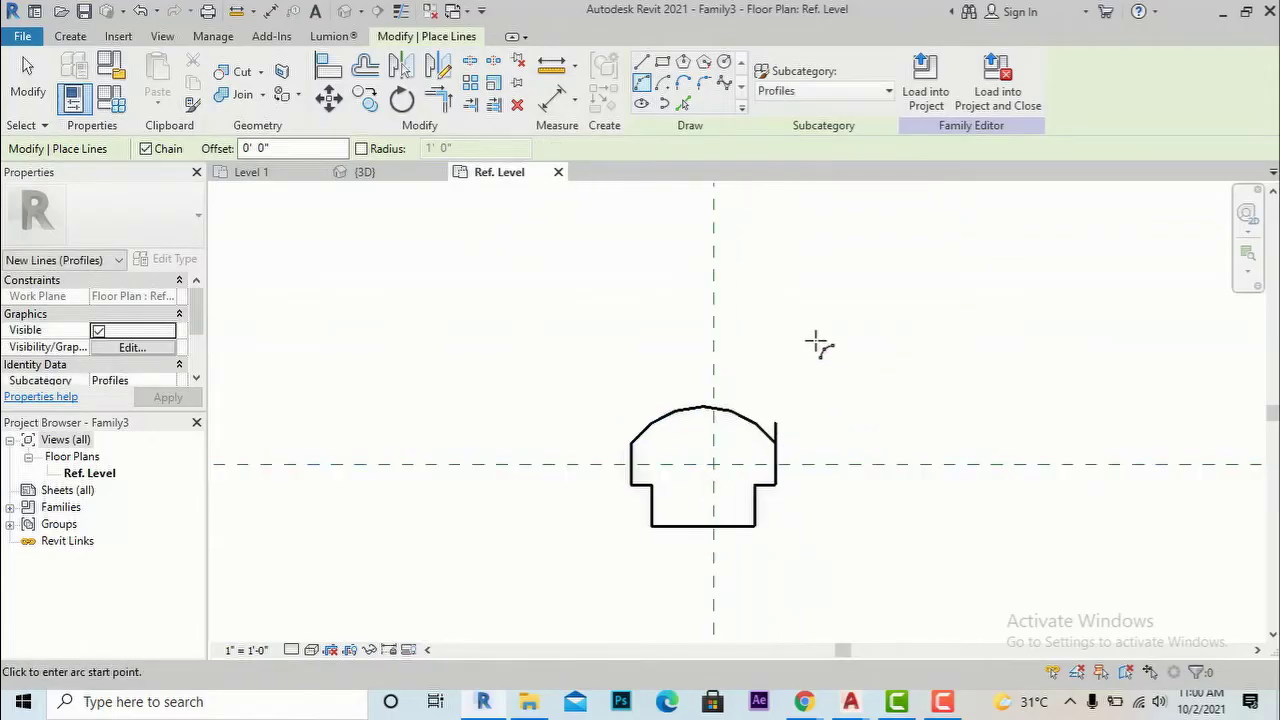
- Trim the right vertical line to a corner with the arc, removing the overhang above it
left_click(437, 100)
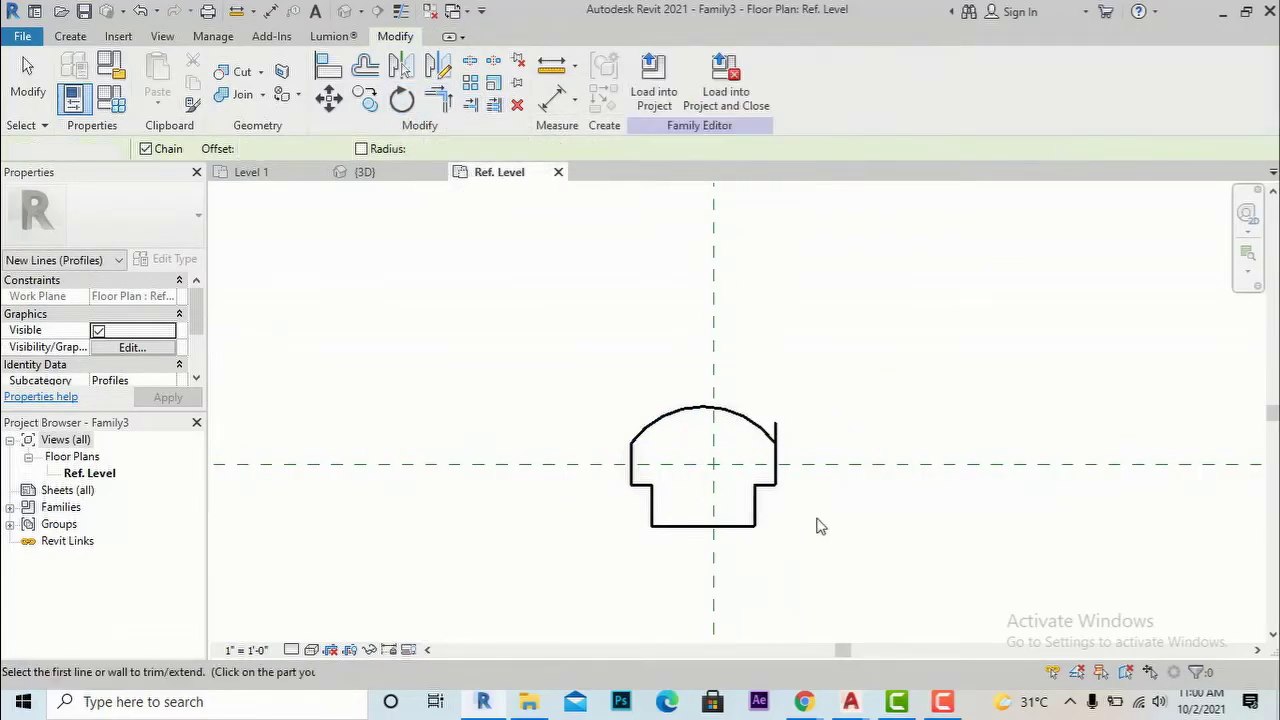
left_click(766, 437)
left_click(778, 470)
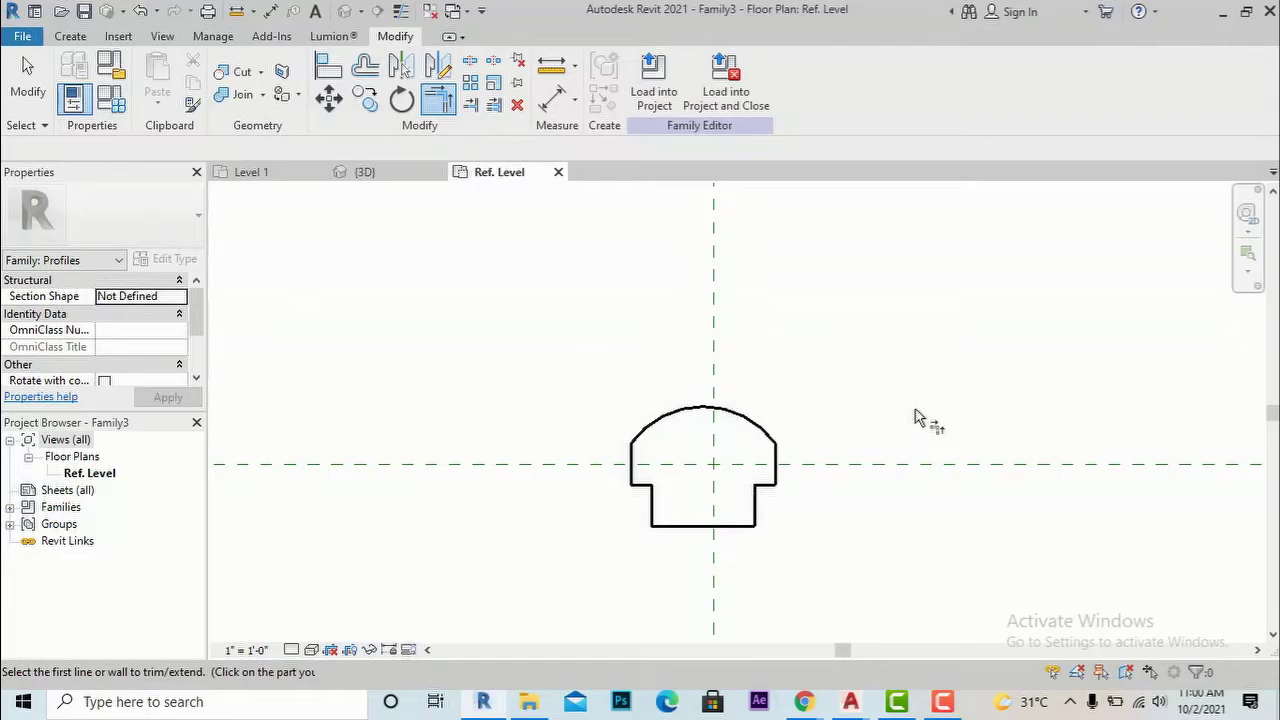
key("Escape")
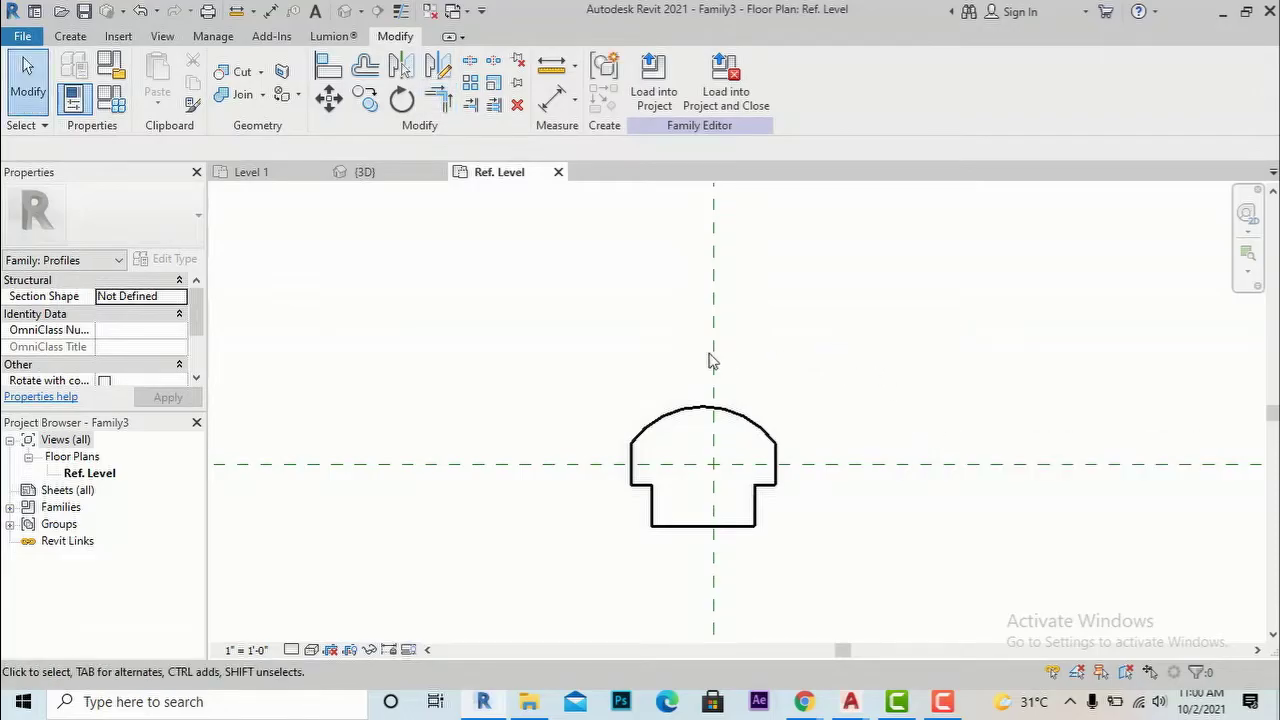
scroll(722, 361, "down", 1)
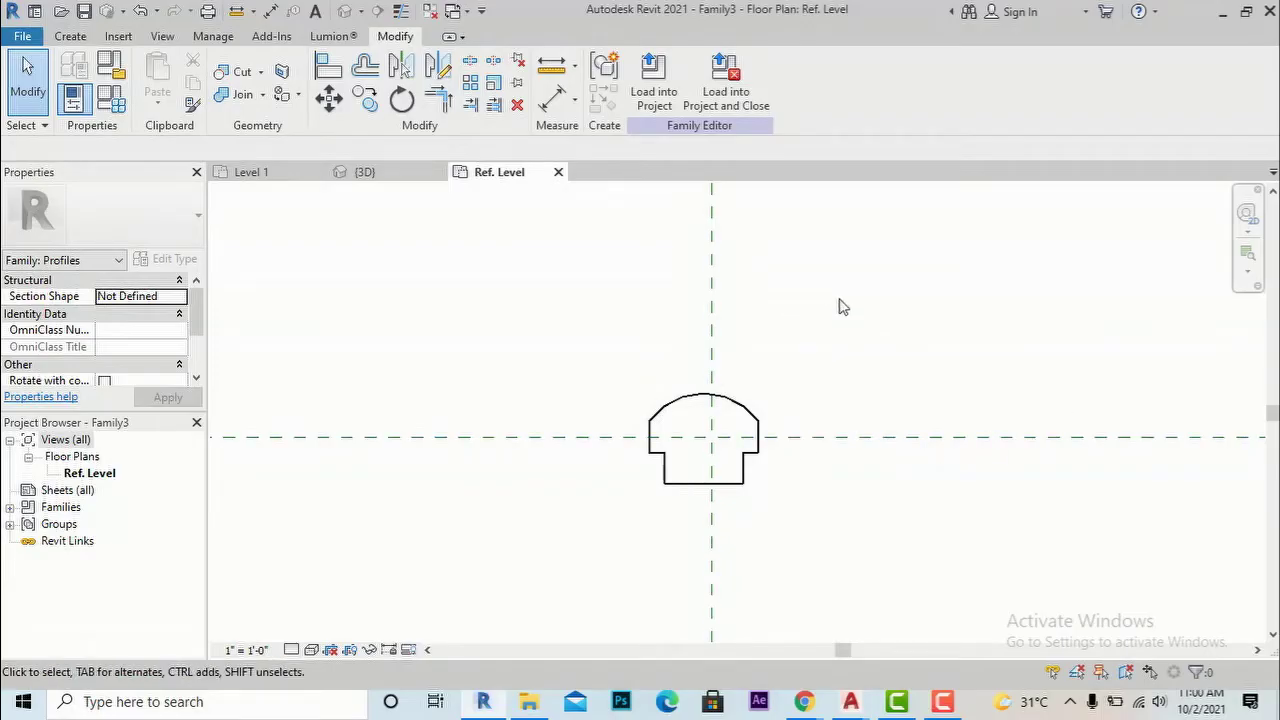
- Save the profile family on the Desktop as "residence railing" and load it into the project
key("ctrl+s")
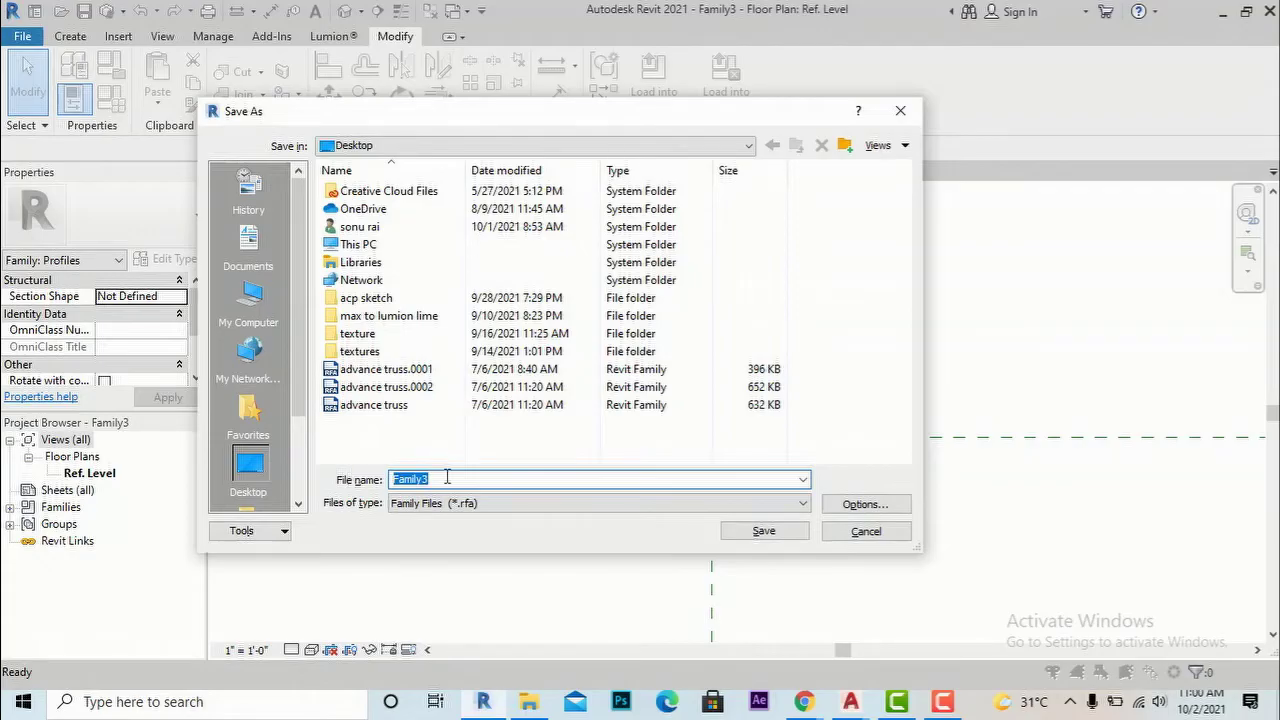
key("BackSpace")
type("residence railing")
left_click(763, 530)
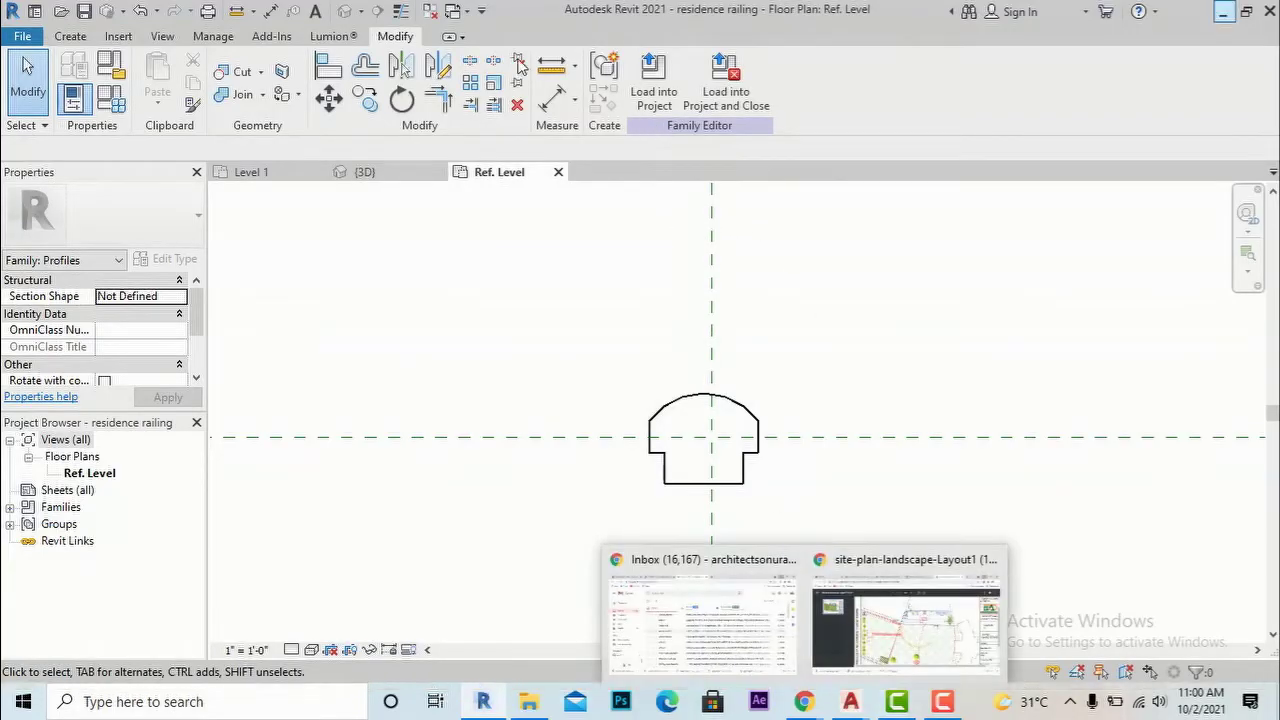
left_click(655, 108)
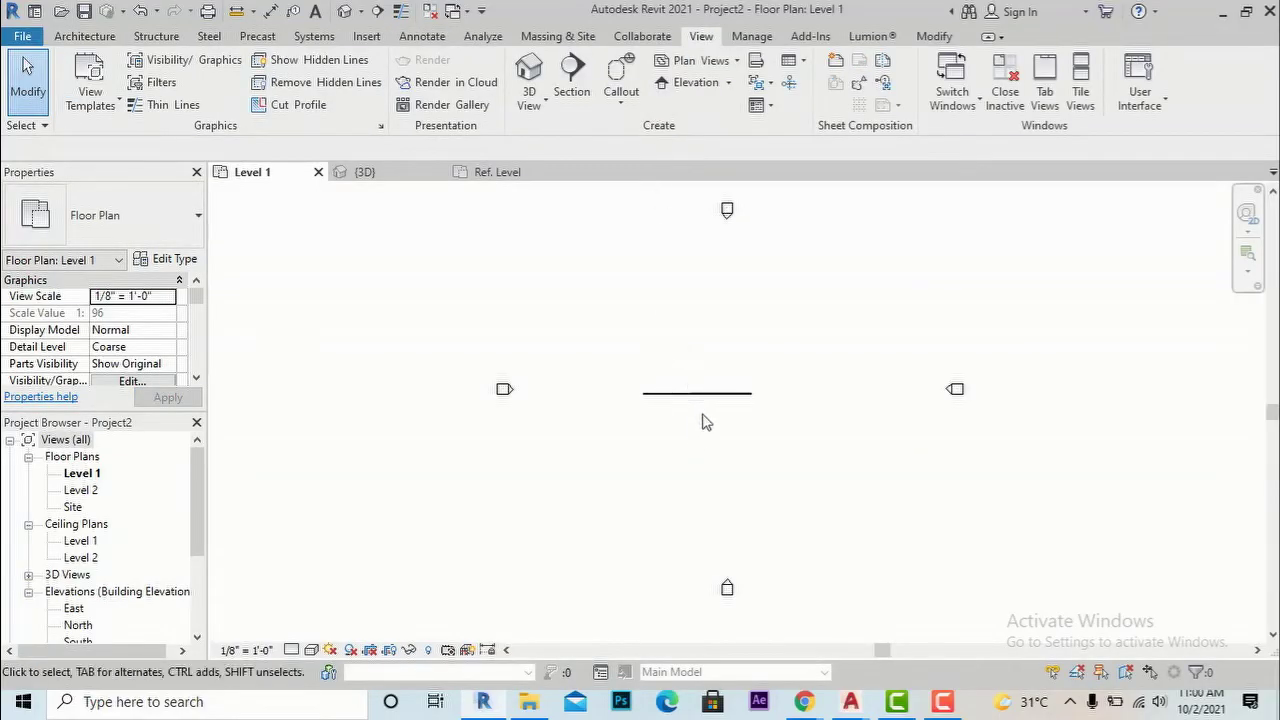
- Select the pipe railing in the 3D view and open its type's non-continuous rail structure
scroll(700, 423, "up", 3)
left_click(529, 80)
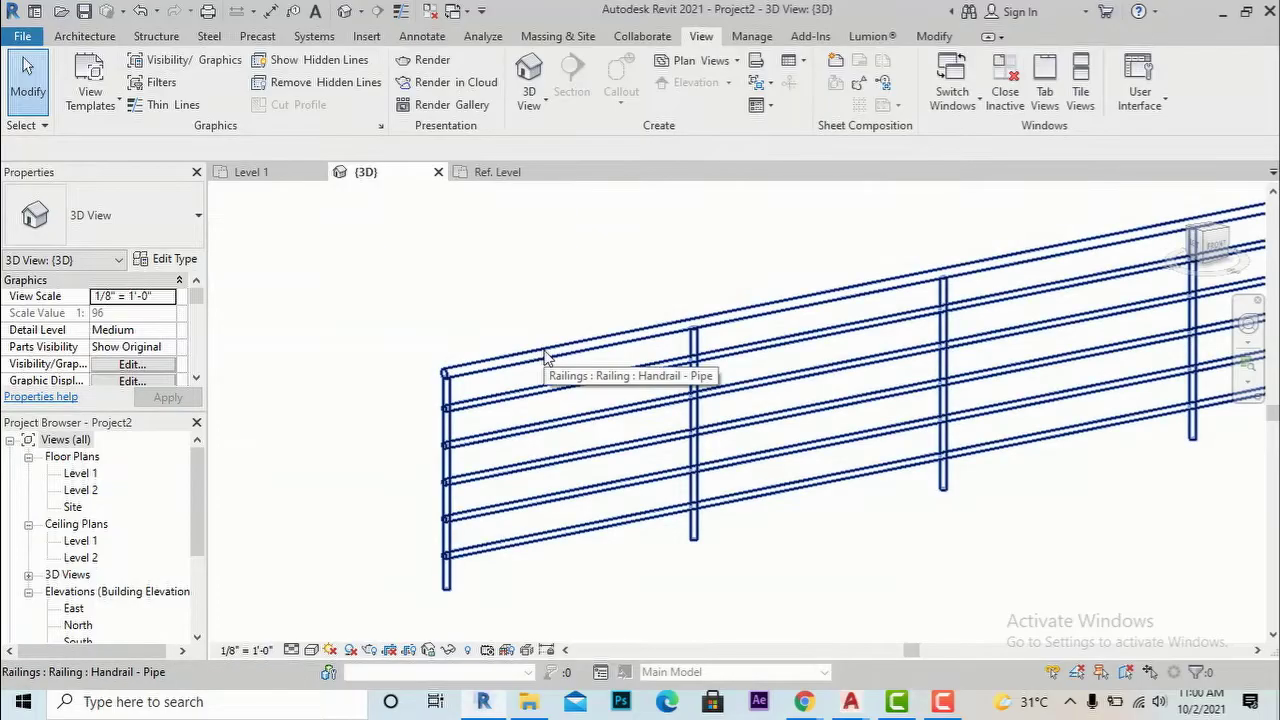
left_click(544, 358)
left_click(170, 259)
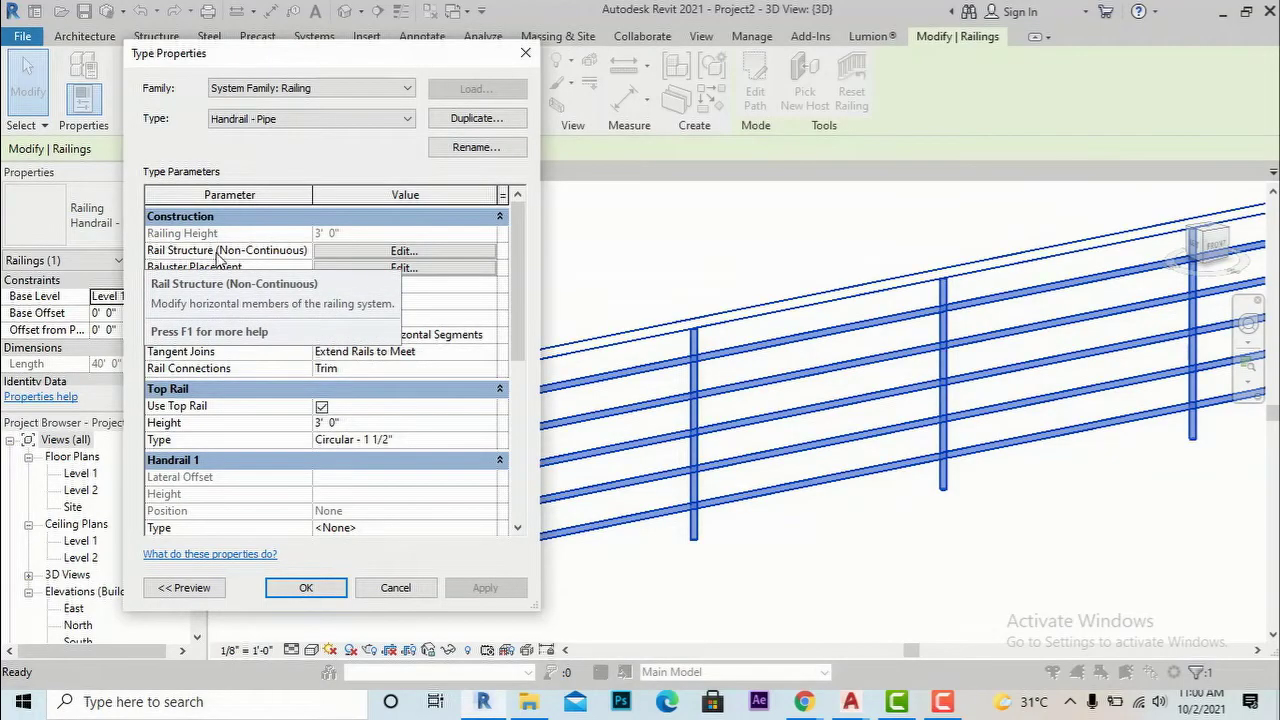
left_click(412, 252)
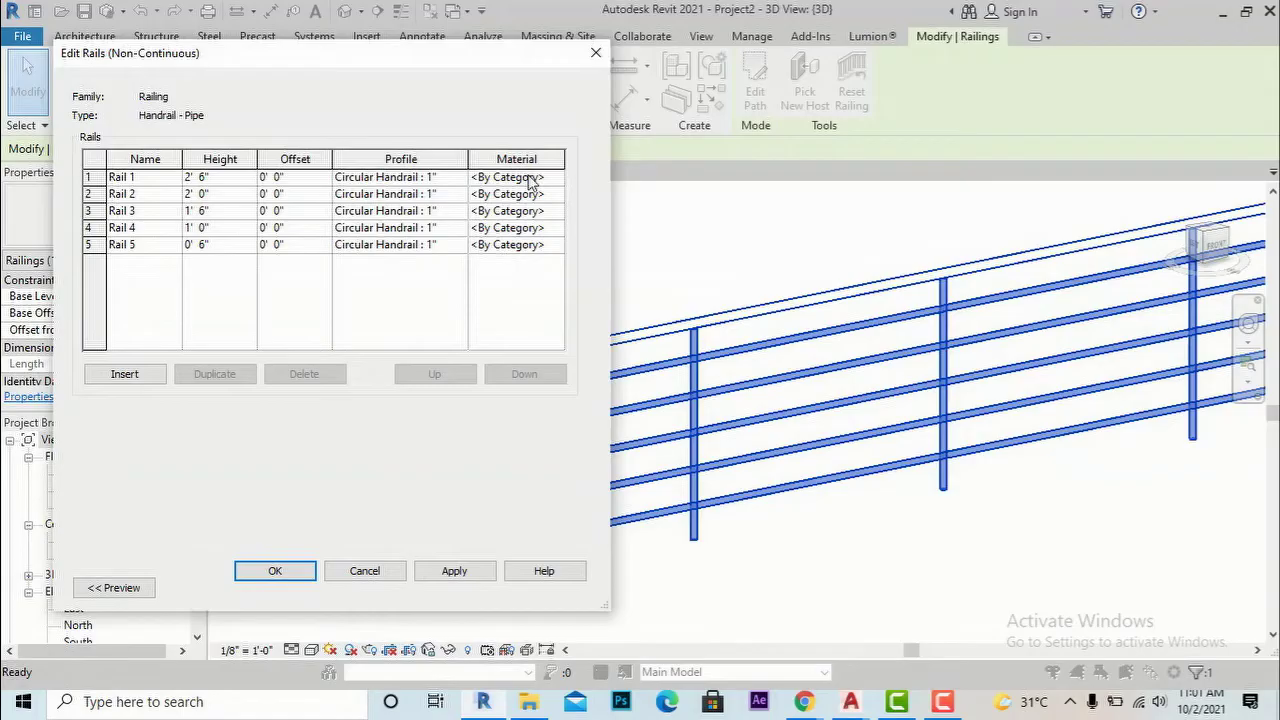
- Assign the "residence railing : residence railing" profile to Rail 1 and apply the railing type change
left_click(452, 178)
left_click(459, 178)
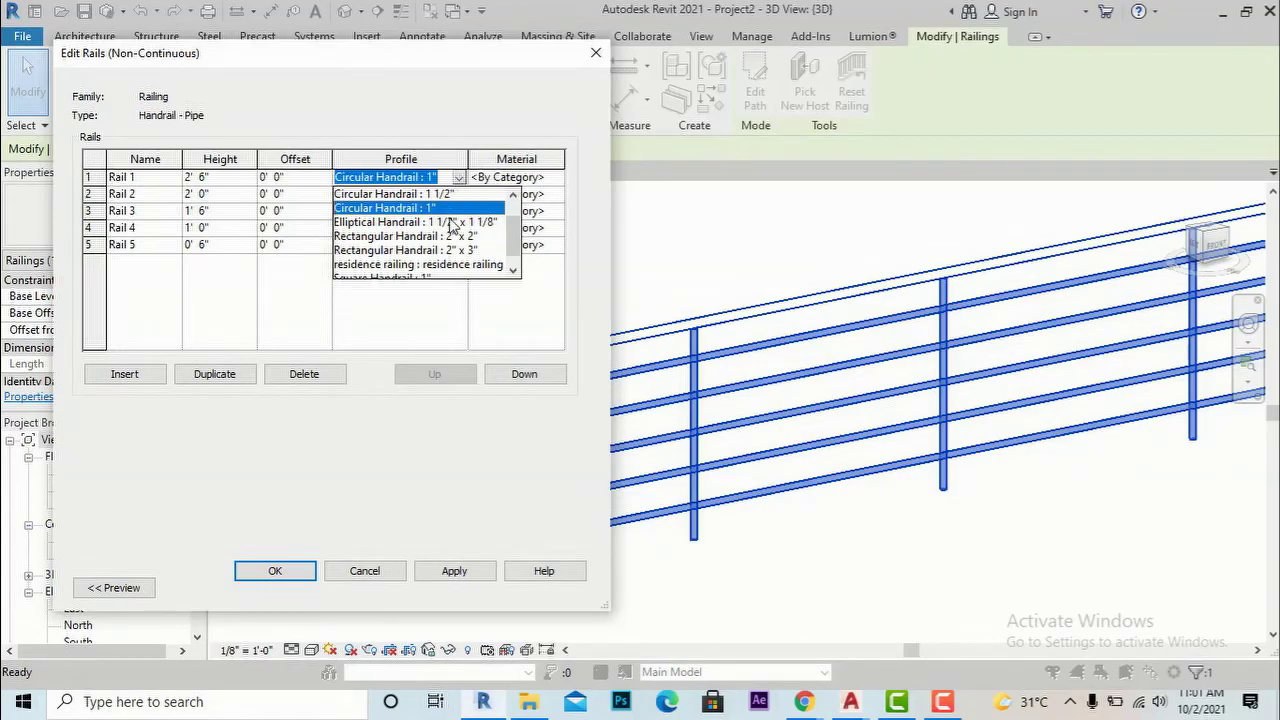
scroll(452, 225, "down", 1)
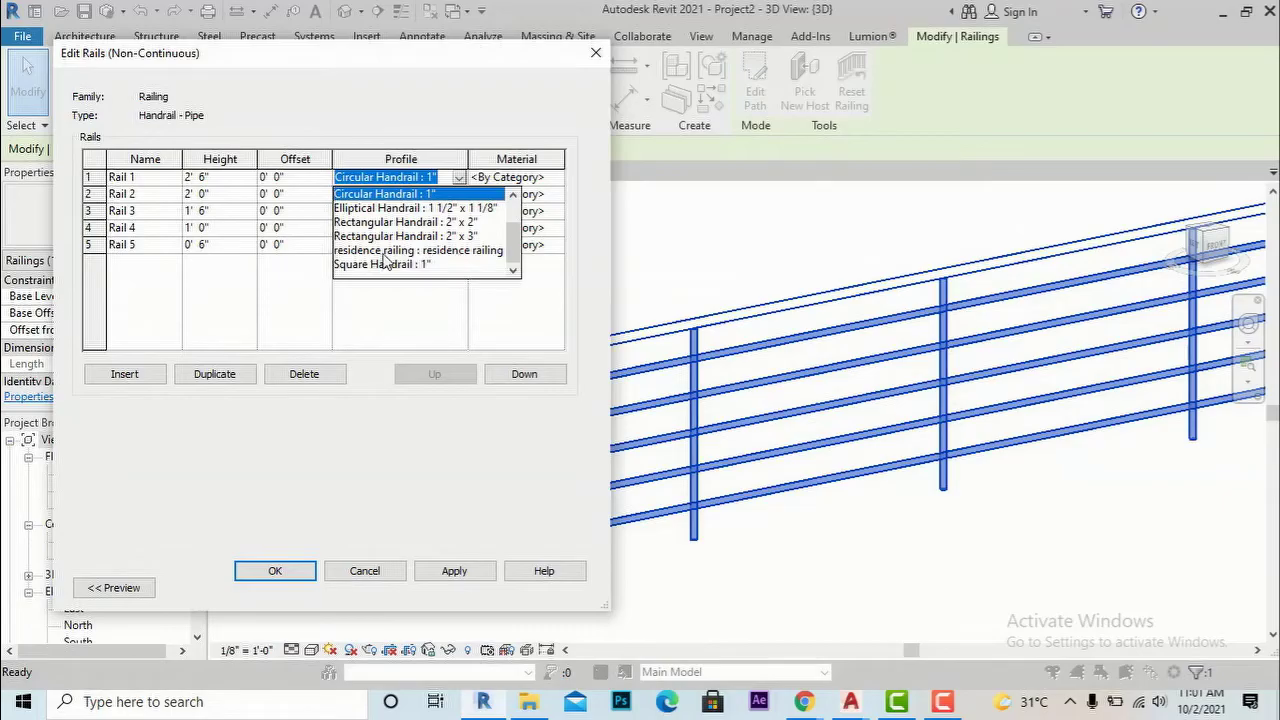
left_click(440, 251)
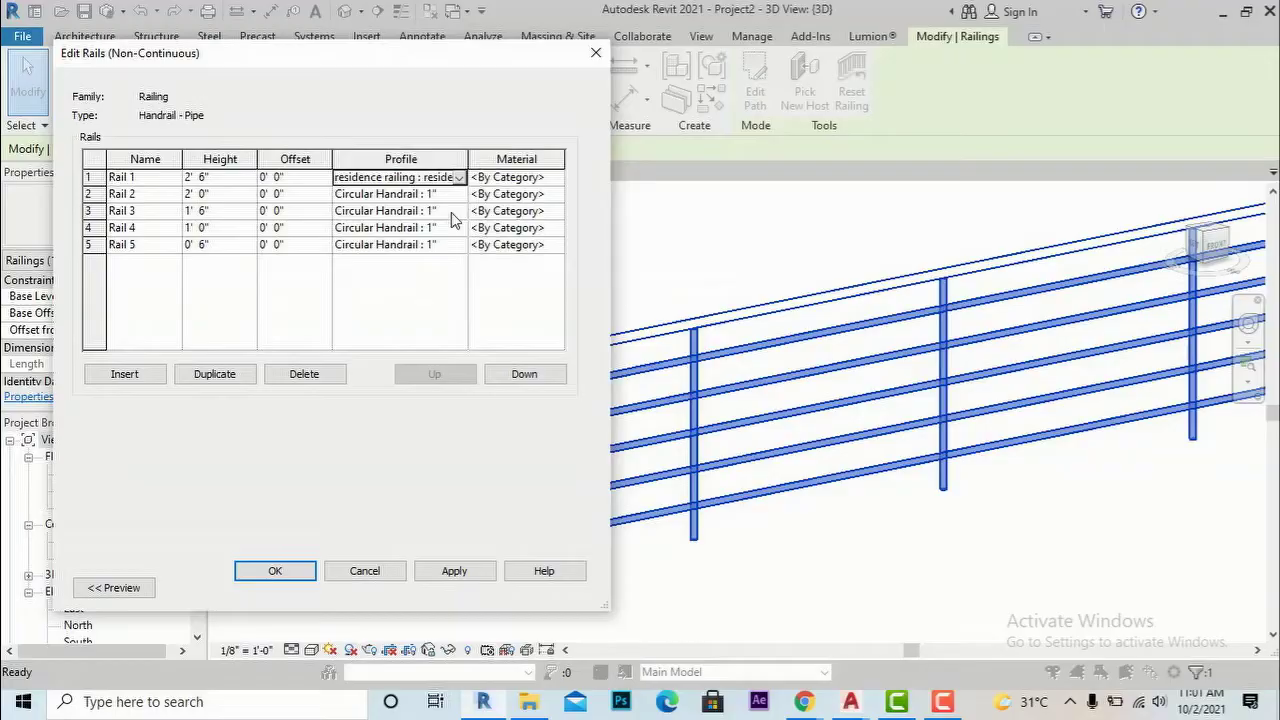
left_click(462, 571)
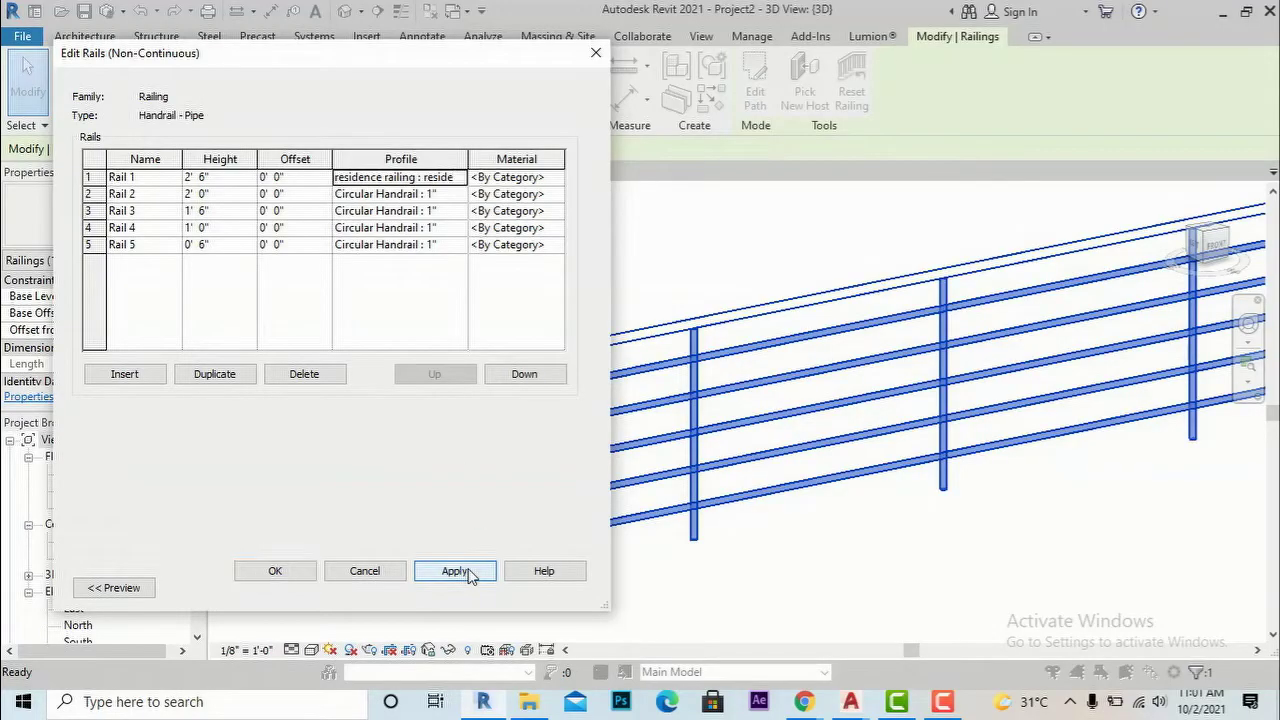
left_click(282, 574)
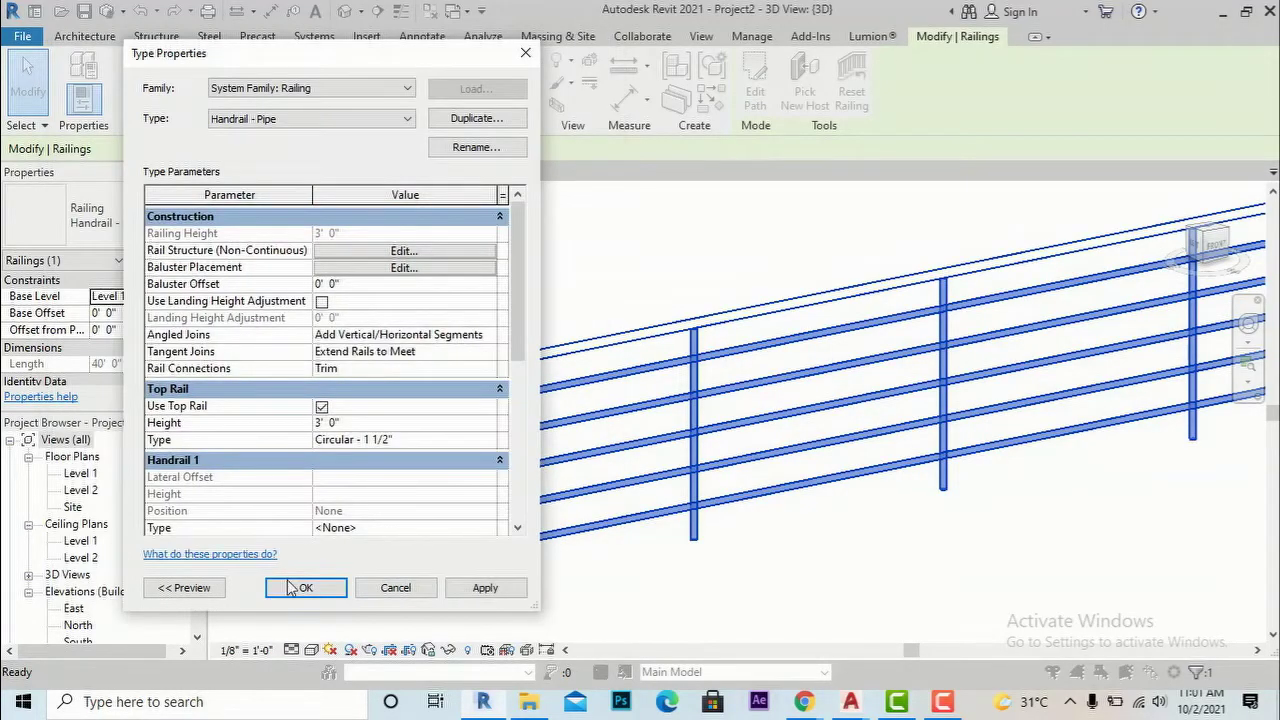
left_click(486, 592)
left_click(306, 588)
left_click(586, 558)
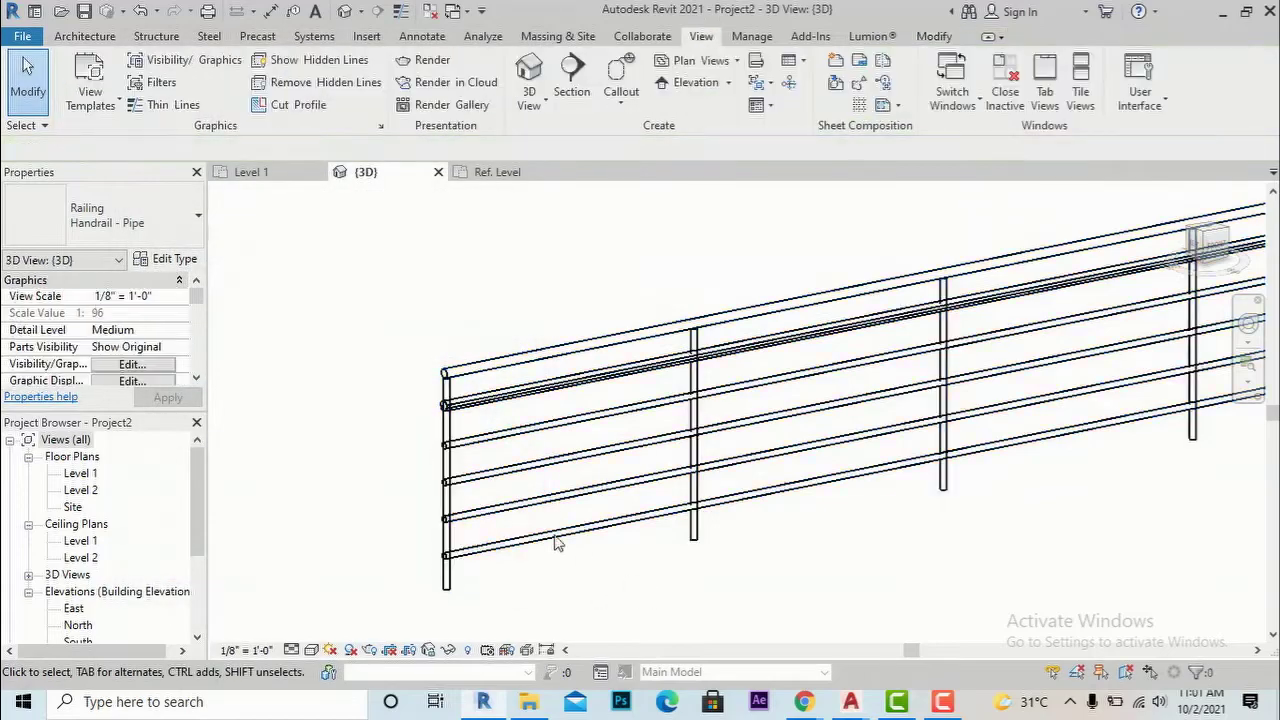
- Switch the 3D view to the Realistic visual style and examine Rail 1's profile shape at the railing's end
scroll(435, 418, "up", 6)
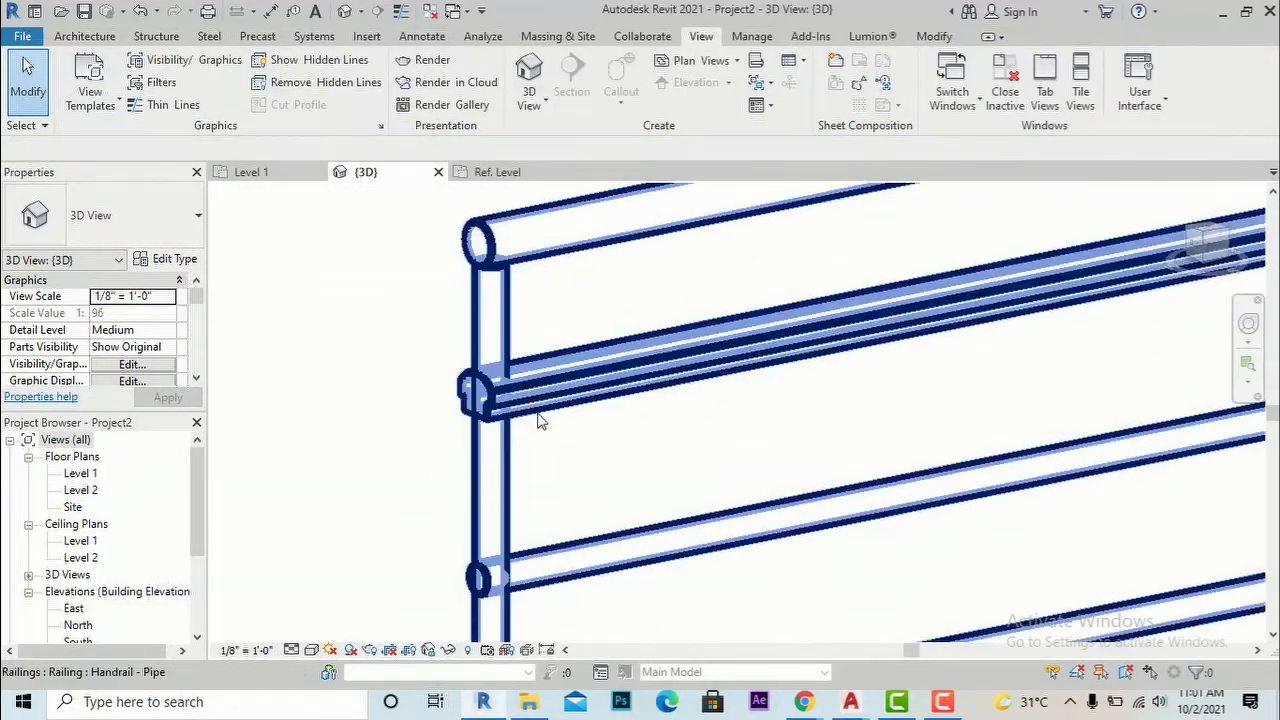
scroll(405, 392, "down", 5)
left_click(311, 650)
left_click(340, 629)
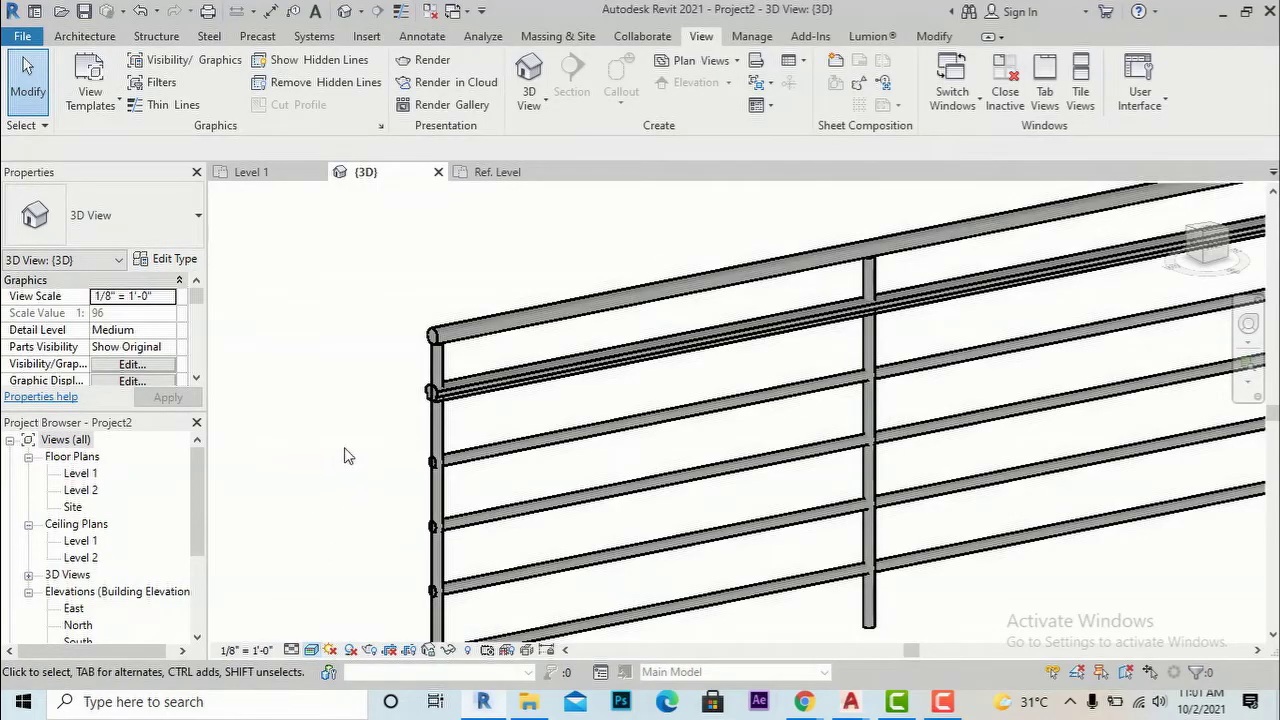
scroll(380, 420, "up", 5)
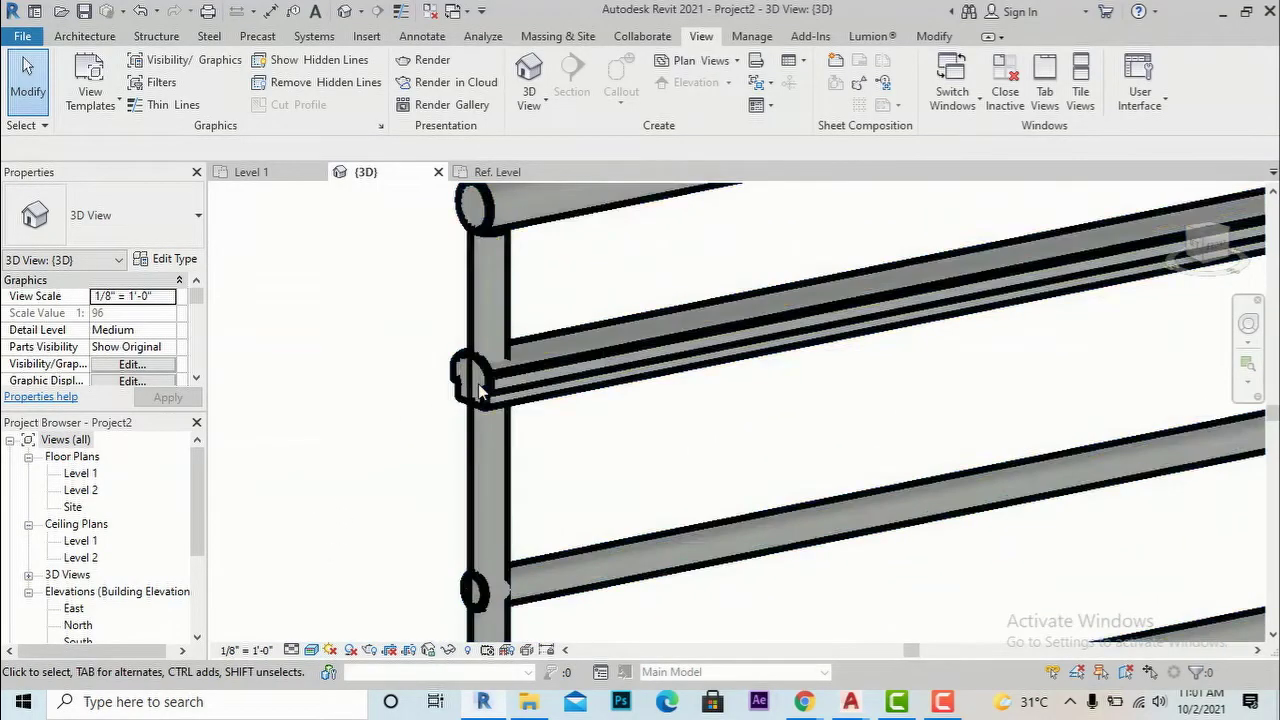
scroll(530, 395, "down", 4)
scroll(354, 354, "down", 3)
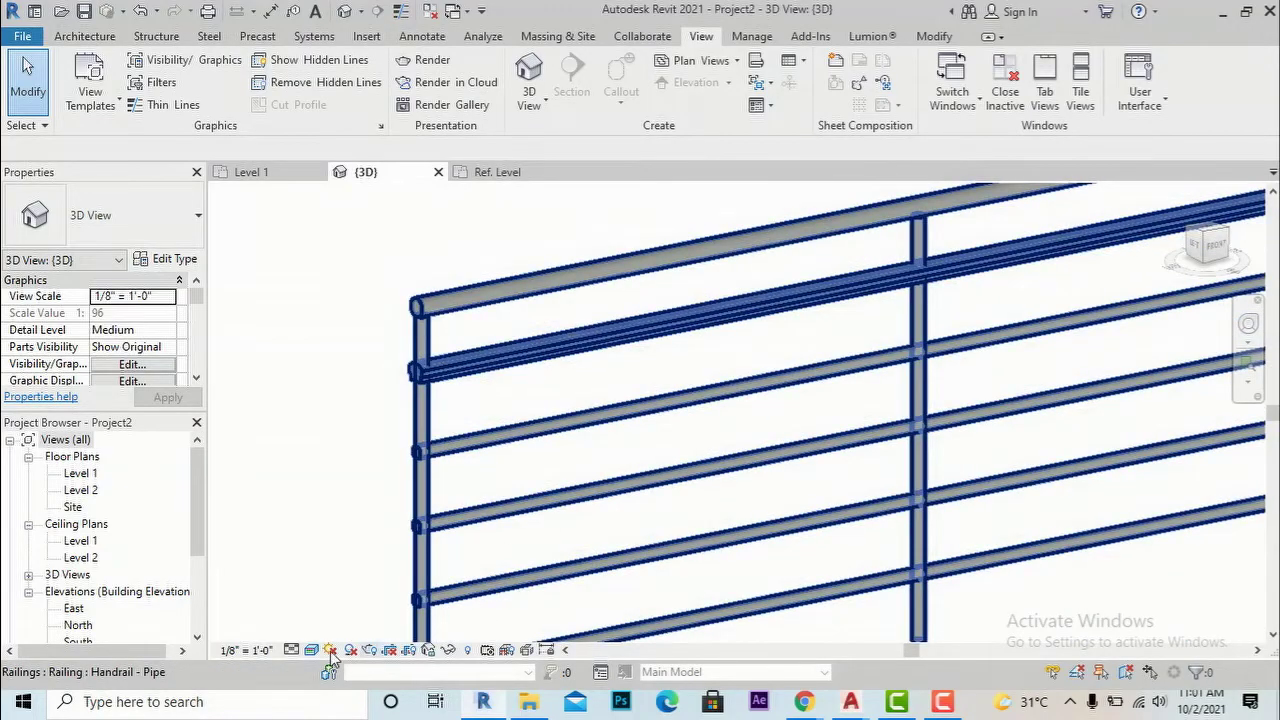
- Try the Wireframe visual style, and set the 3D view back to Hidden Line
left_click(313, 650)
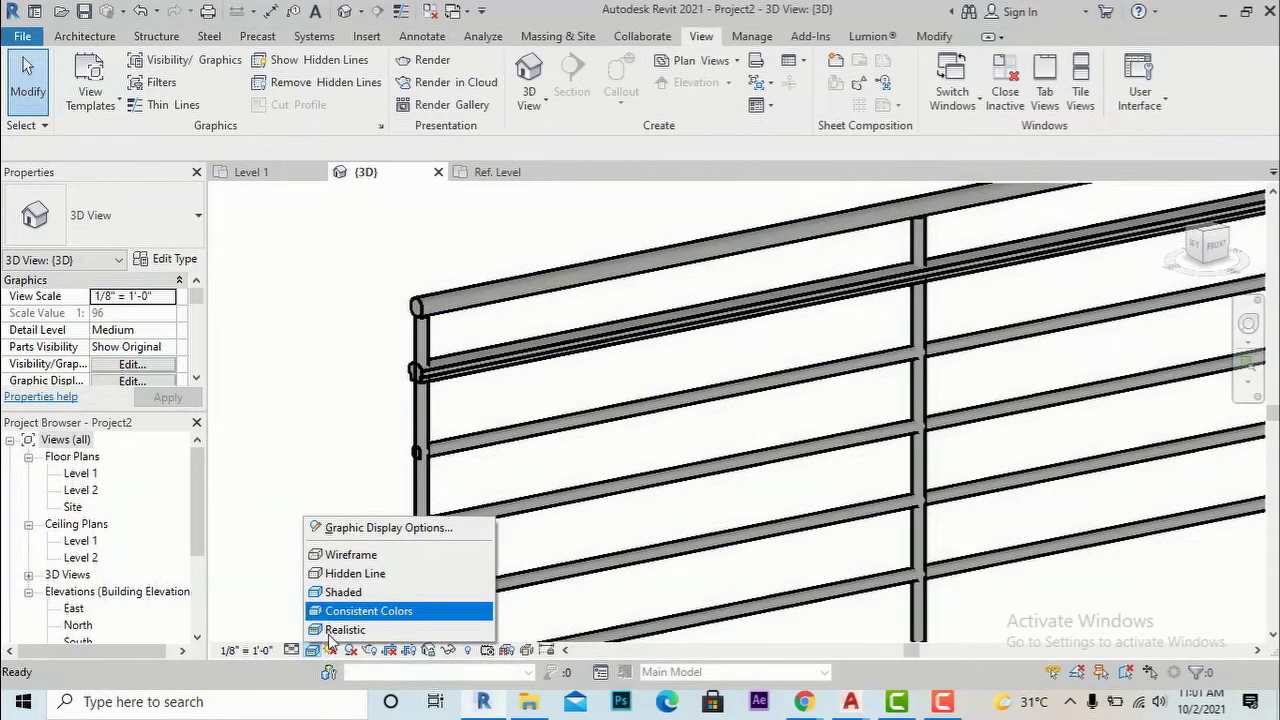
left_click(341, 555)
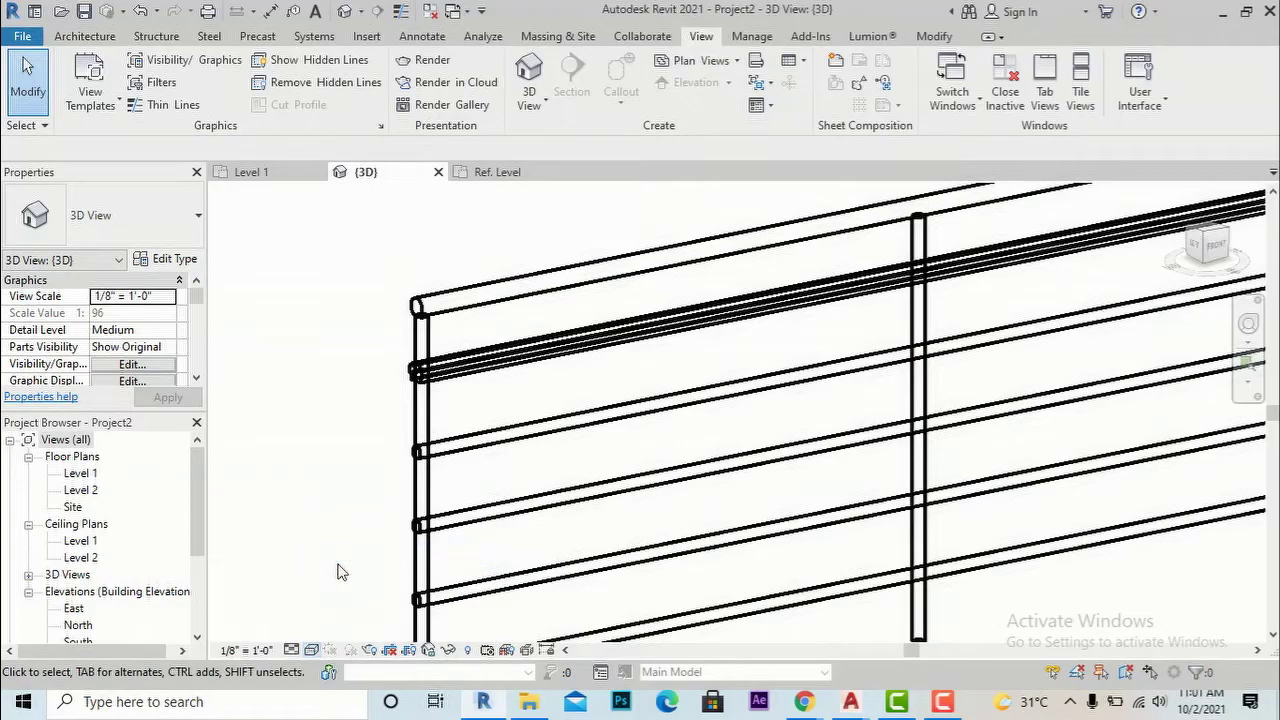
left_click(314, 649)
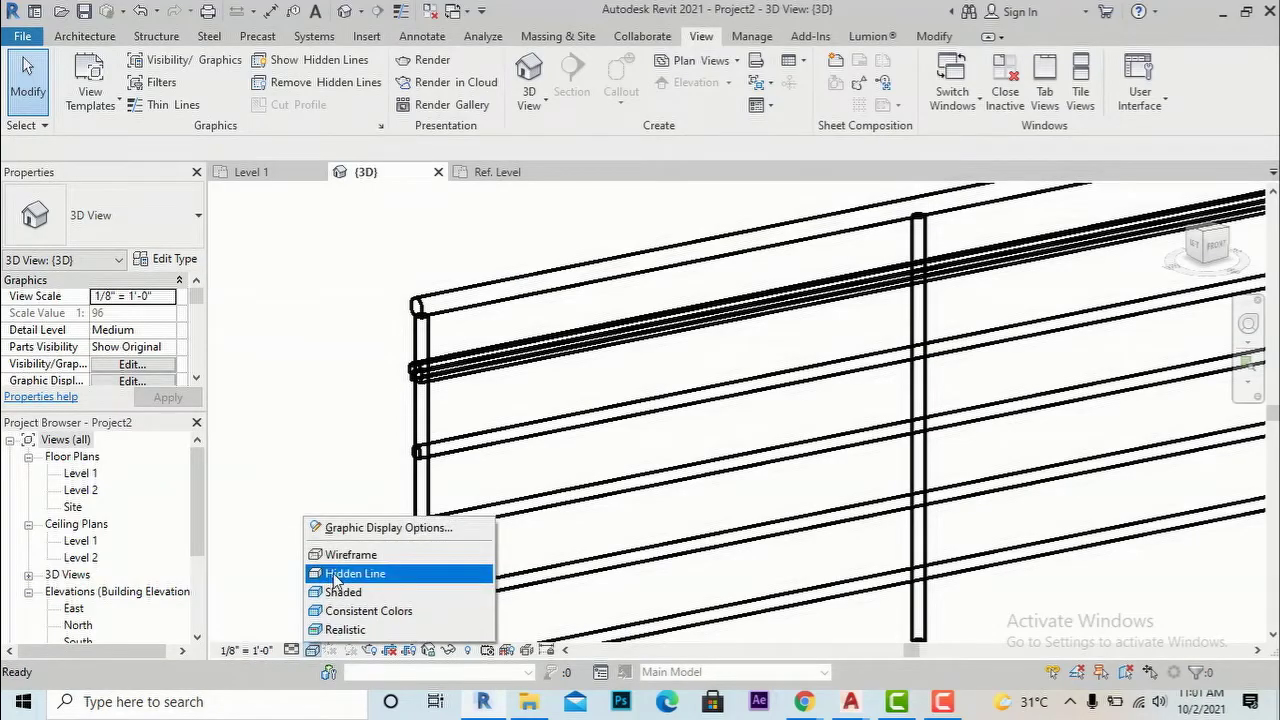
left_click(337, 576)
scroll(366, 343, "down", 1)
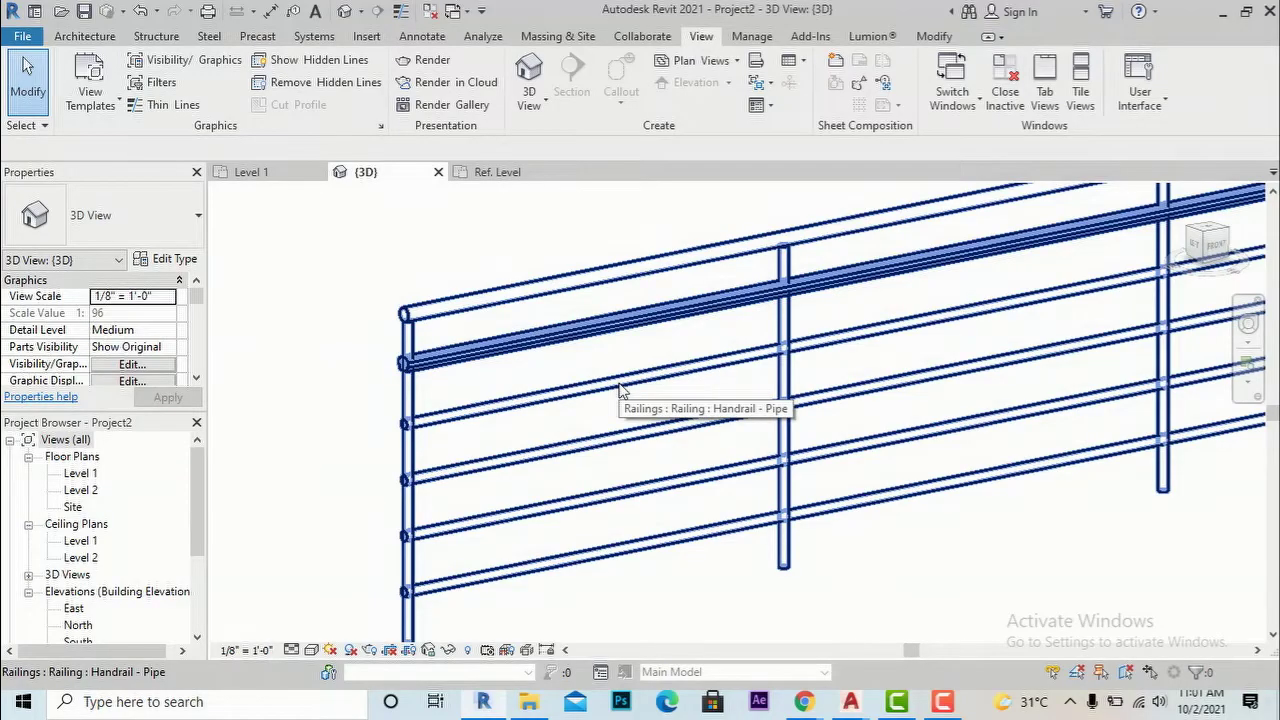
left_click(623, 391)
left_click(374, 360)
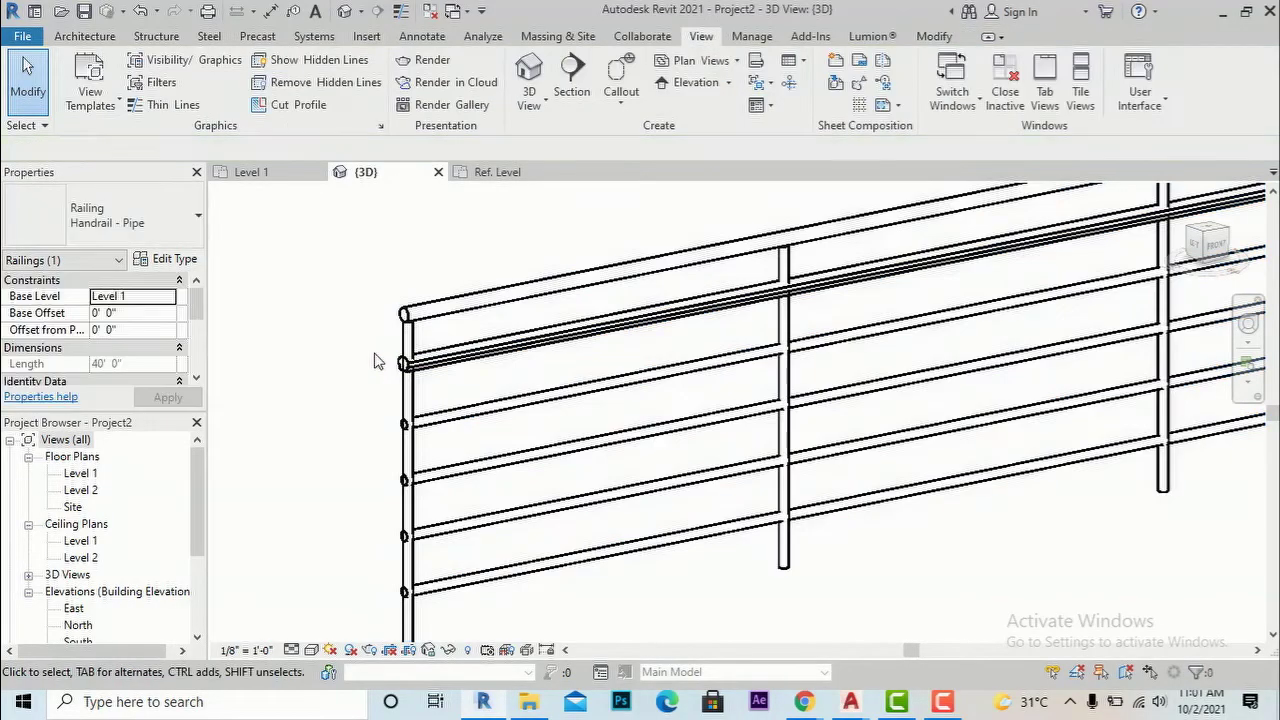
- Select only the top rail of the railing and unpin it
scroll(374, 360, "down", 1)
scroll(327, 448, "down", 1)
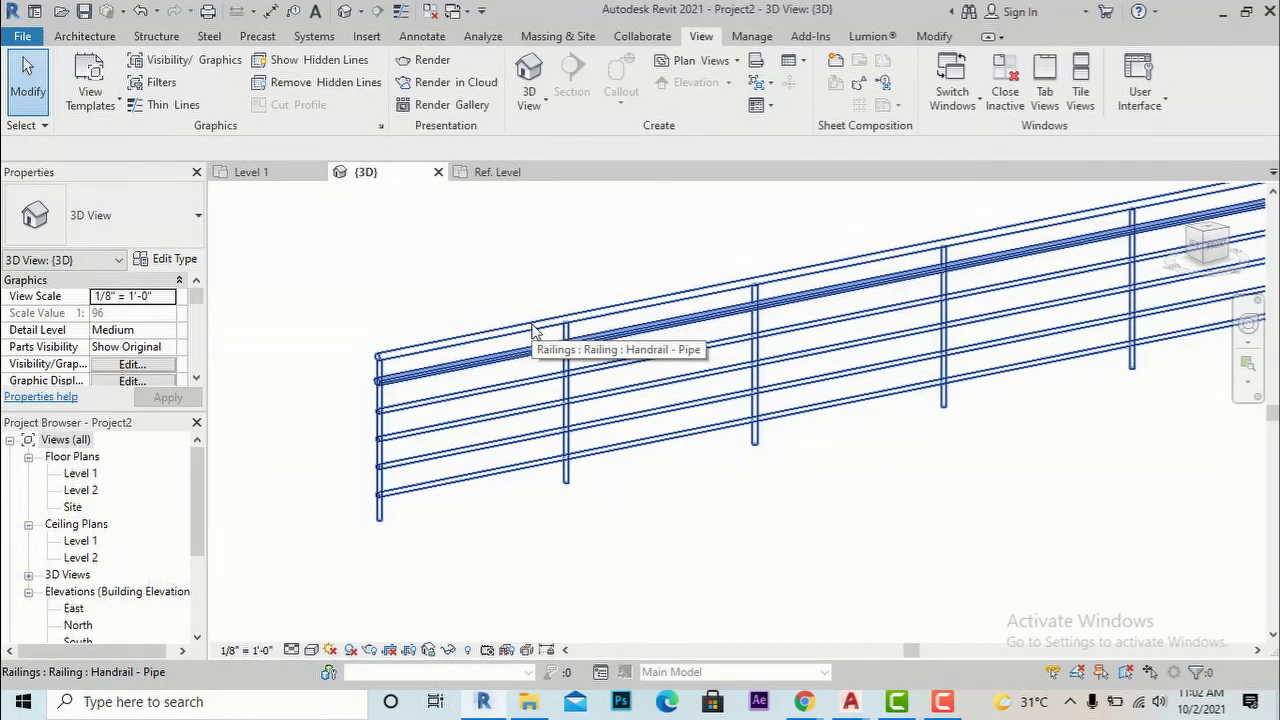
key("Tab")
left_click(533, 333)
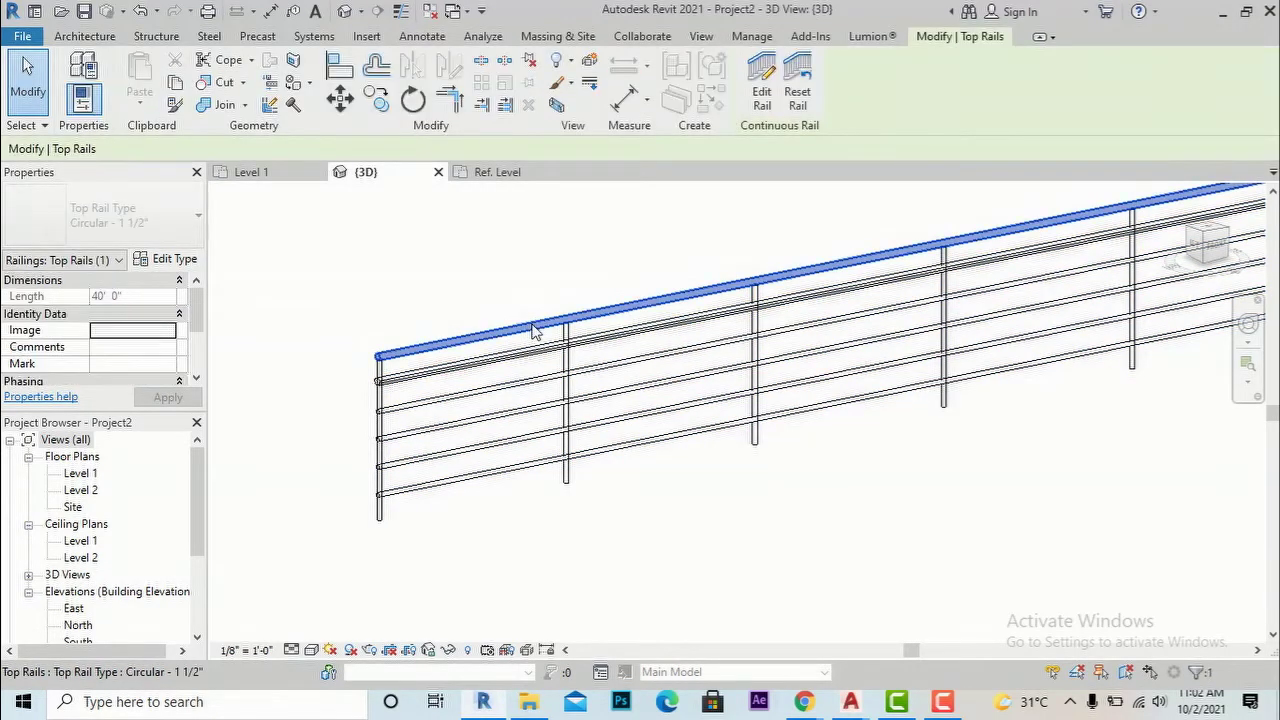
scroll(491, 457, "down", 2)
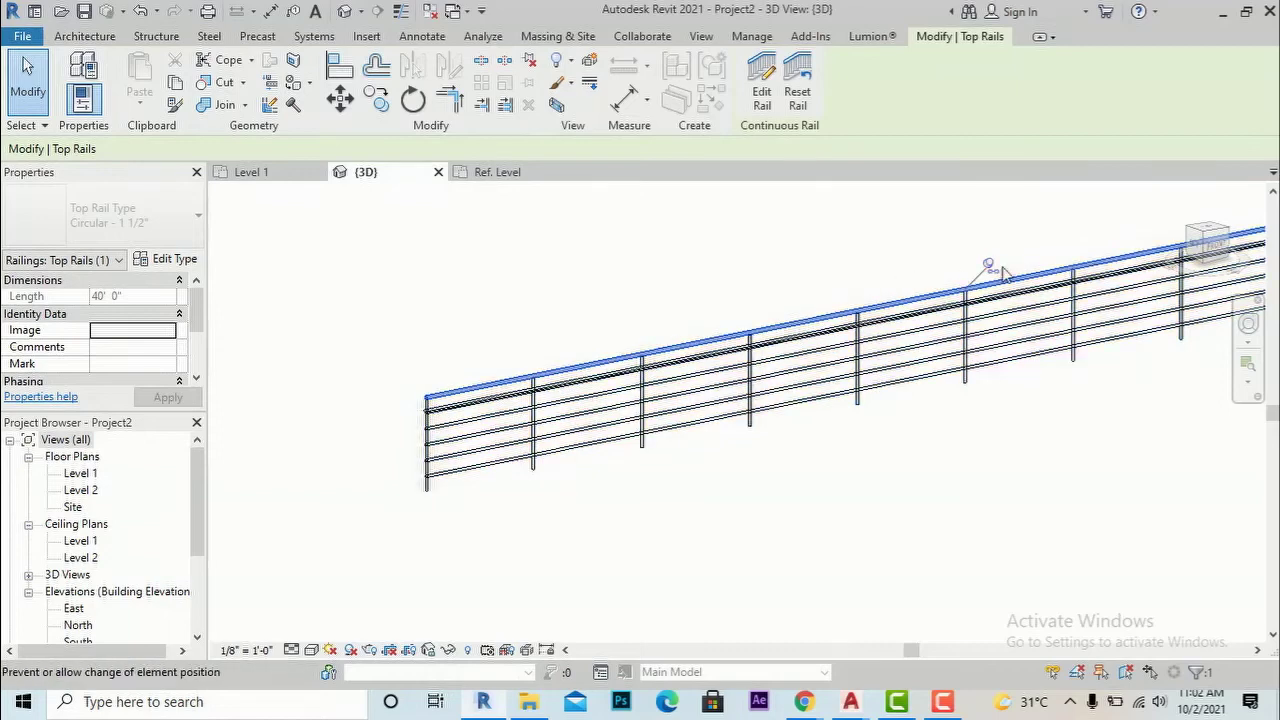
left_click(1008, 252)
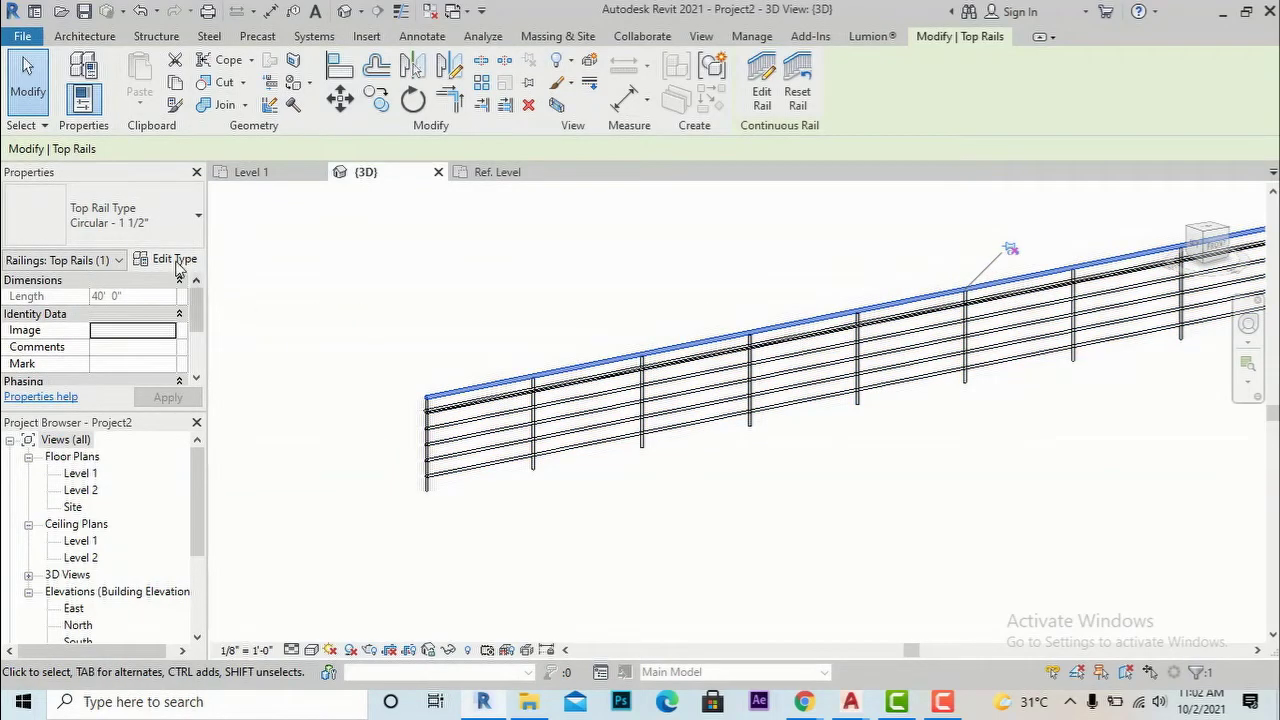
- Assign the "residence railing : residence railing" profile to the Circular - 1 1/2" top rail type and apply the change
left_click(176, 260)
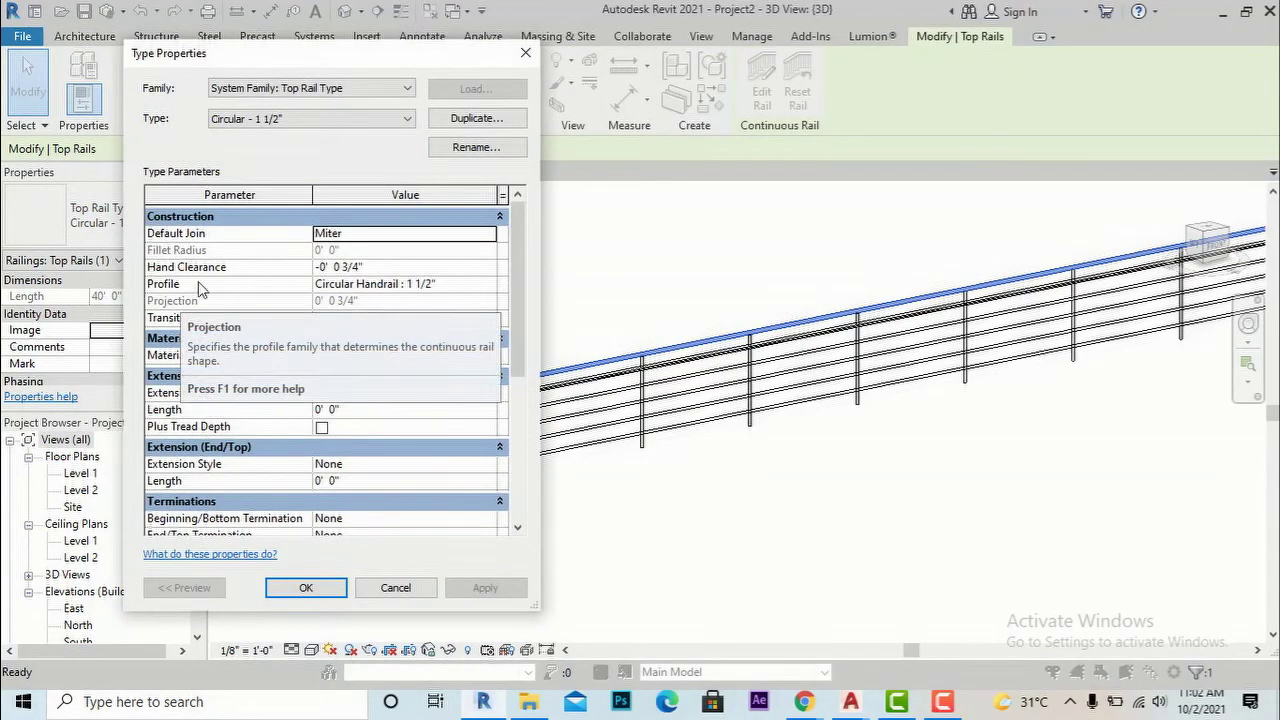
left_click(427, 285)
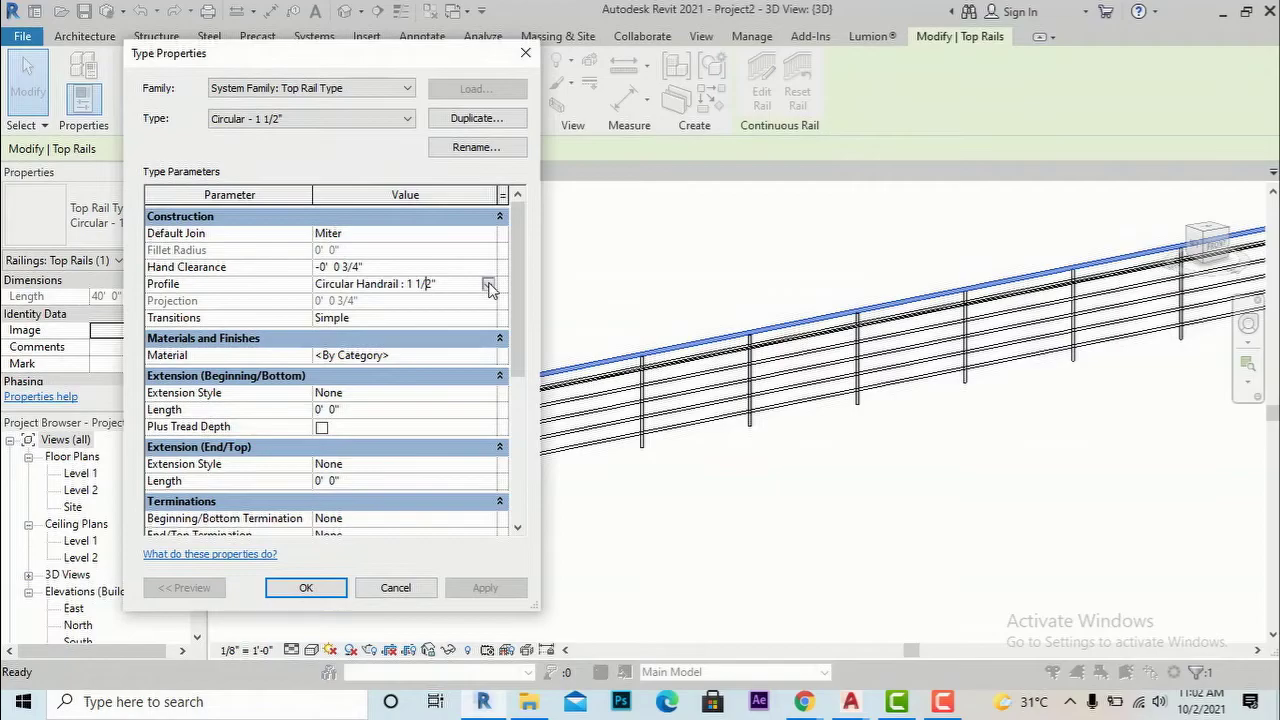
left_click(488, 285)
scroll(398, 355, "down", 2)
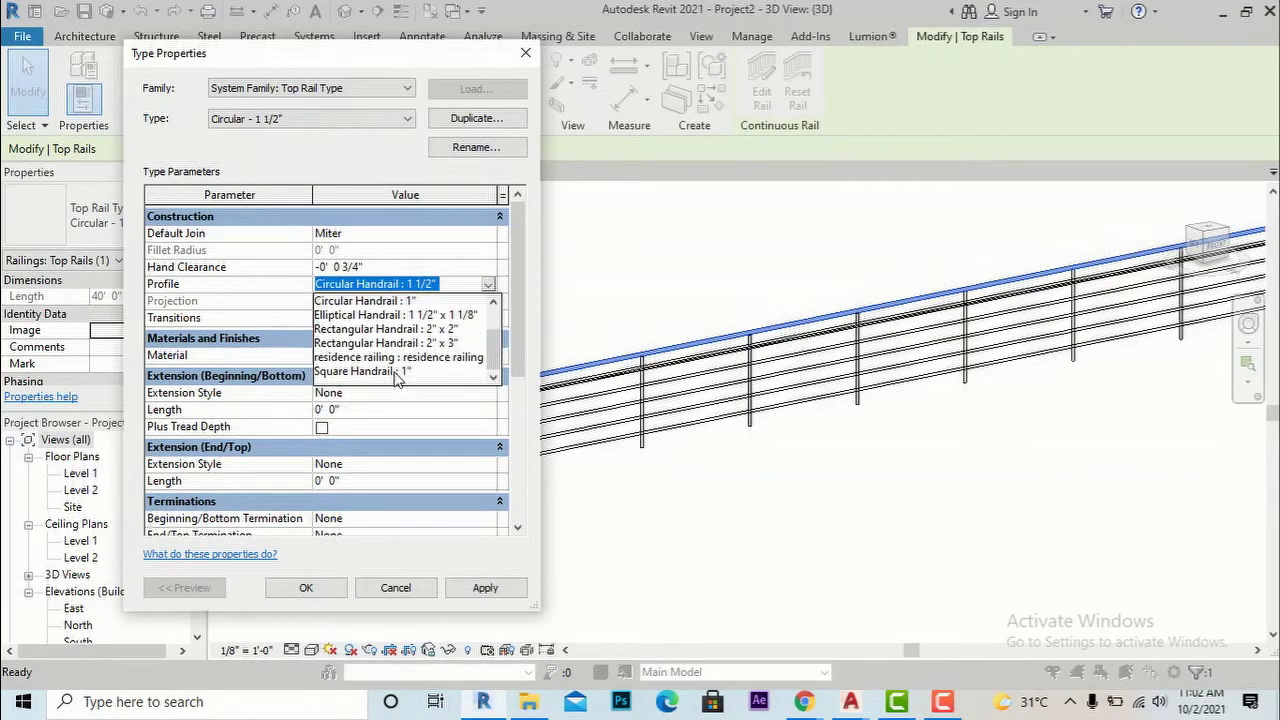
left_click(394, 358)
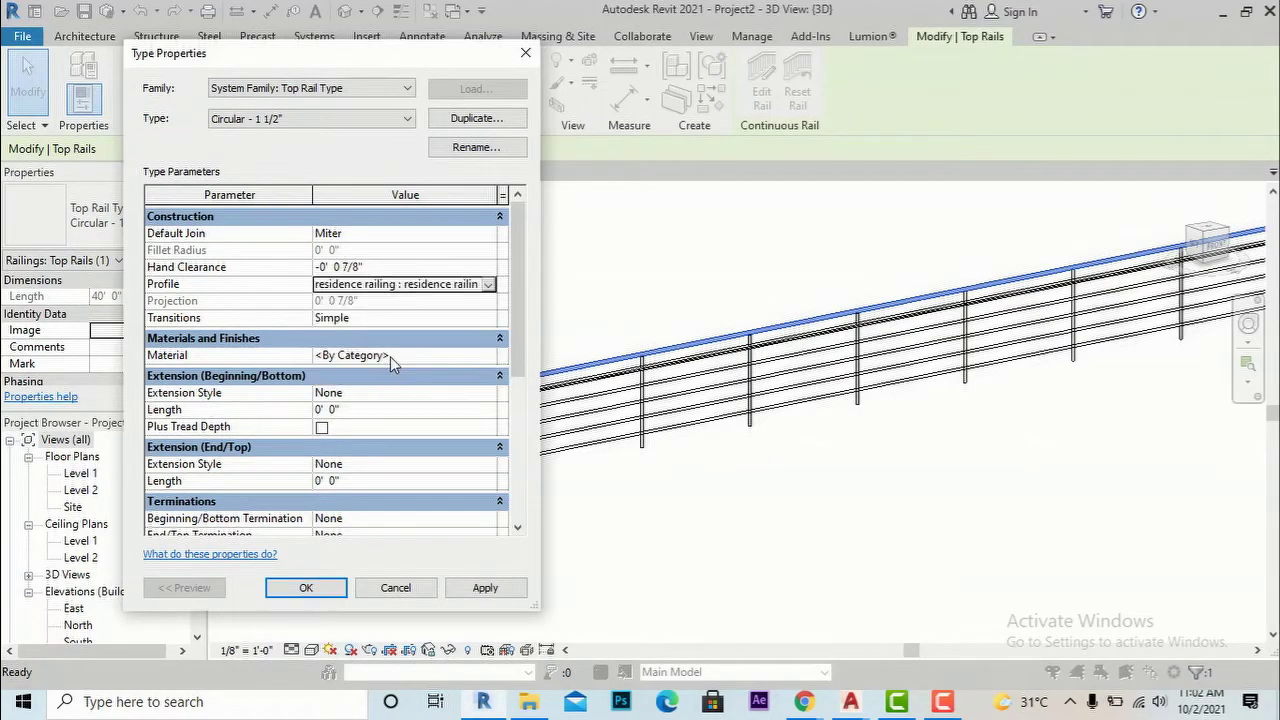
left_click(485, 588)
left_click(306, 588)
left_click(510, 566)
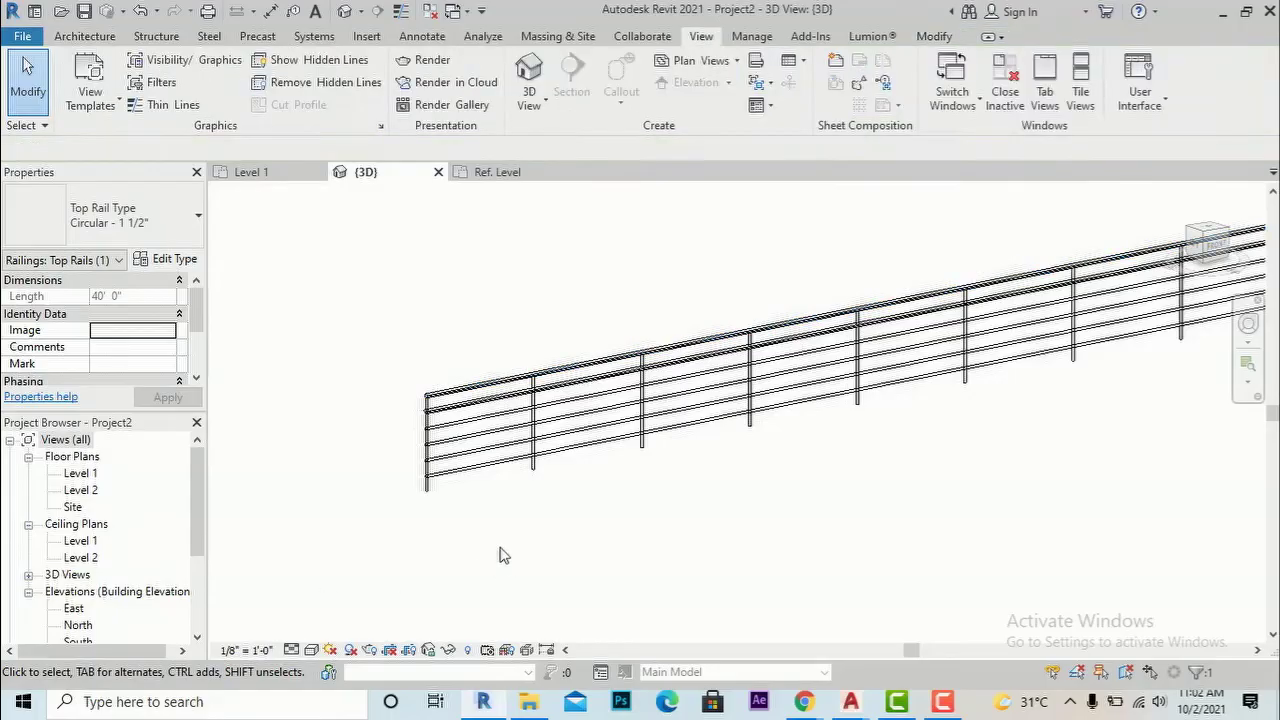
scroll(425, 430, "up", 5)
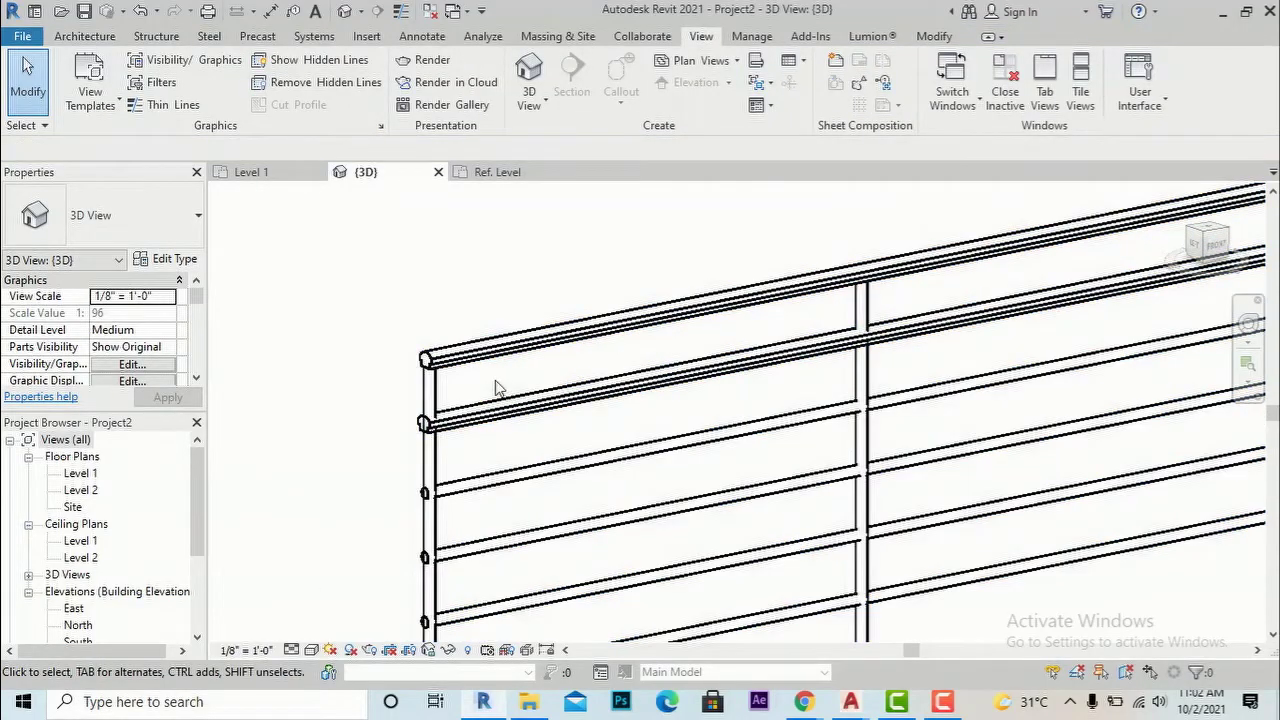
scroll(485, 382, "down", 3)
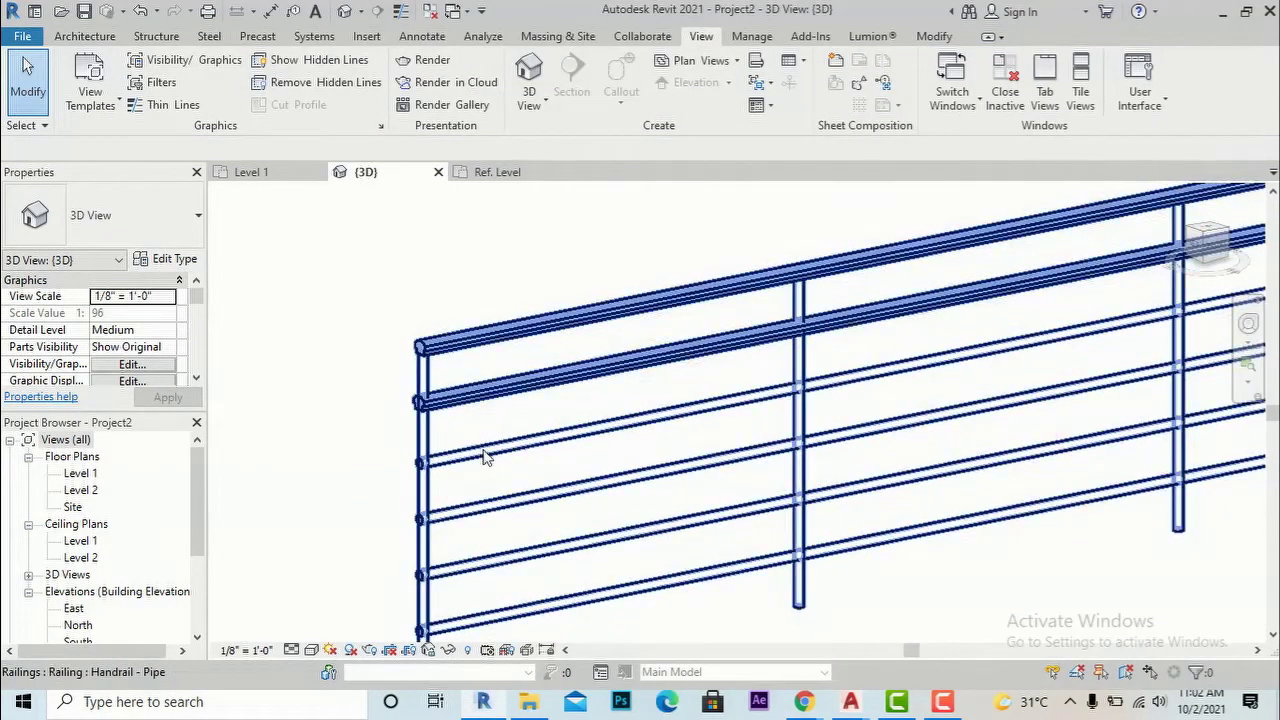
- Assign the "residence railing : residence railing" profile to Rail 2 of the Handrail - Pipe railing type and apply the change
left_click(485, 458)
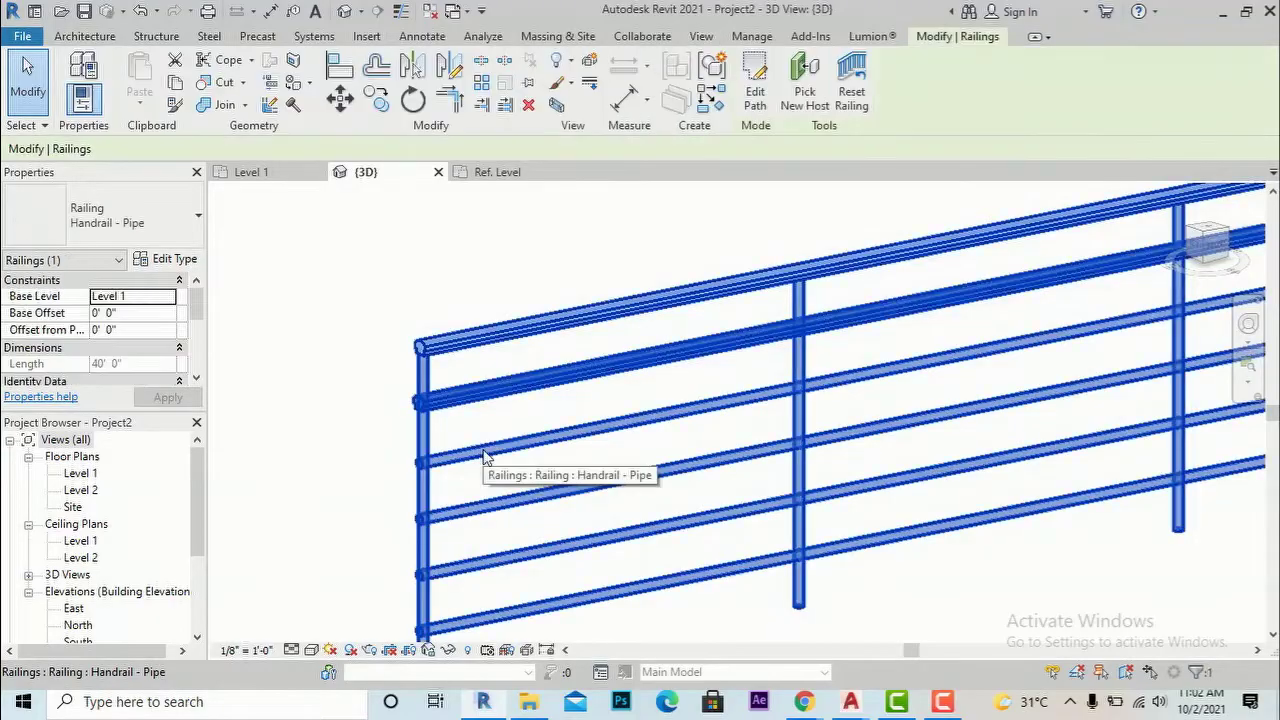
left_click(180, 259)
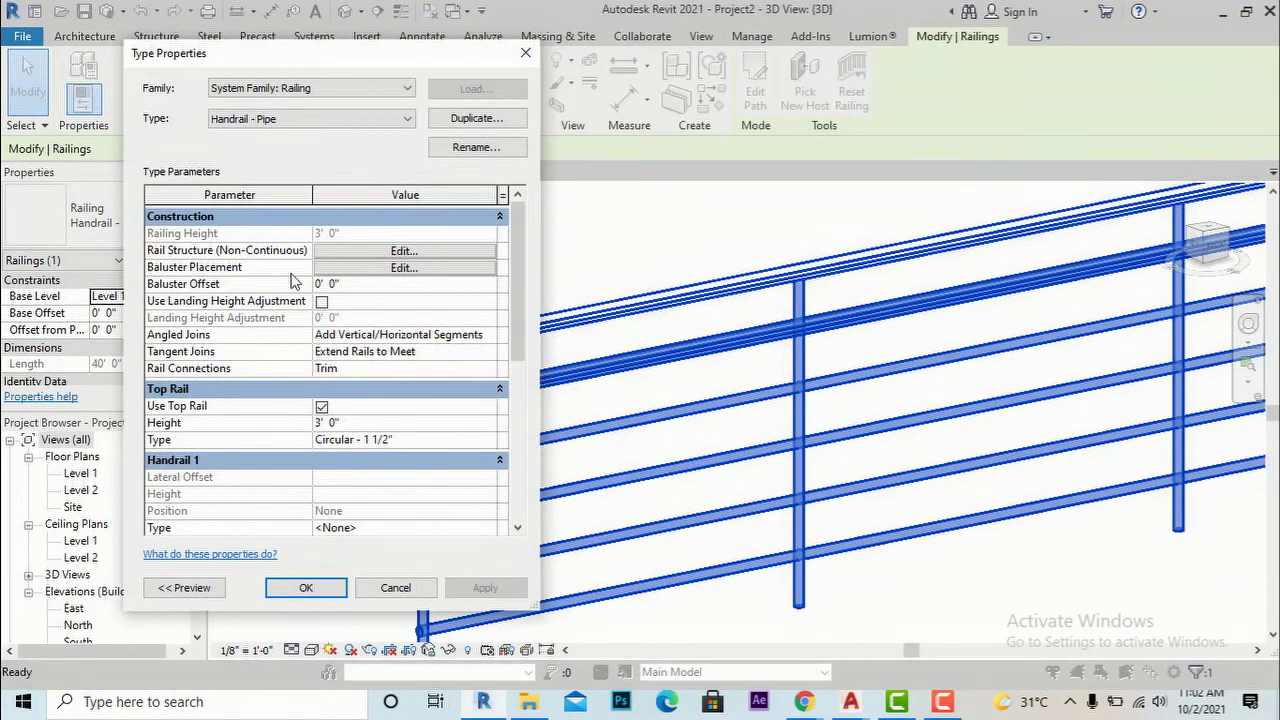
left_click(350, 254)
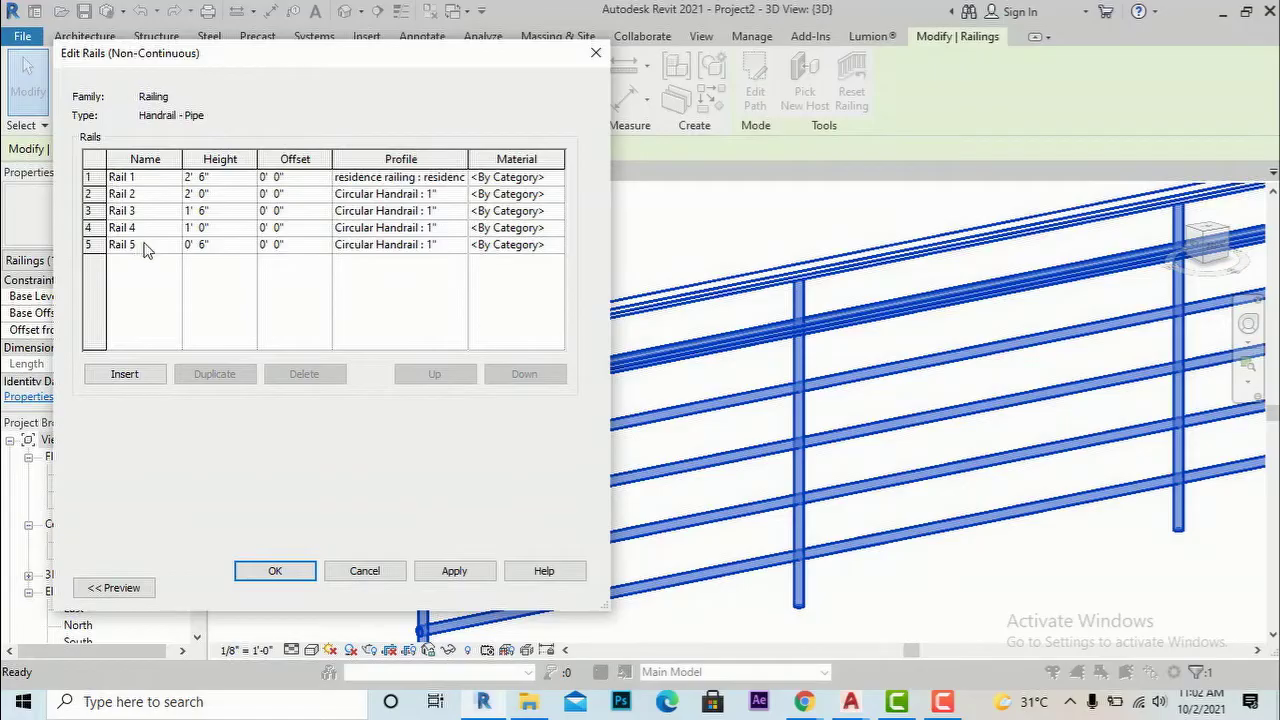
left_click(452, 196)
left_click(458, 194)
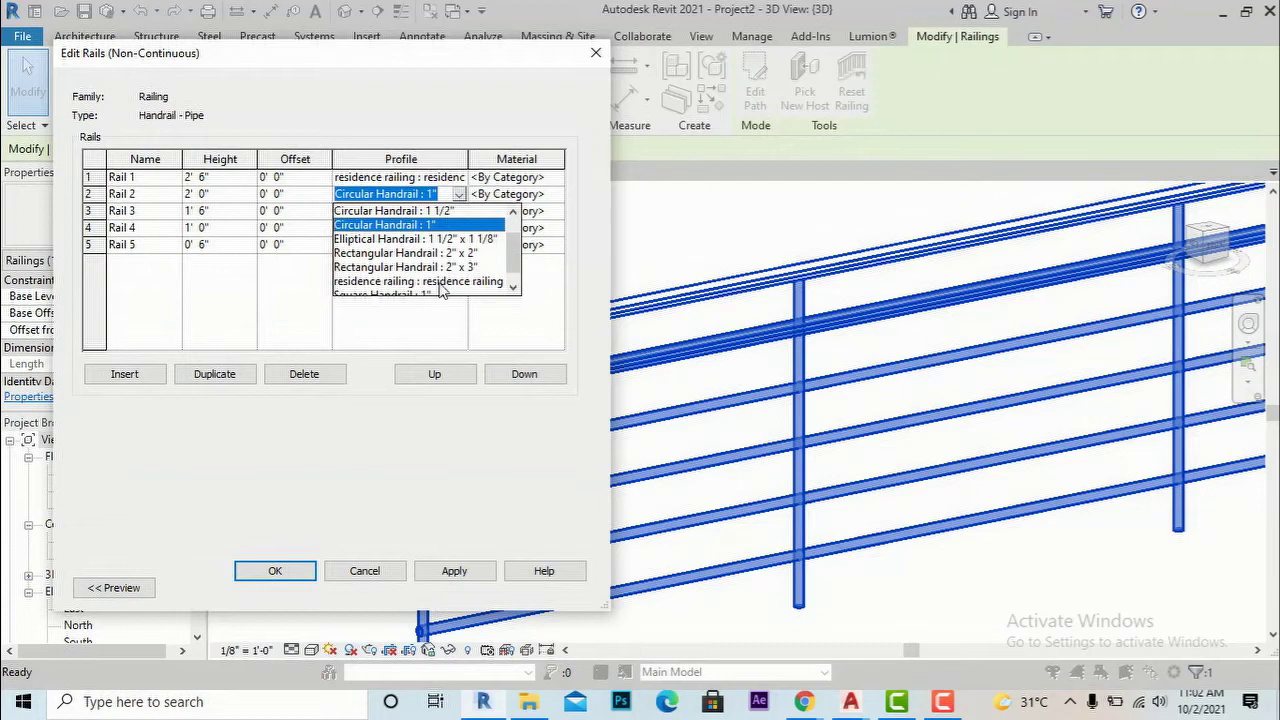
left_click(440, 283)
left_click(454, 571)
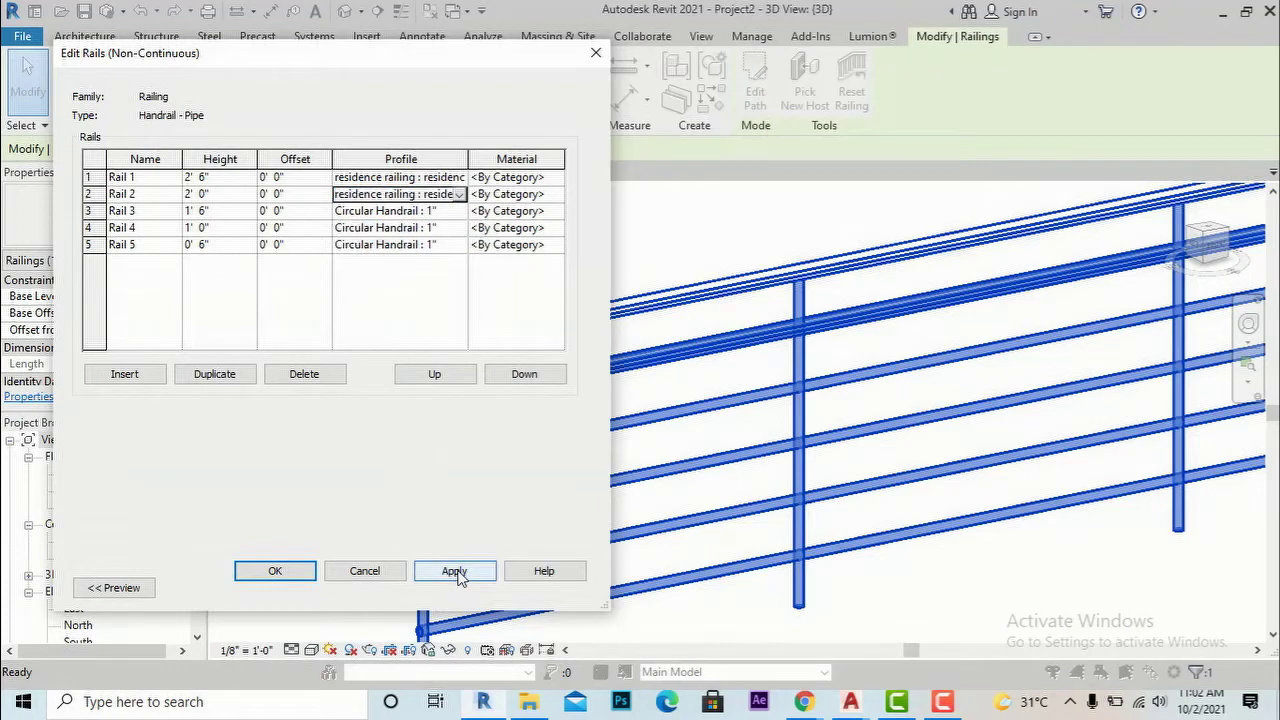
left_click(276, 571)
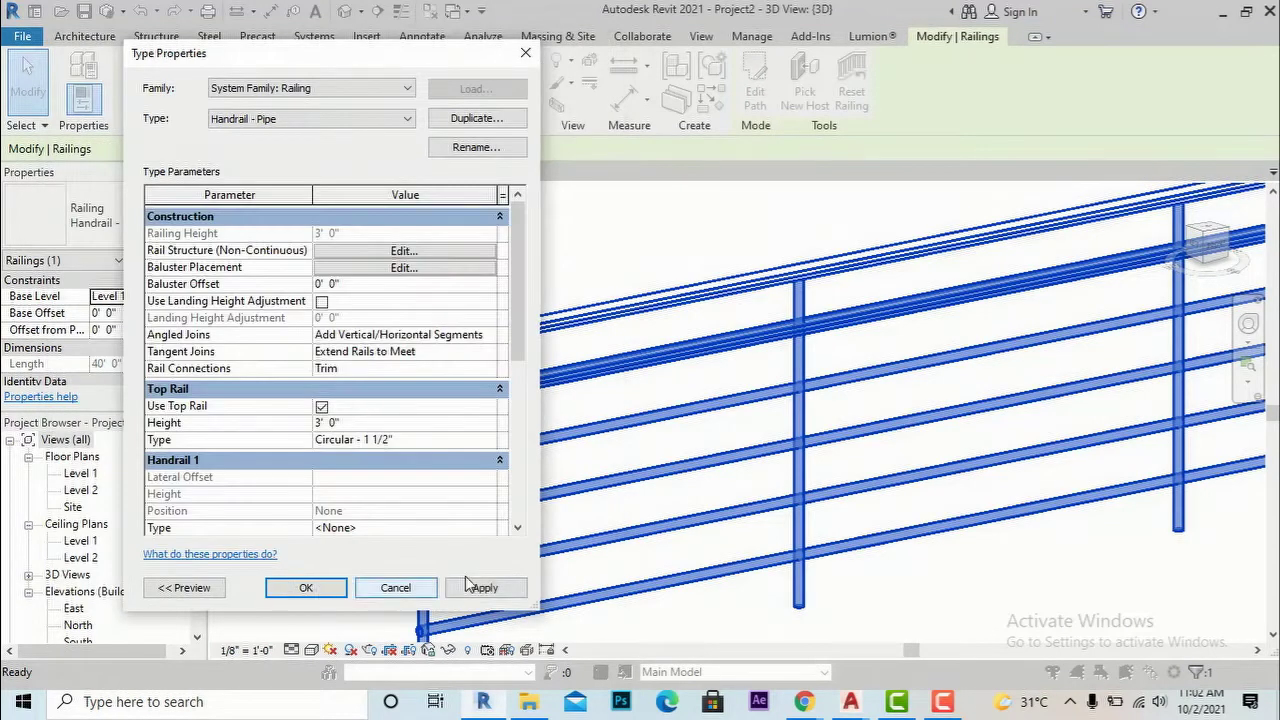
left_click(485, 587)
left_click(300, 588)
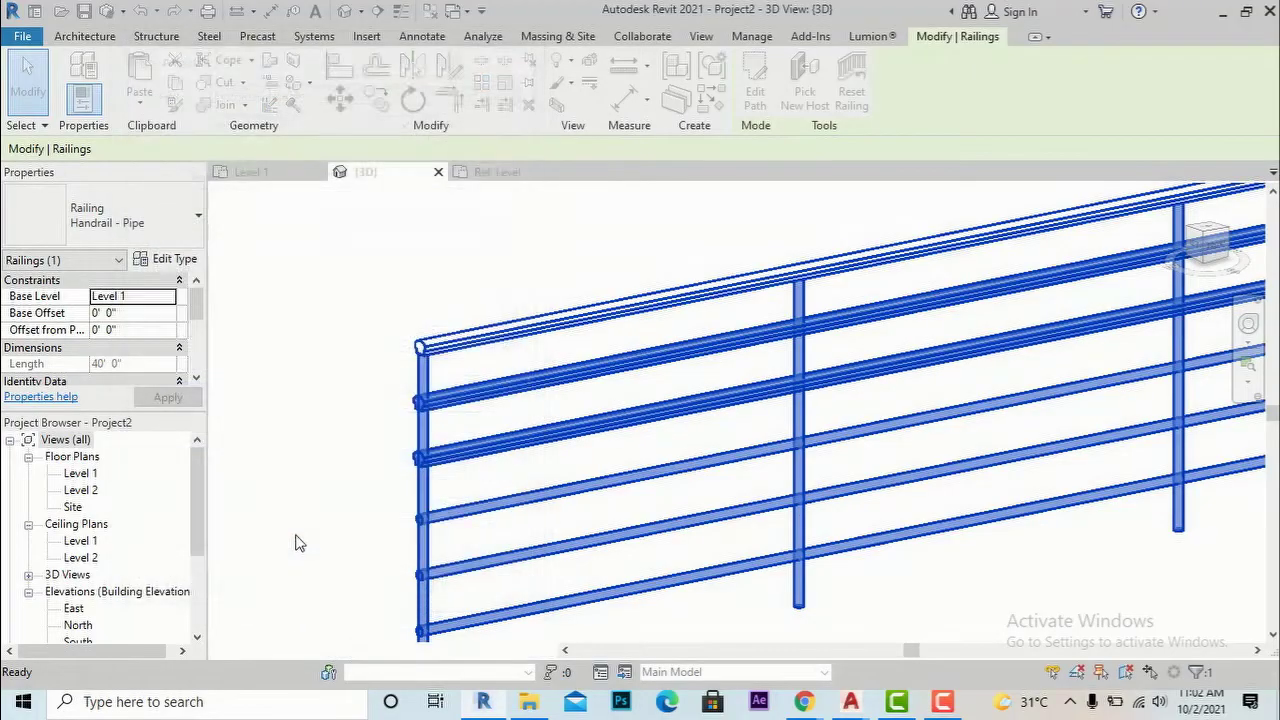
left_click(308, 424)
scroll(338, 372, "down", 2)
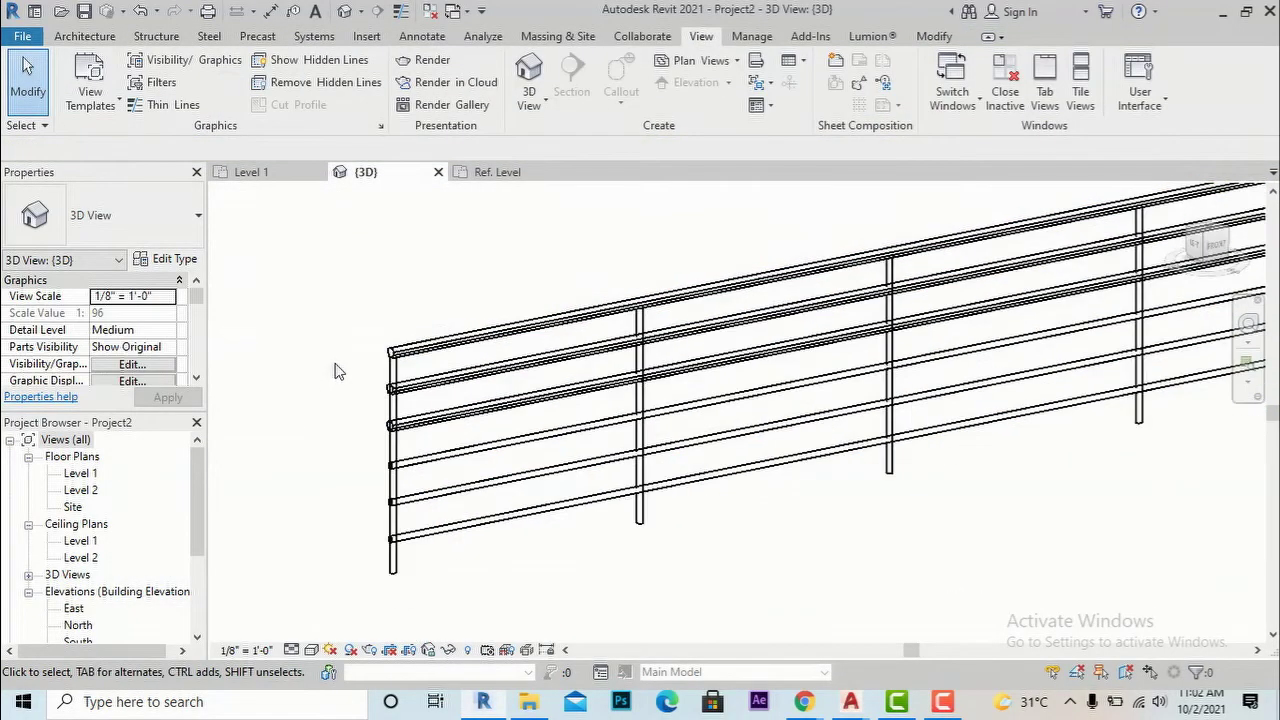
scroll(340, 374, "down", 1)
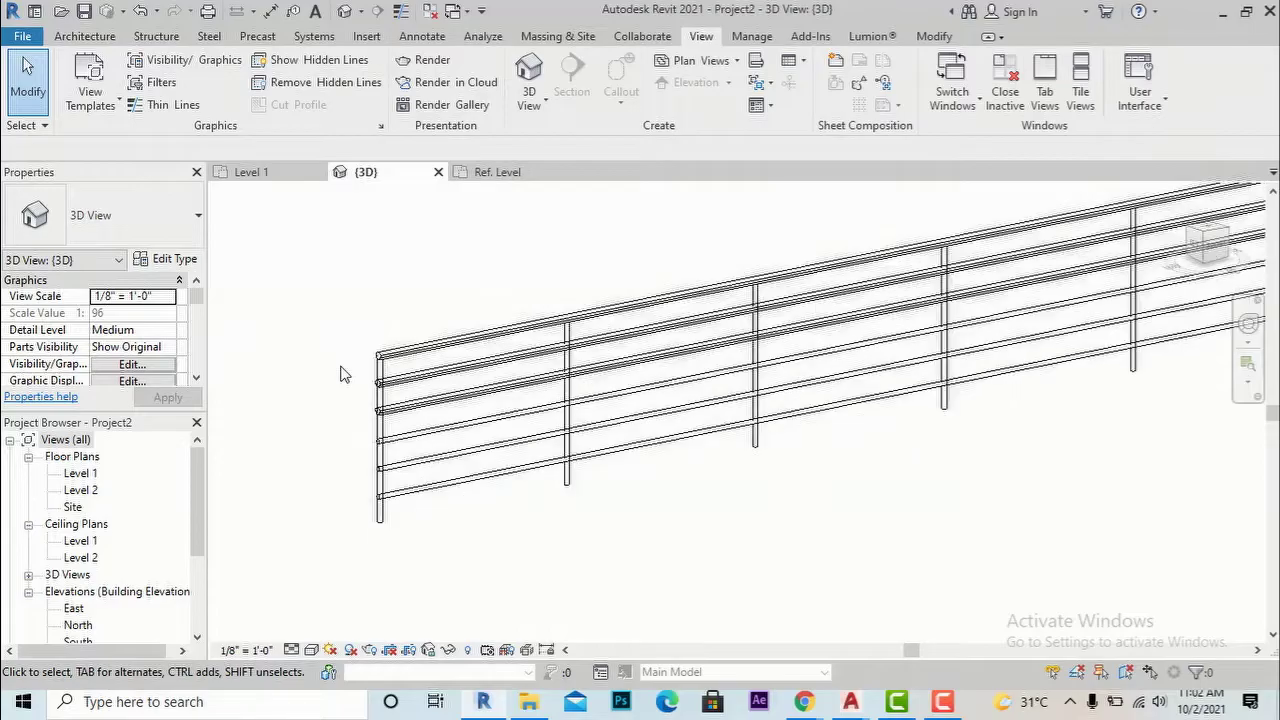
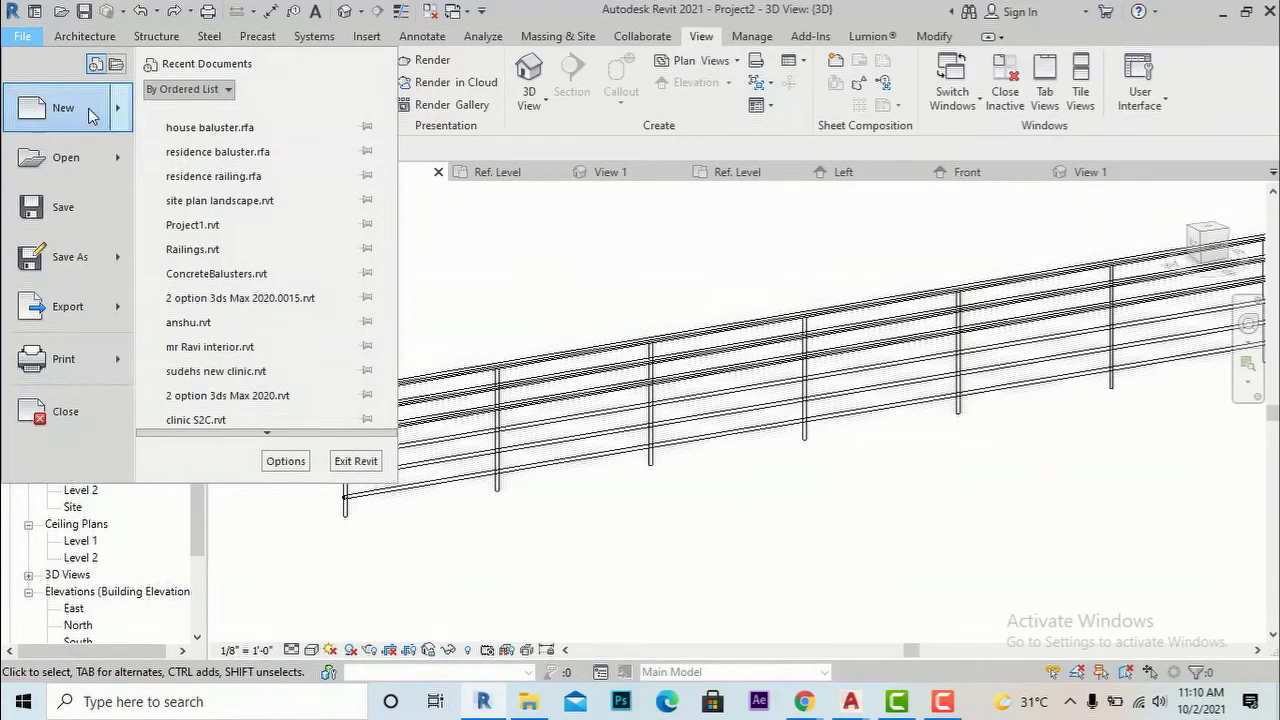
- Create a new family from the Baluster-Post template in the English-Imperial template folder
mouse_move(88, 108)
left_click(235, 172)
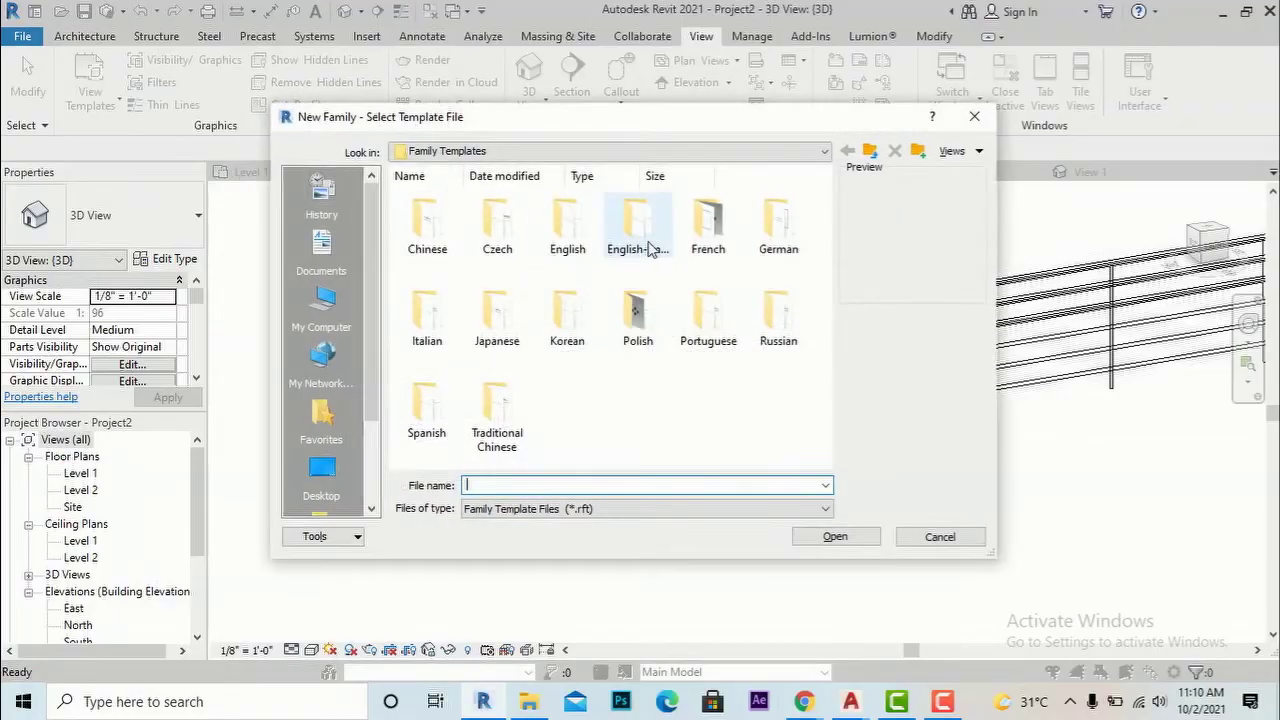
double_click(652, 248)
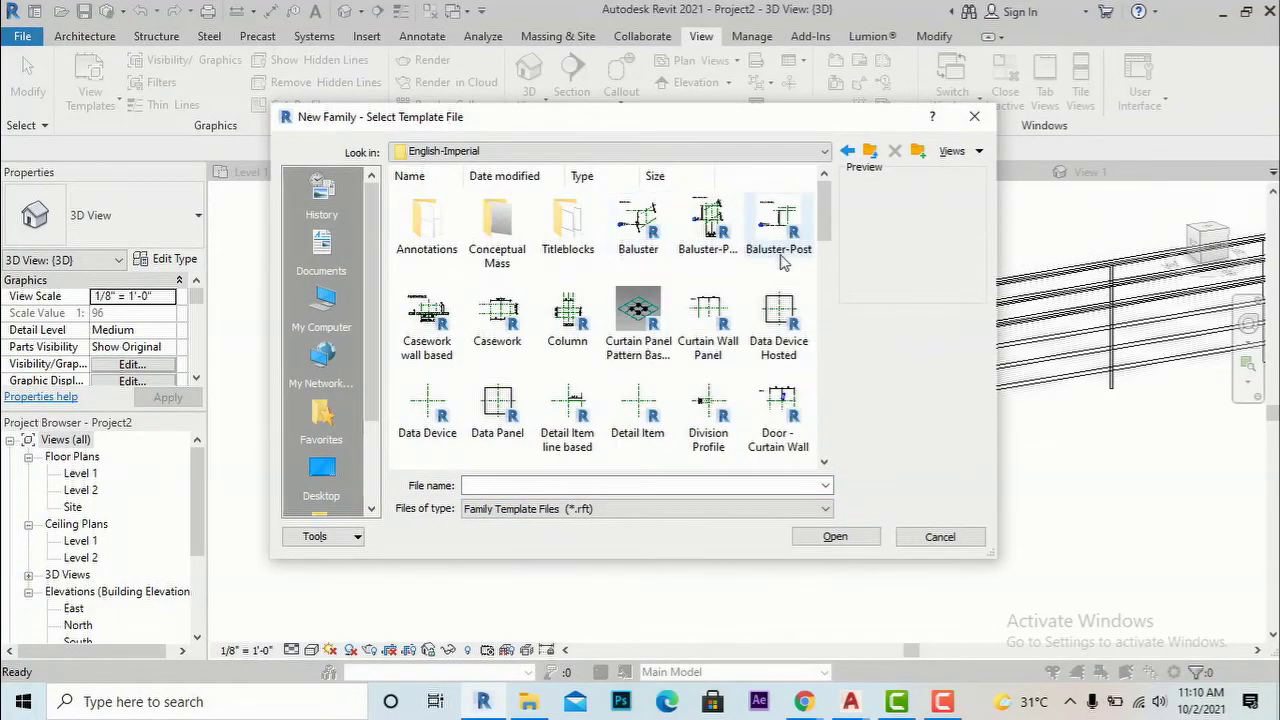
double_click(779, 225)
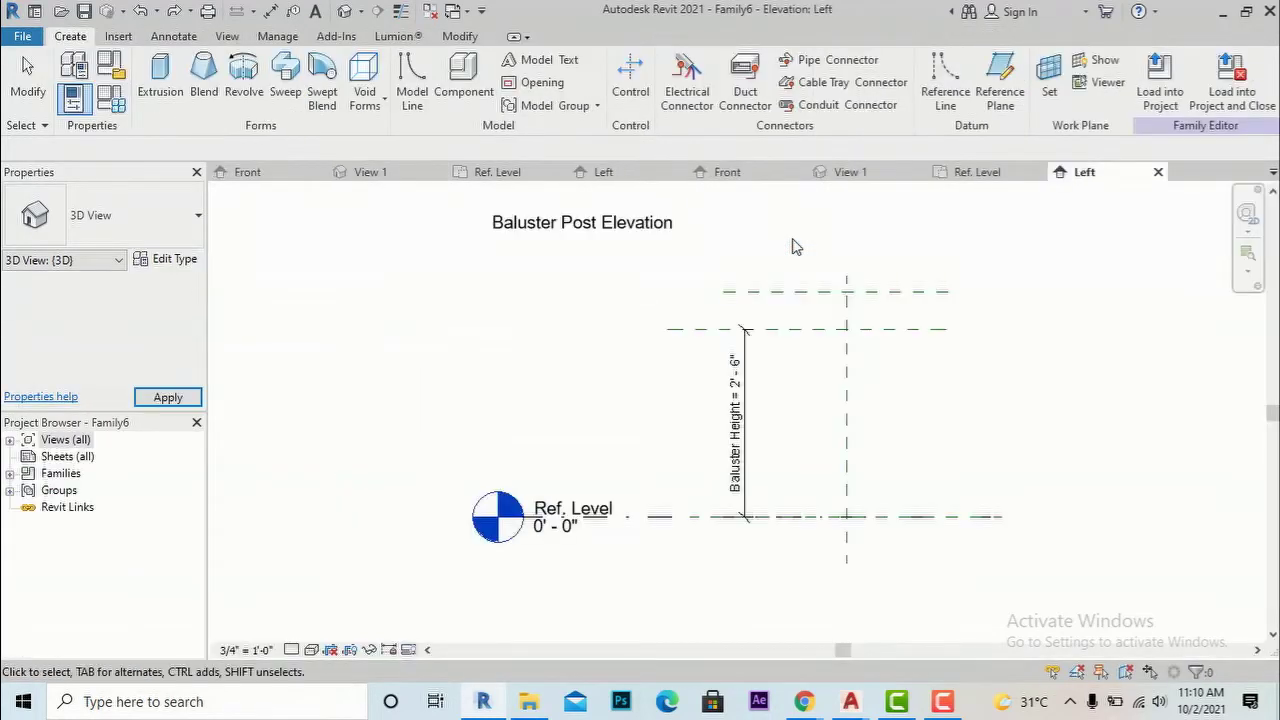
- Open the family's Ref. Level floor plan view
double_click(66, 441)
double_click(70, 457)
double_click(70, 474)
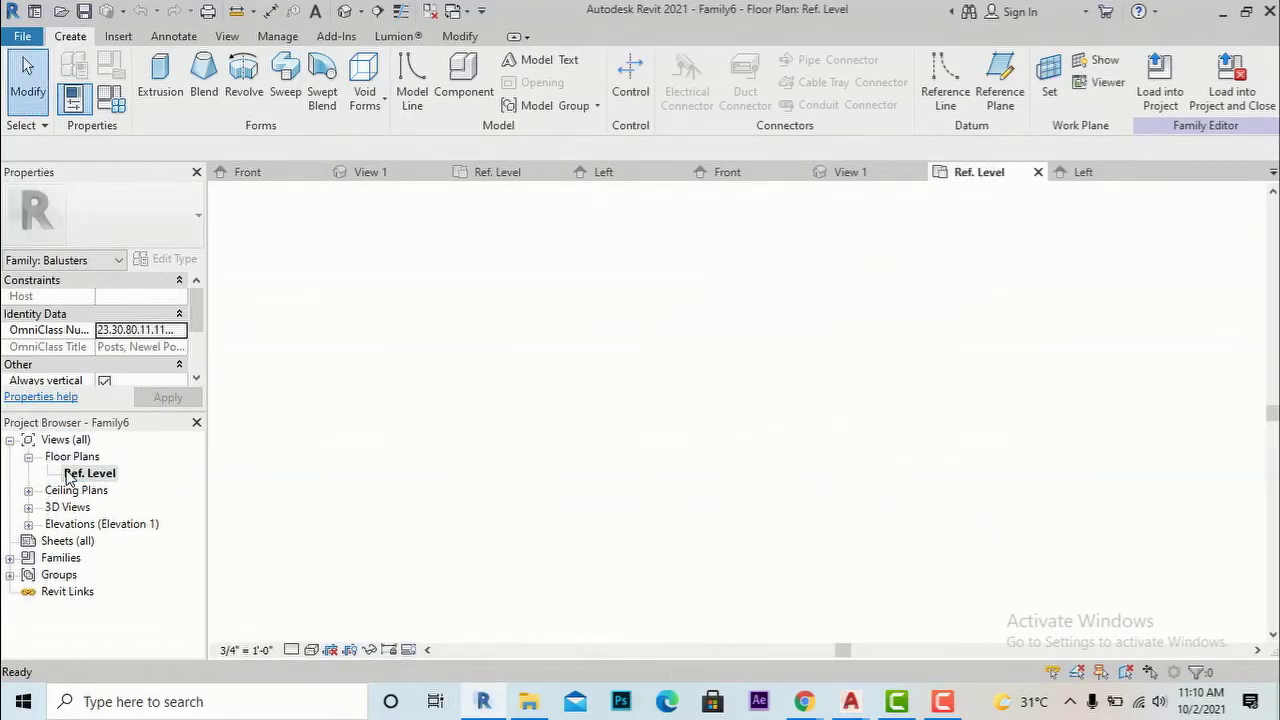
- Start an extrusion and sketch a horizontal line about 1" long leftward from the vertical reference plane, just below the horizontal one
scroll(808, 392, "up", 2)
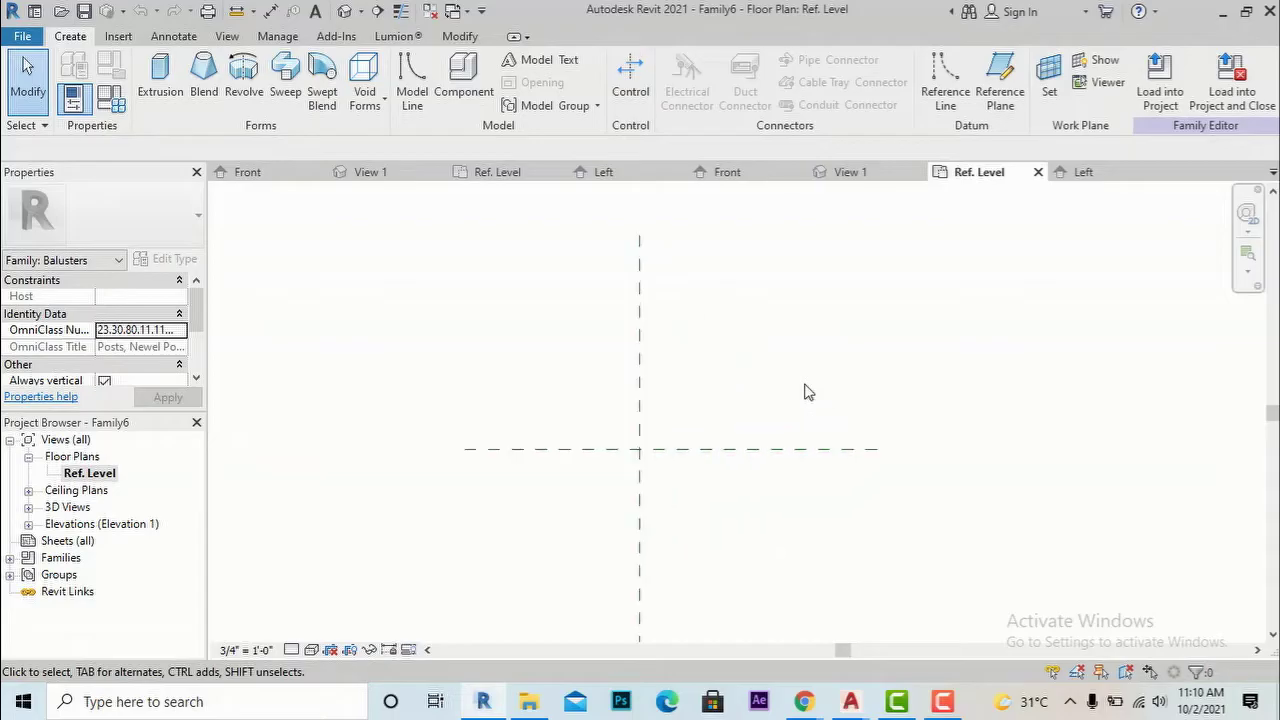
left_click(163, 93)
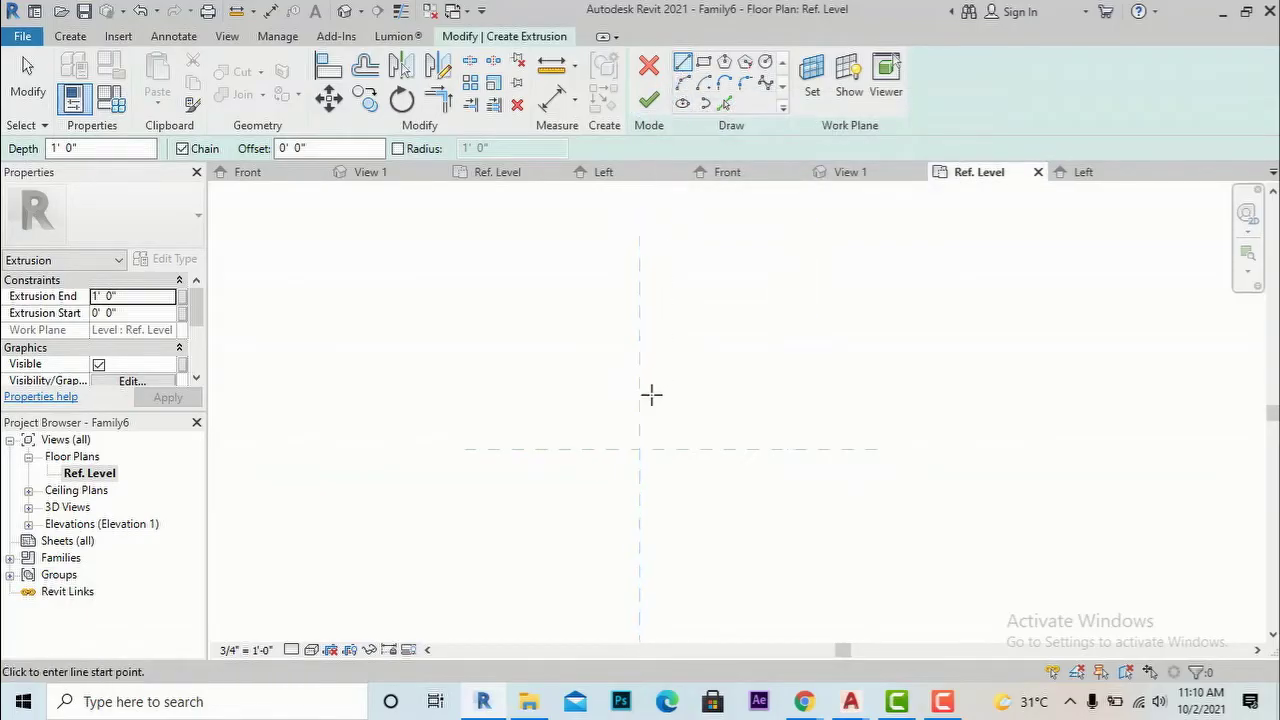
scroll(640, 474, "up", 2)
left_click(640, 474)
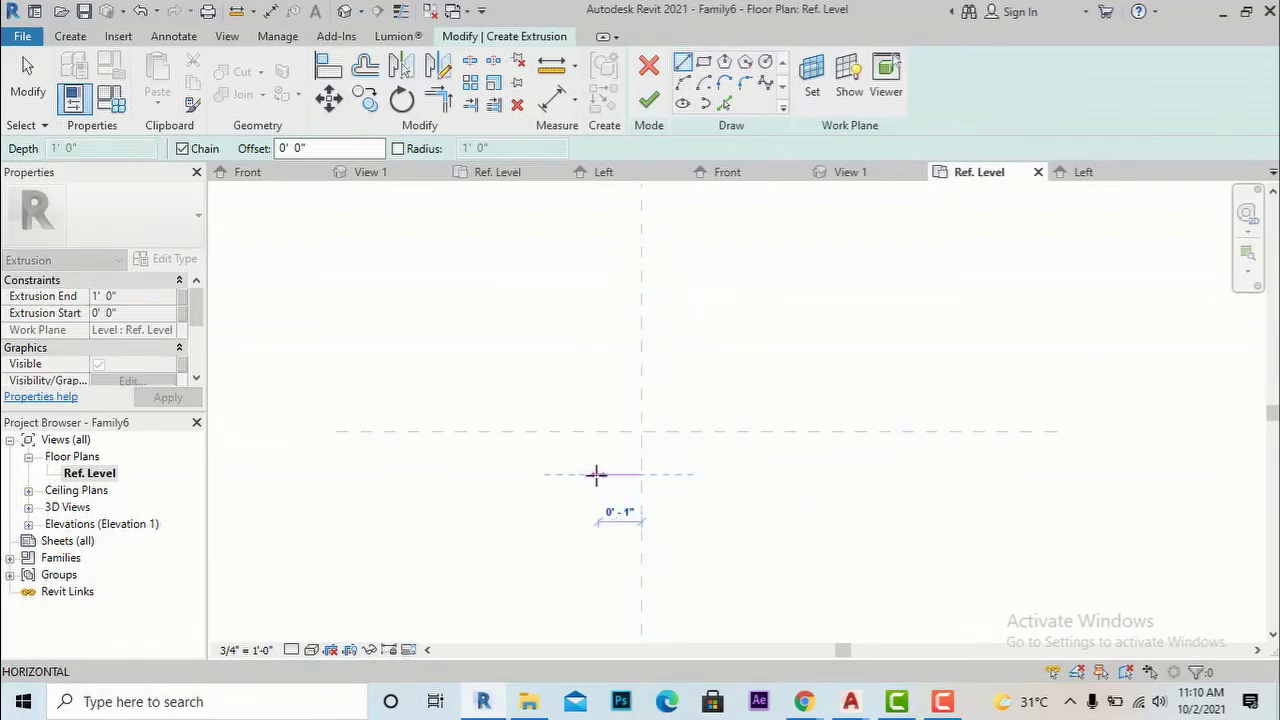
left_click(596, 474)
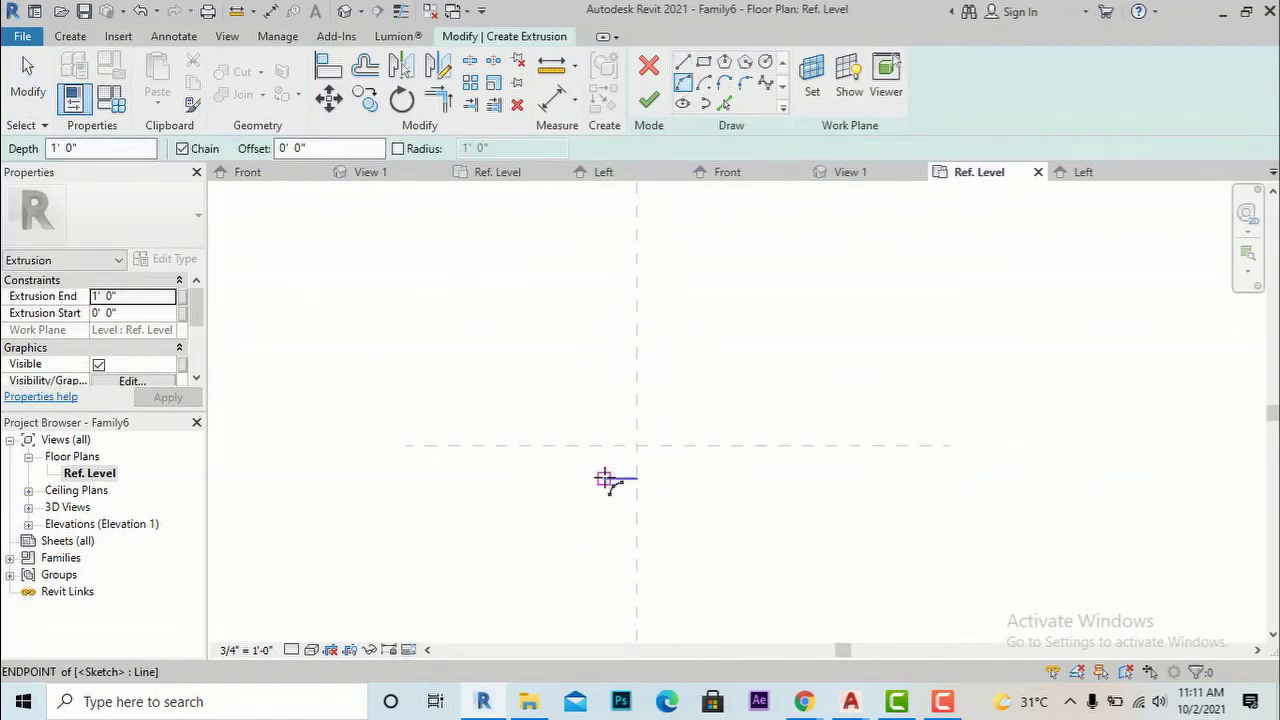
- Sketch a chain of four start-end-radius arcs from the line's left end around the reference plane intersection, forming a lobed post outline
left_click(606, 478)
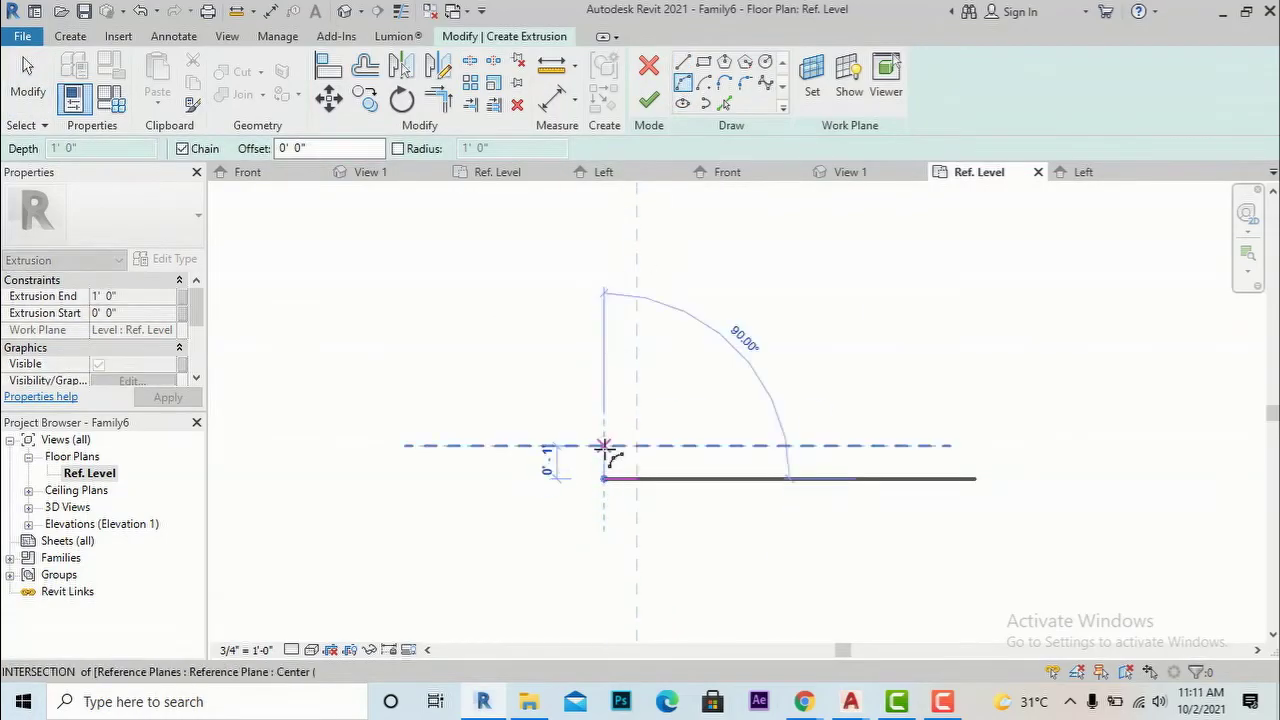
left_click(600, 446)
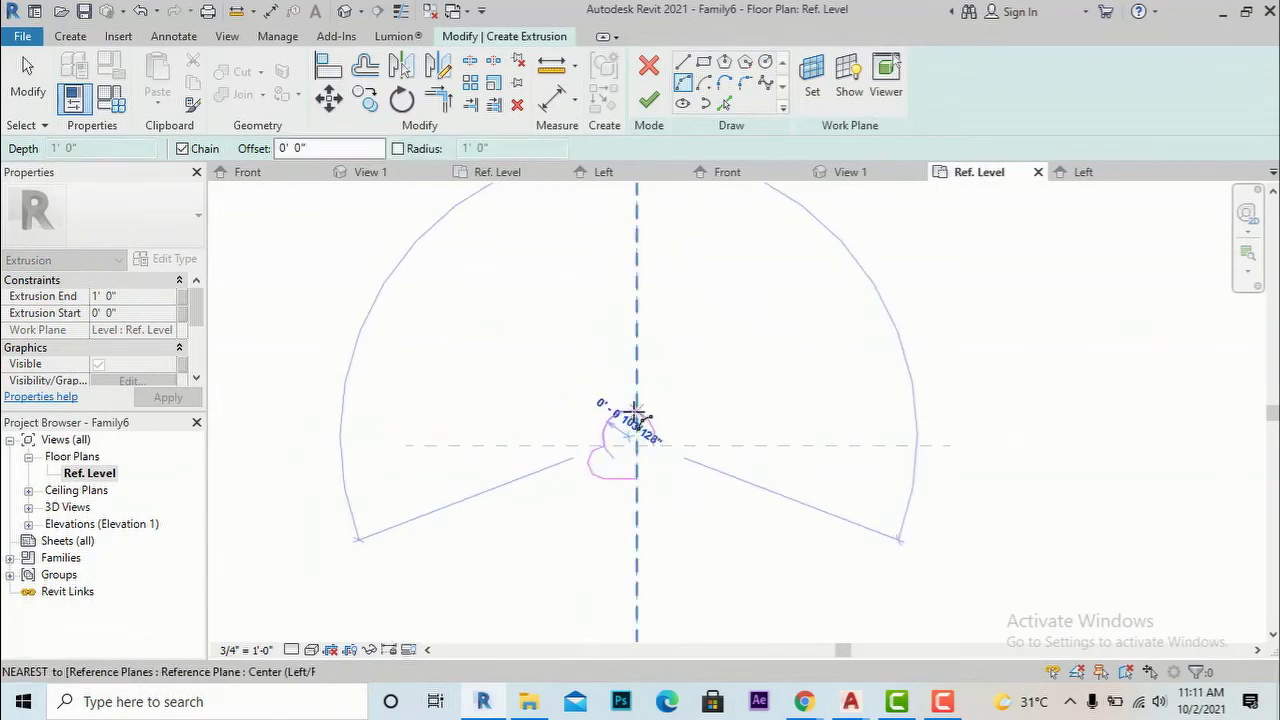
left_click(655, 446)
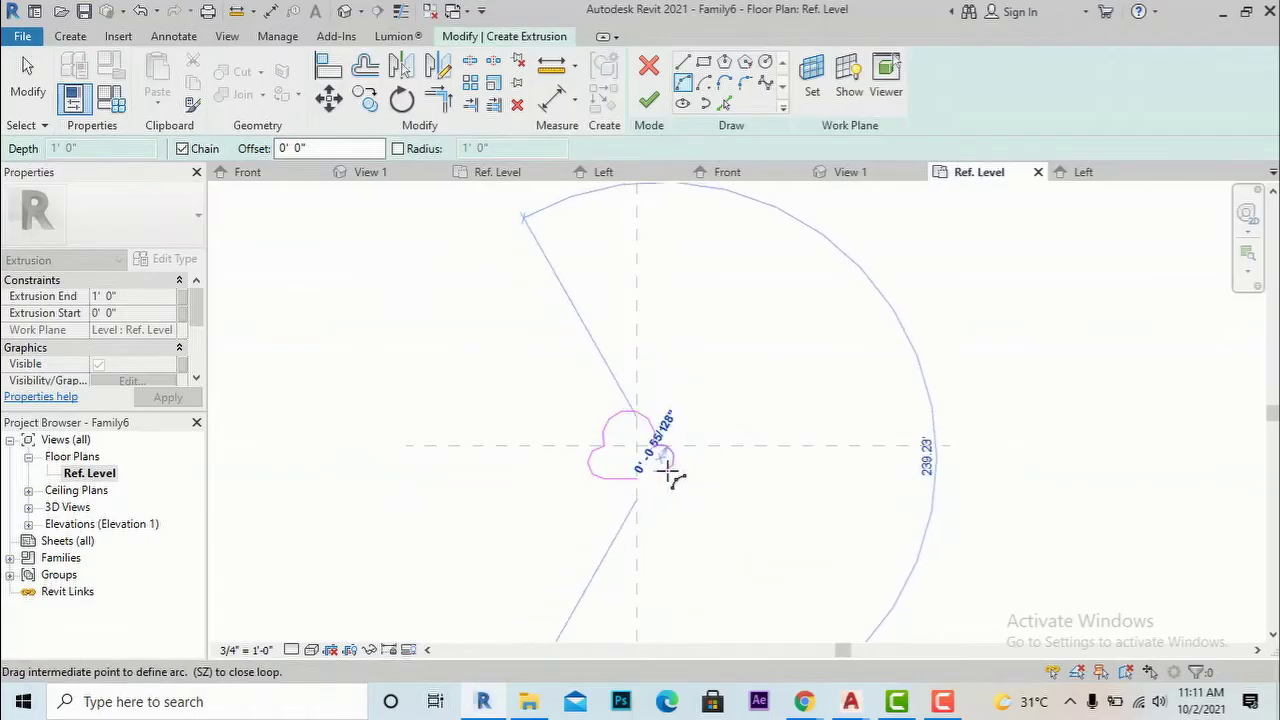
key("Escape")
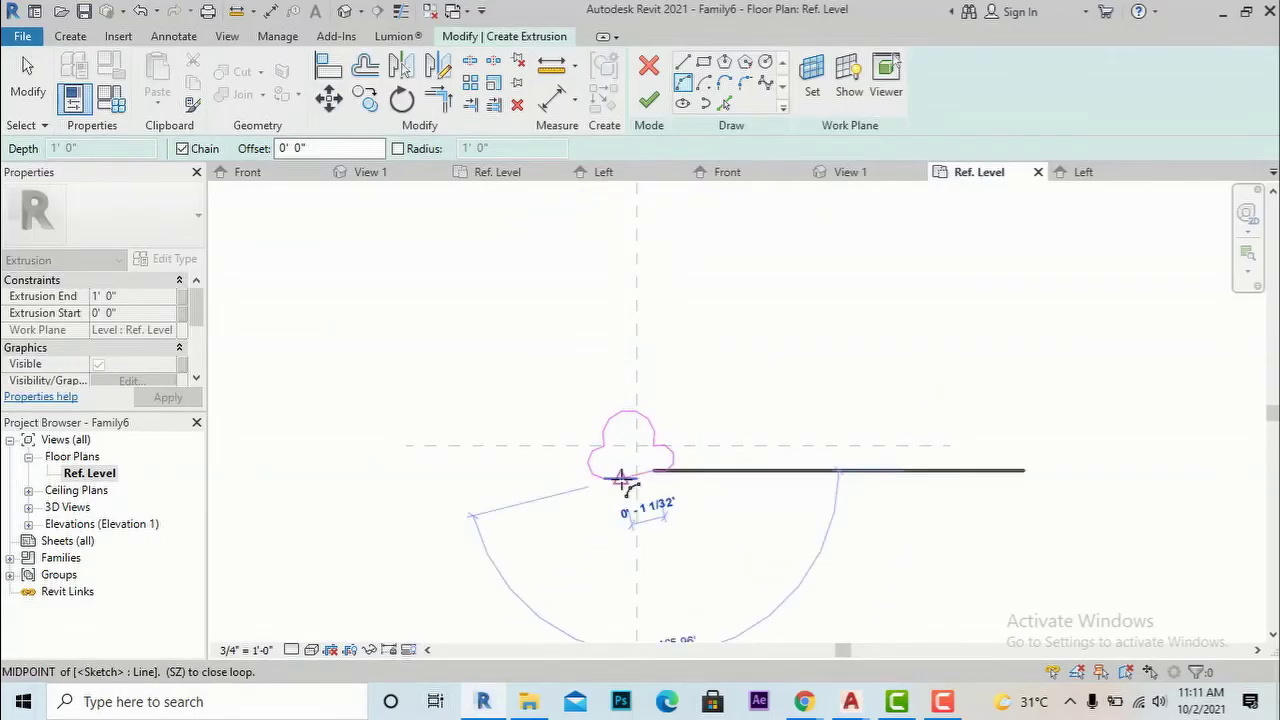
left_click(645, 496)
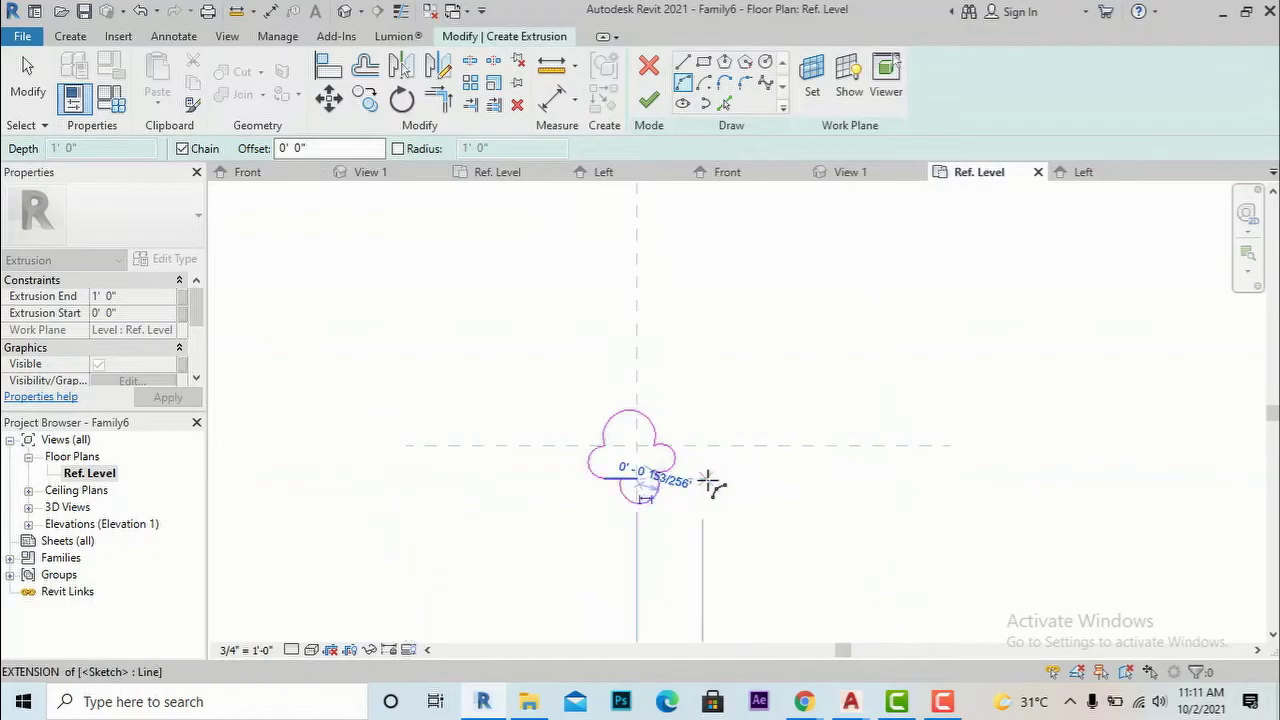
- Trim the short horizontal line and the lowest arc to a corner to close the post outline
scroll(648, 494, "up", 2)
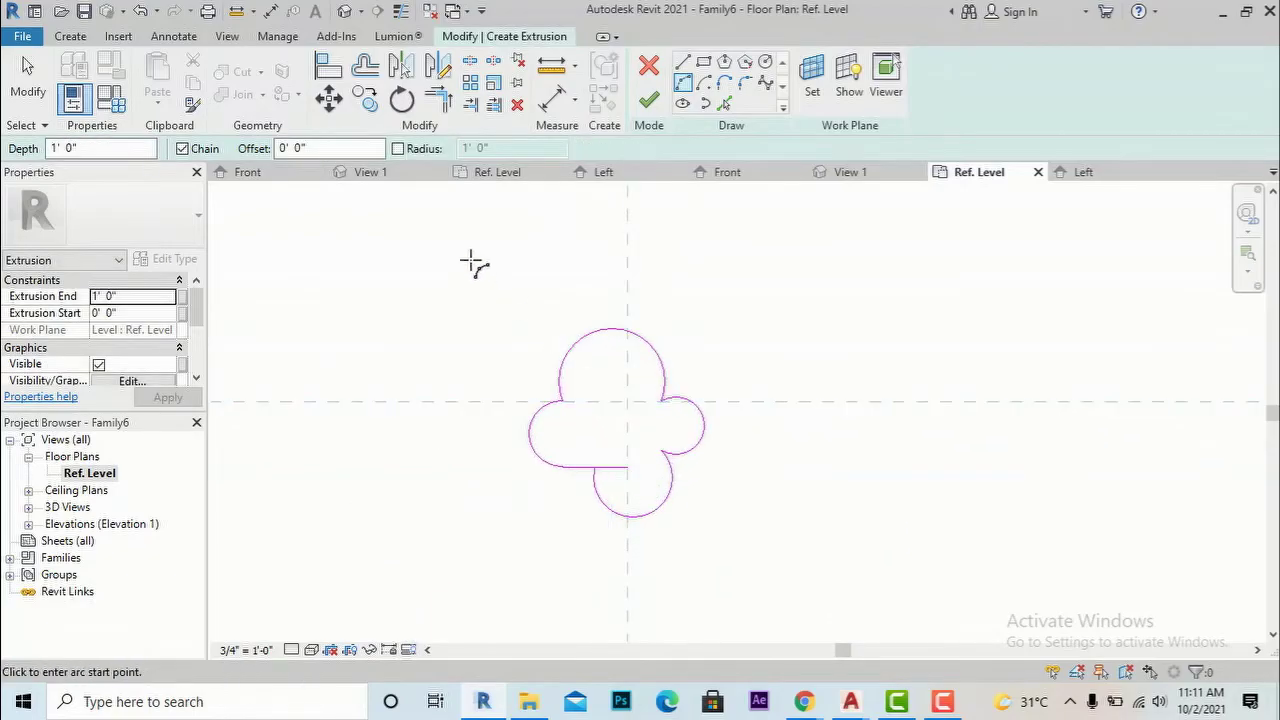
key("t")
key("r")
left_click(590, 481)
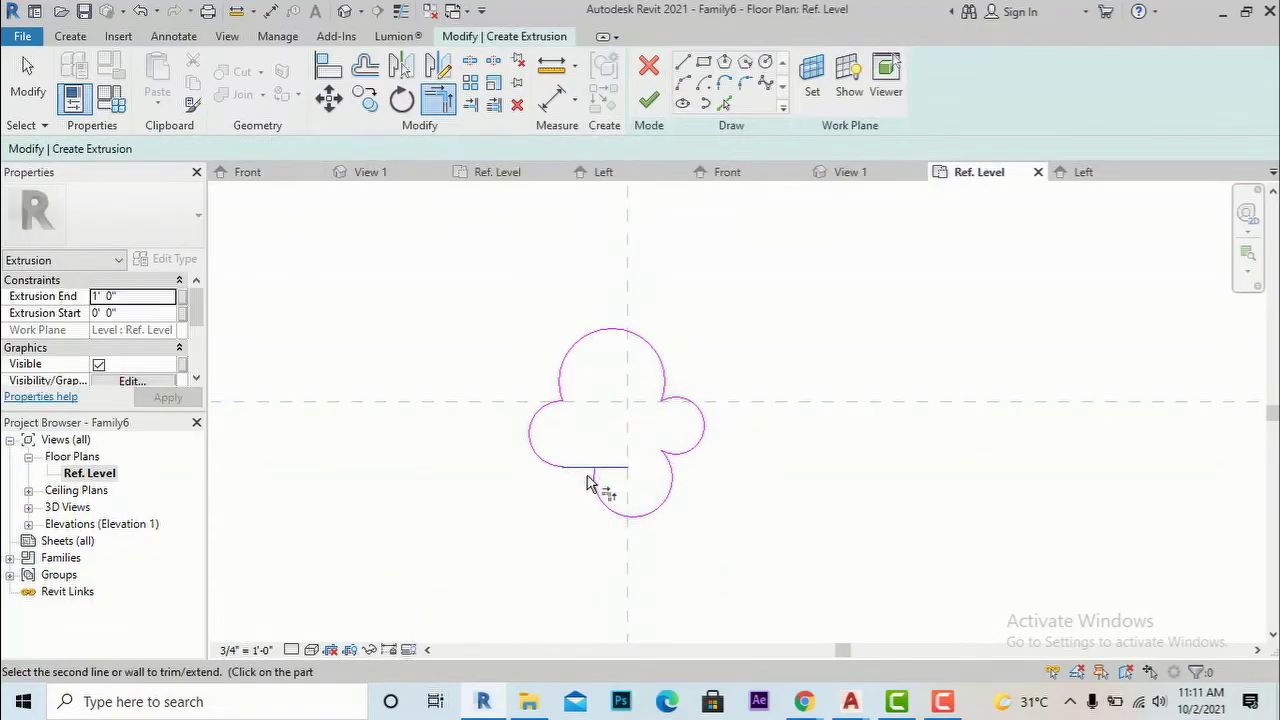
left_click(597, 489)
key("Escape")
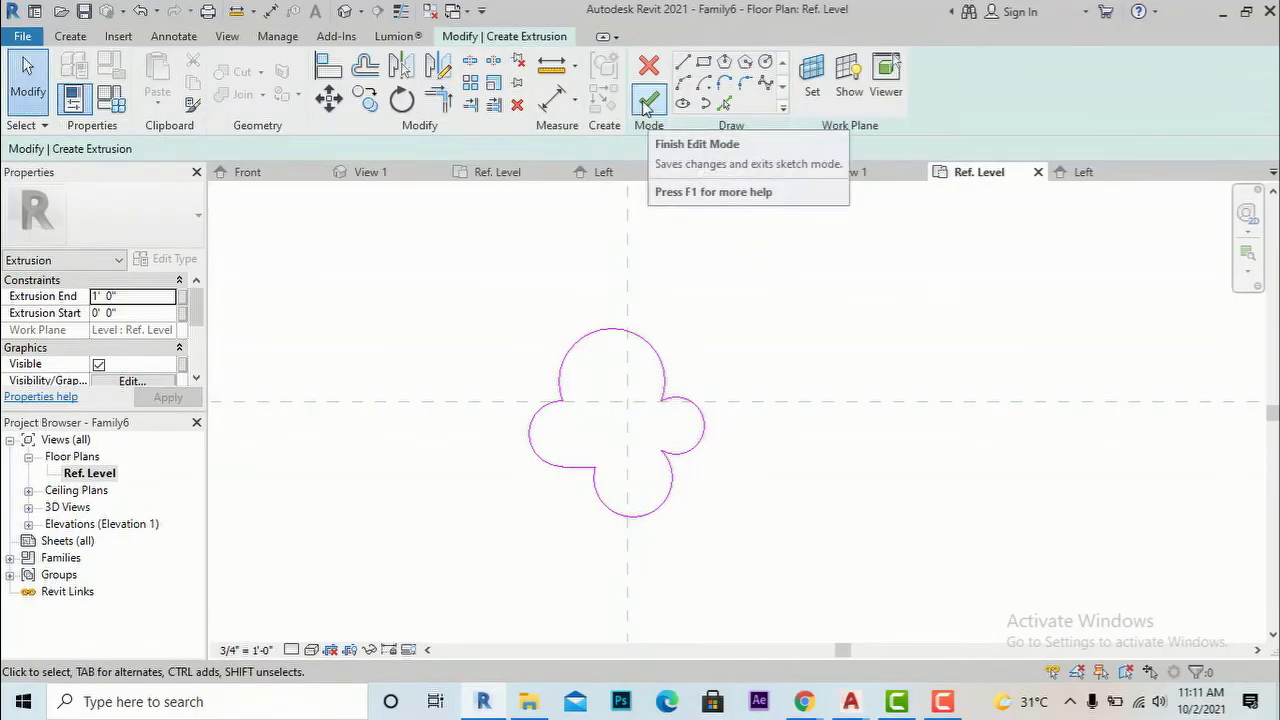
- Set the post extrusion's end to 3' 0" and apply it
left_click(149, 297)
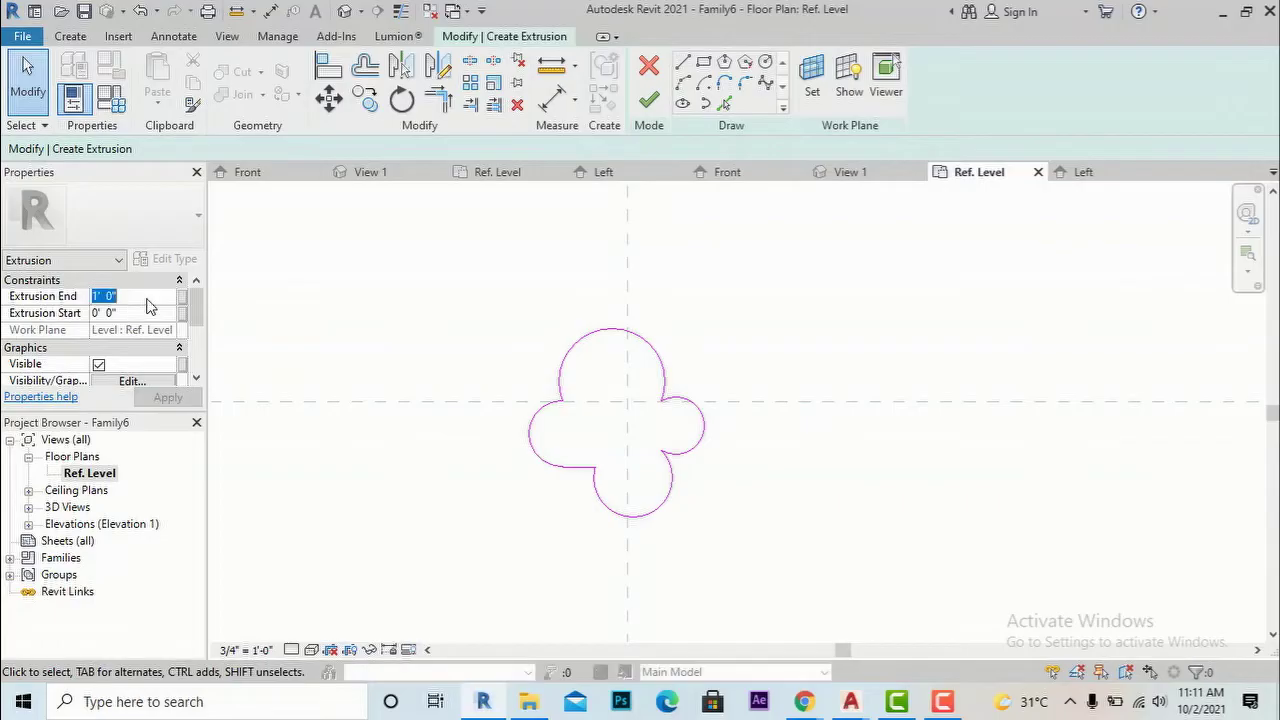
type("3")
left_click(168, 397)
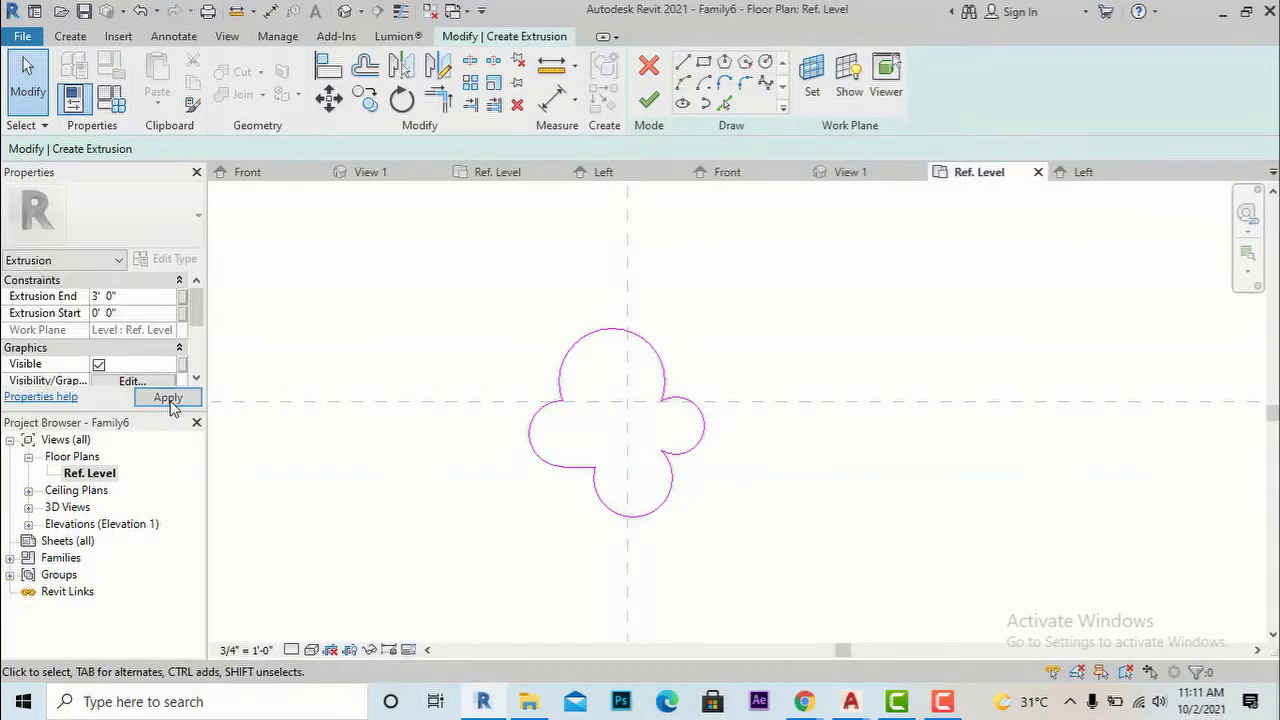
- Finish the post extrusion and save the family to the Desktop as "baluster 5"
left_click(649, 99)
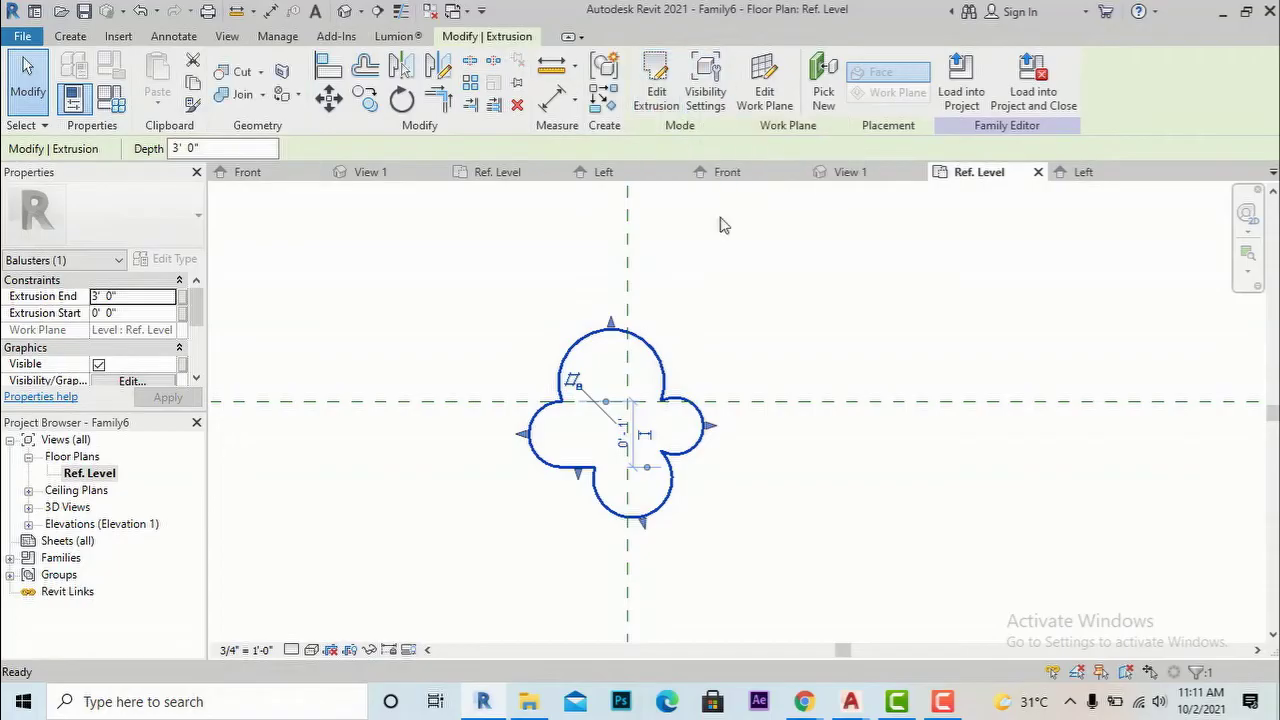
left_click(753, 291)
key("ctrl+s")
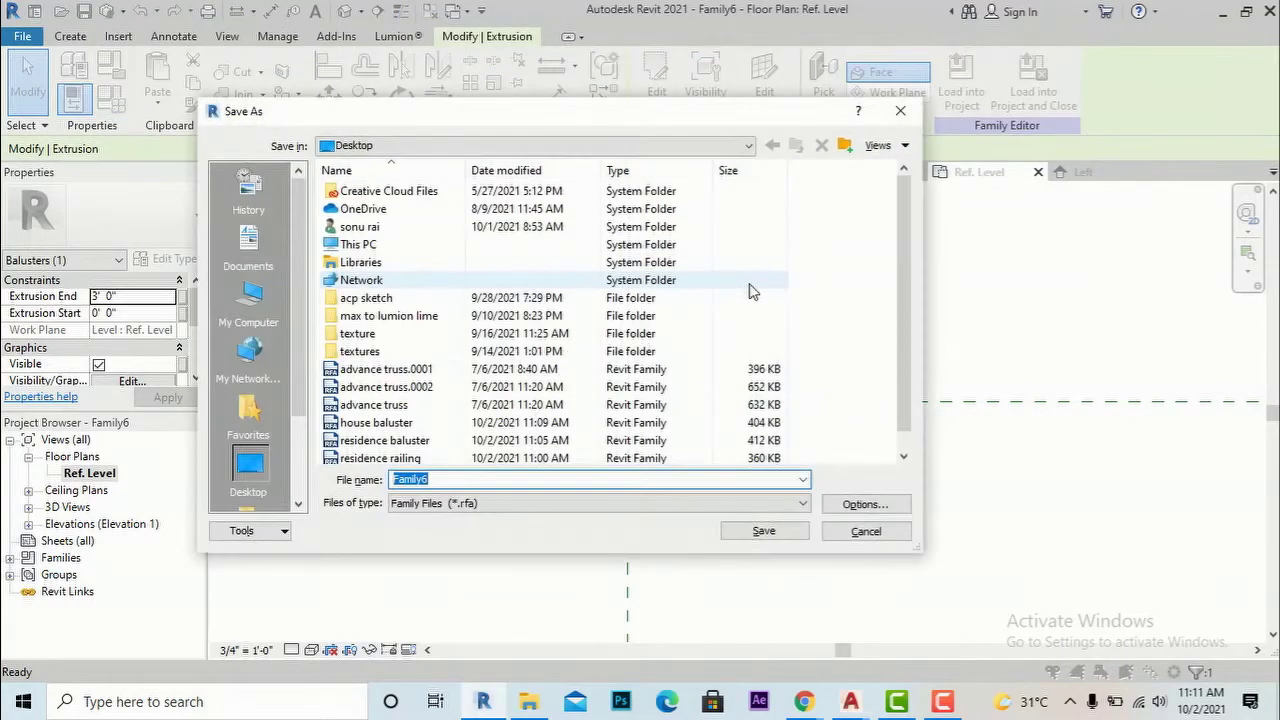
key("BackSpace")
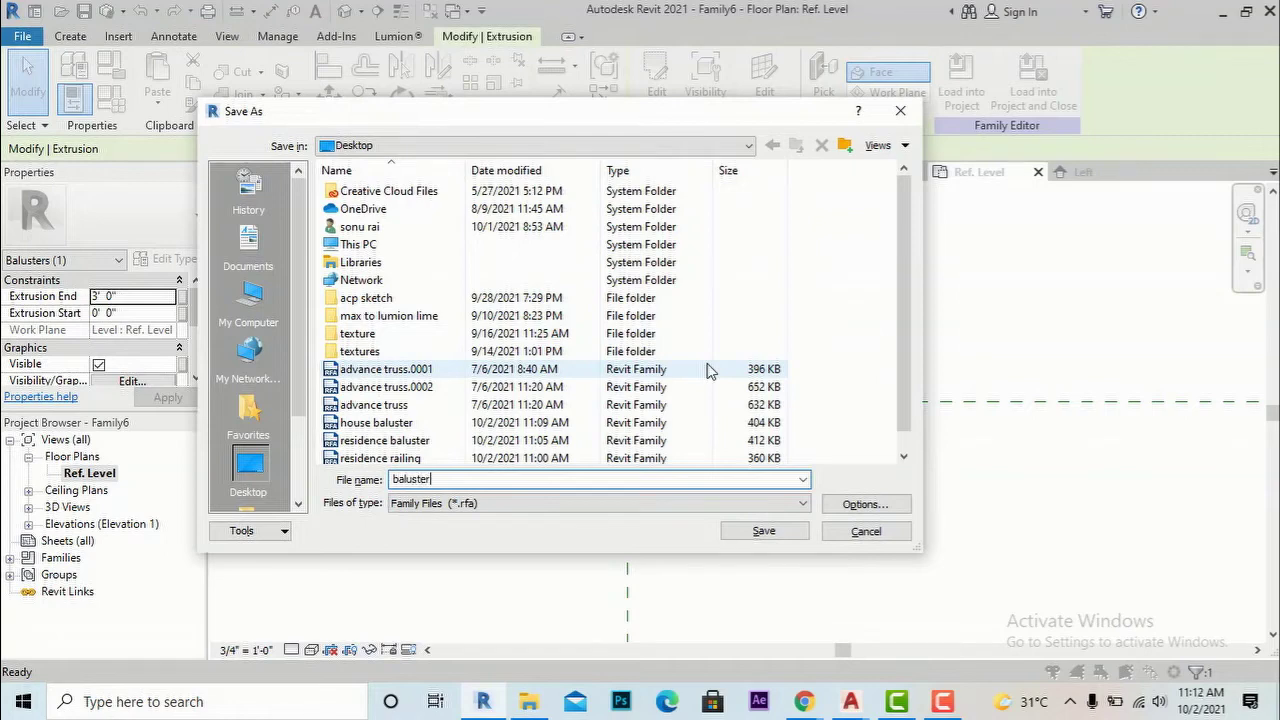
type("baluster 1")
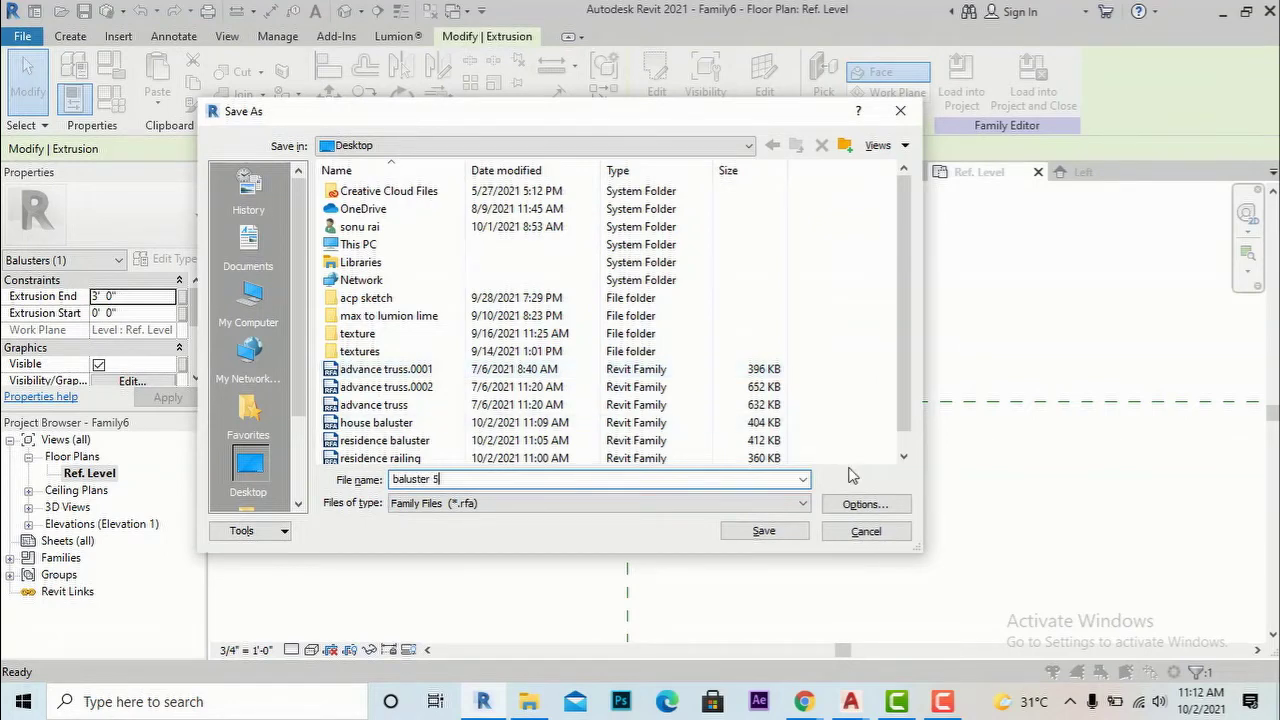
left_click(764, 531)
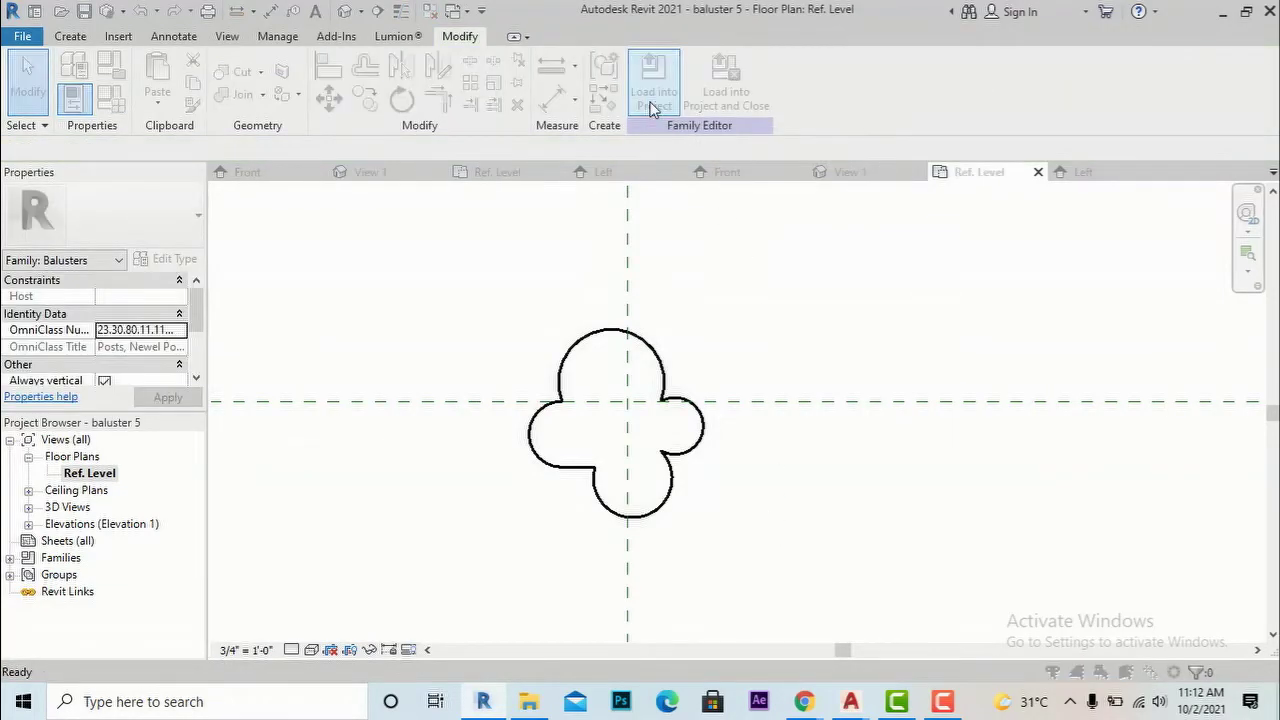
- Load the baluster family into Project2 and show the project's default 3D view
left_click(652, 108)
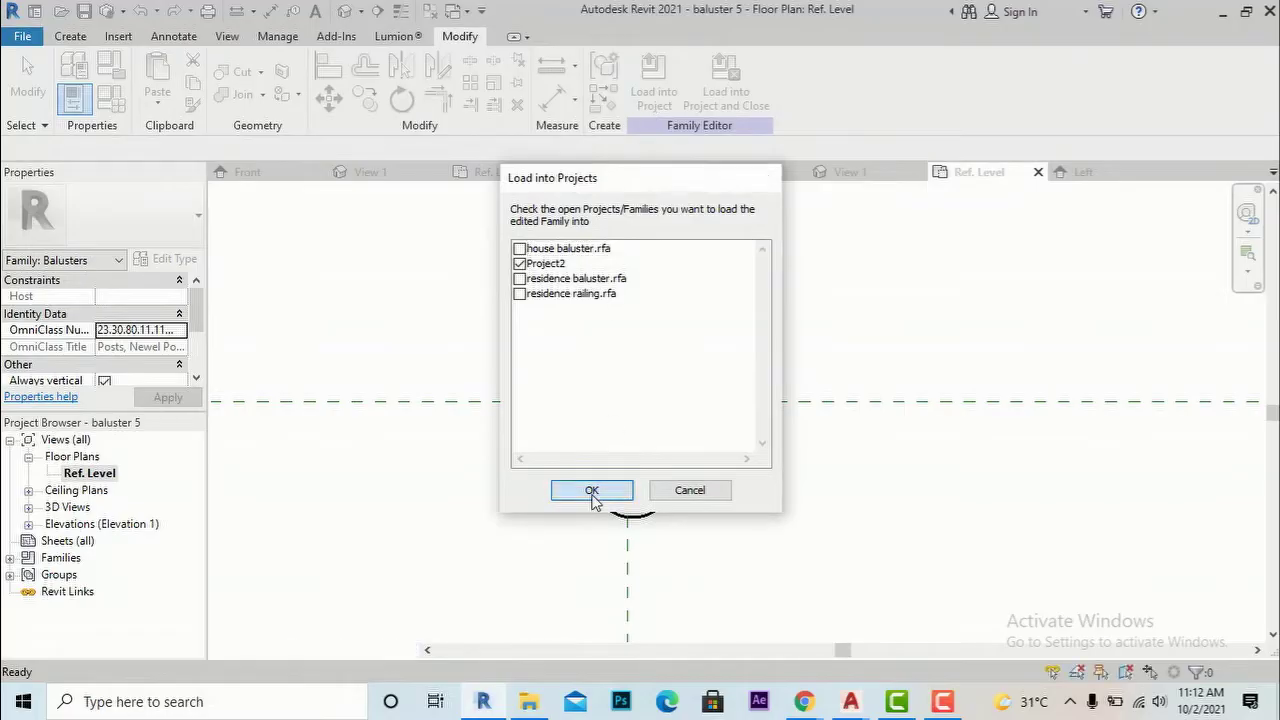
left_click(592, 491)
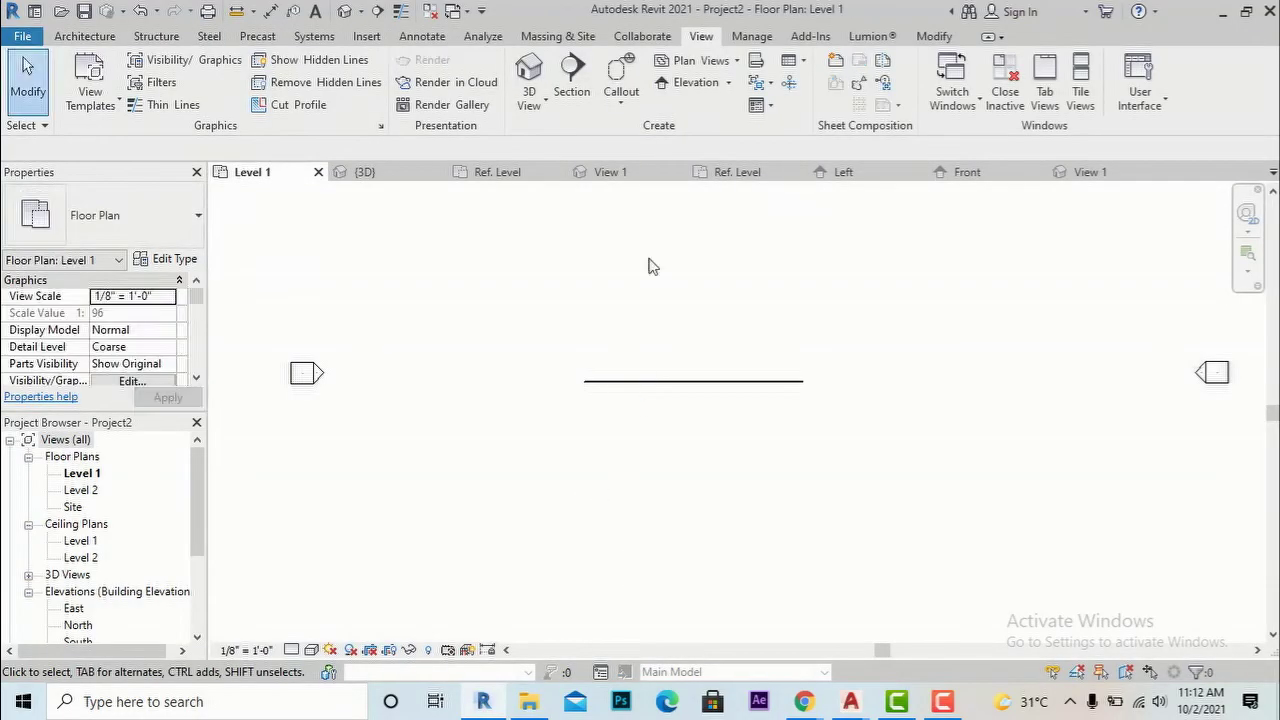
left_click(529, 72)
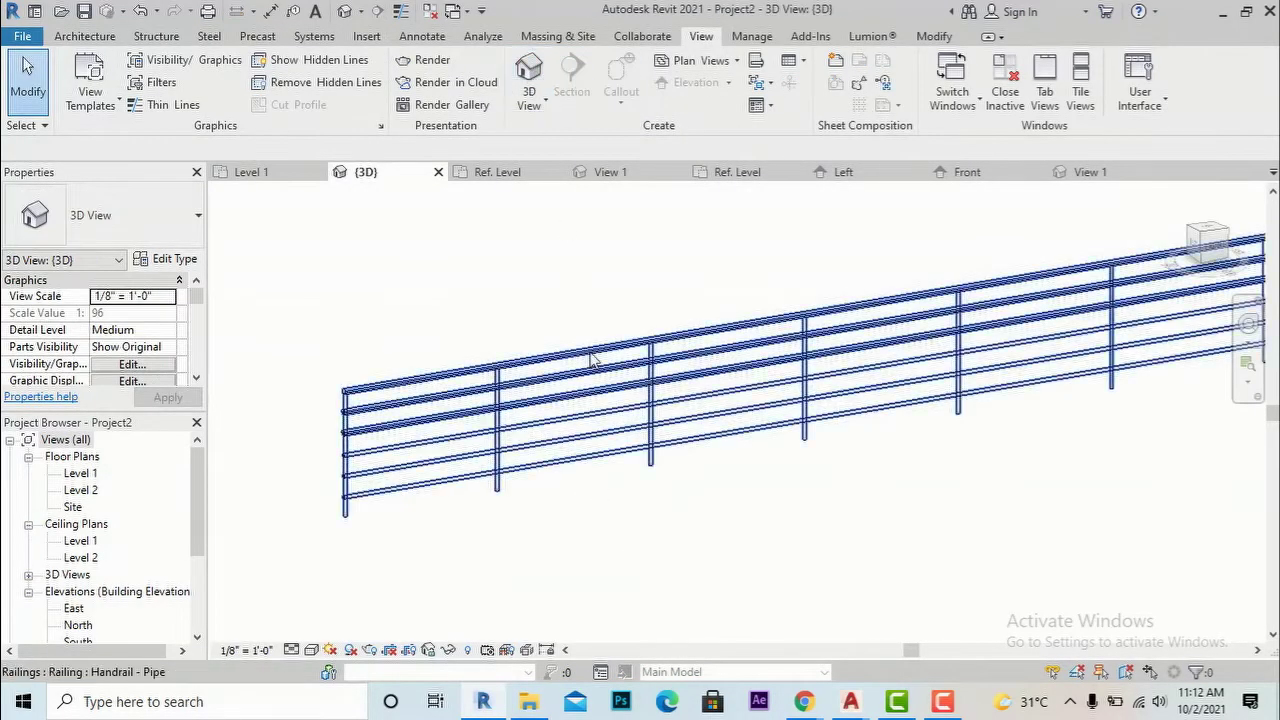
- Set the regular baluster family in the pipe railing's baluster placement to "baluster 5 : baluster 5" and apply it to the type
left_click(514, 362)
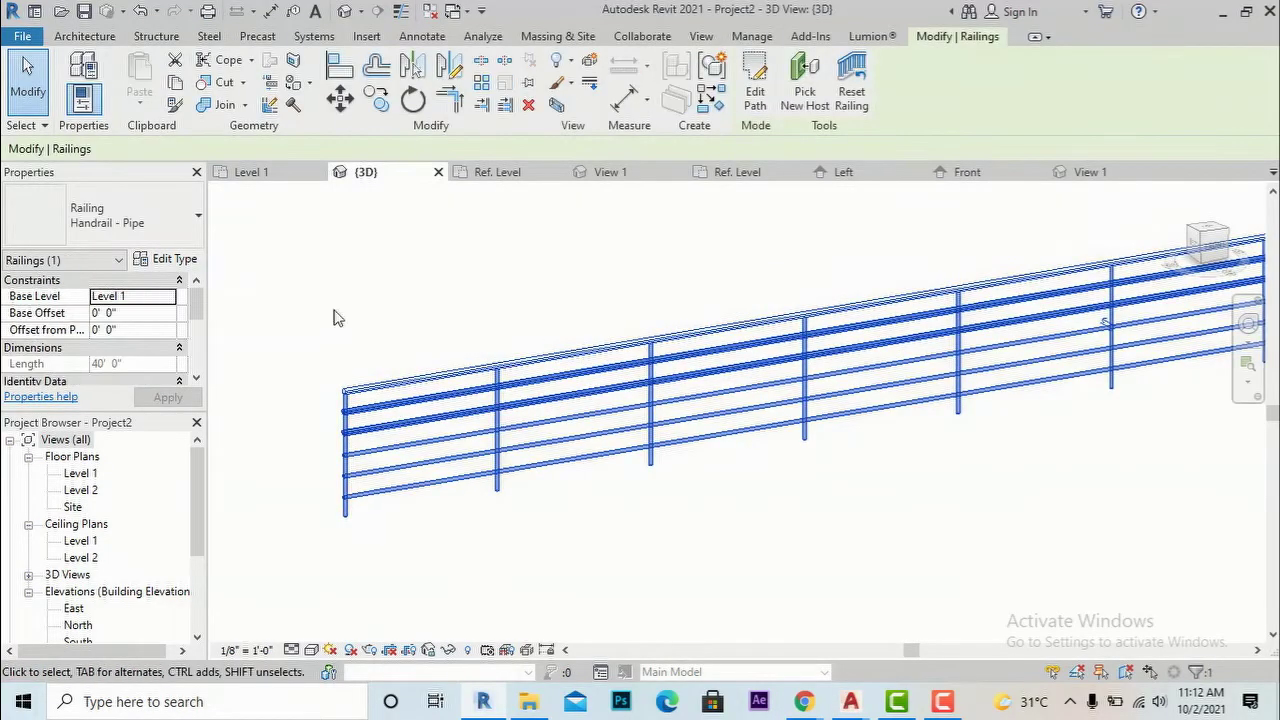
left_click(176, 261)
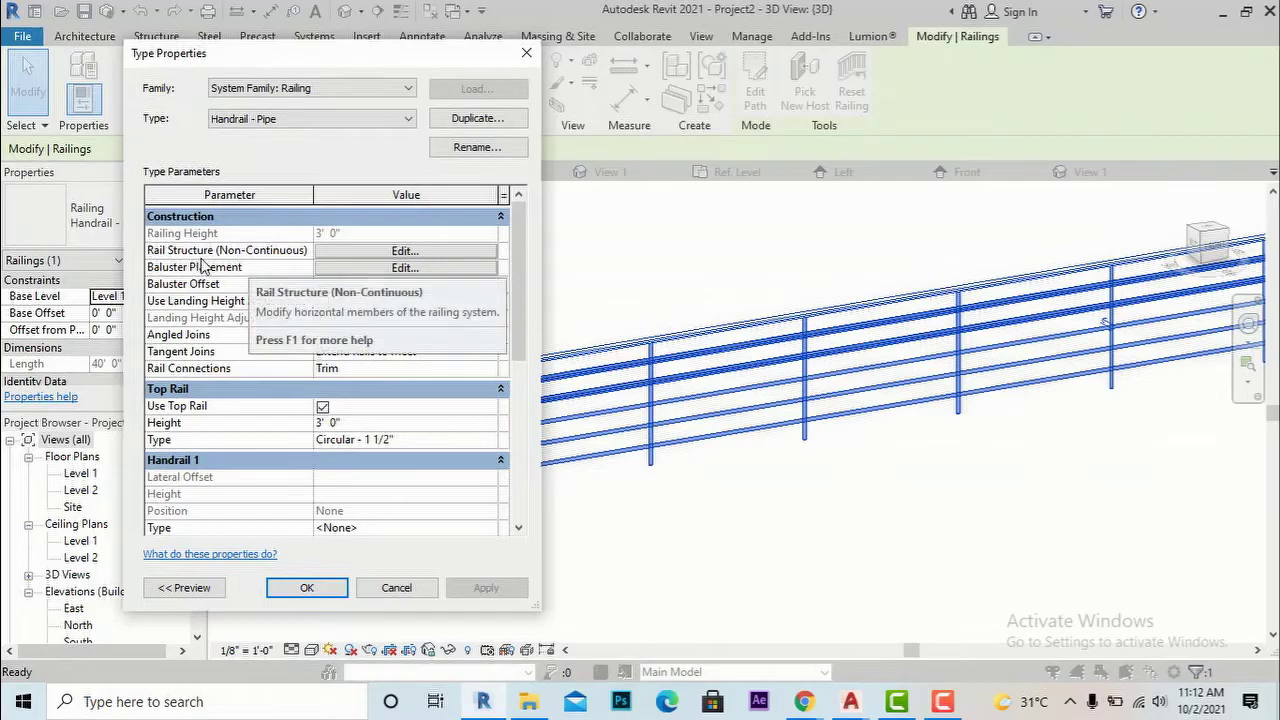
left_click(346, 270)
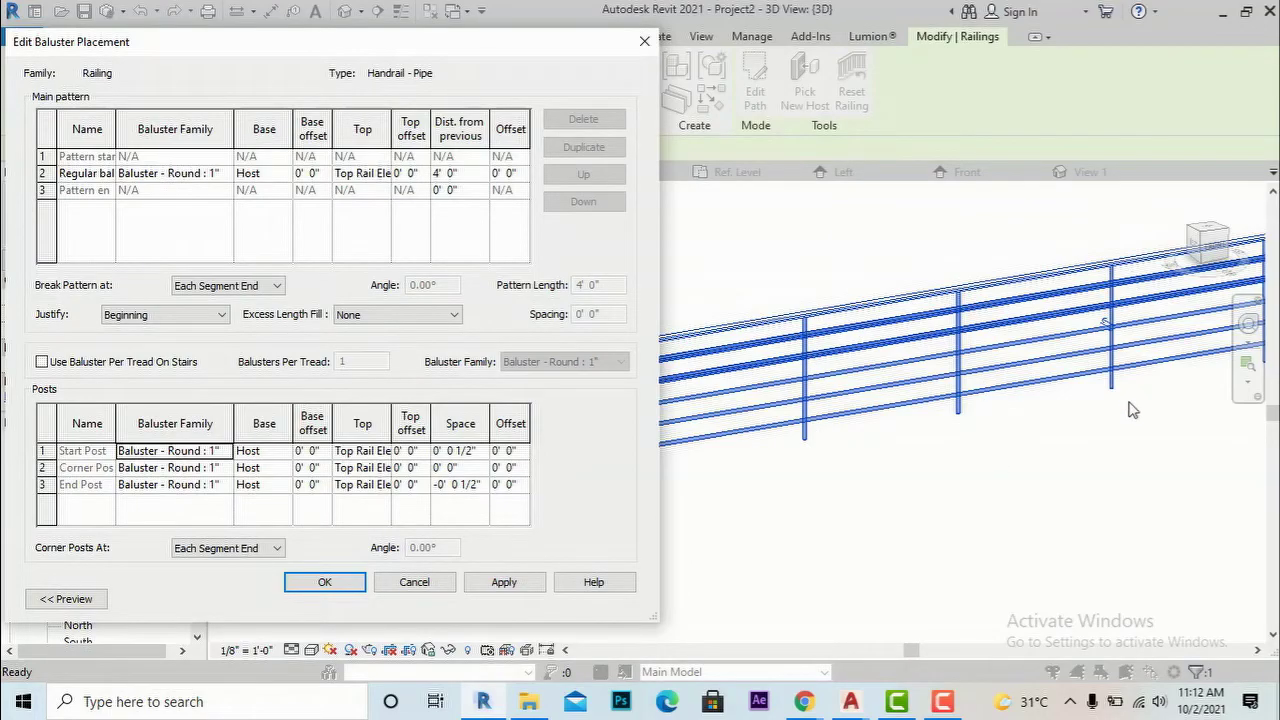
left_click(227, 176)
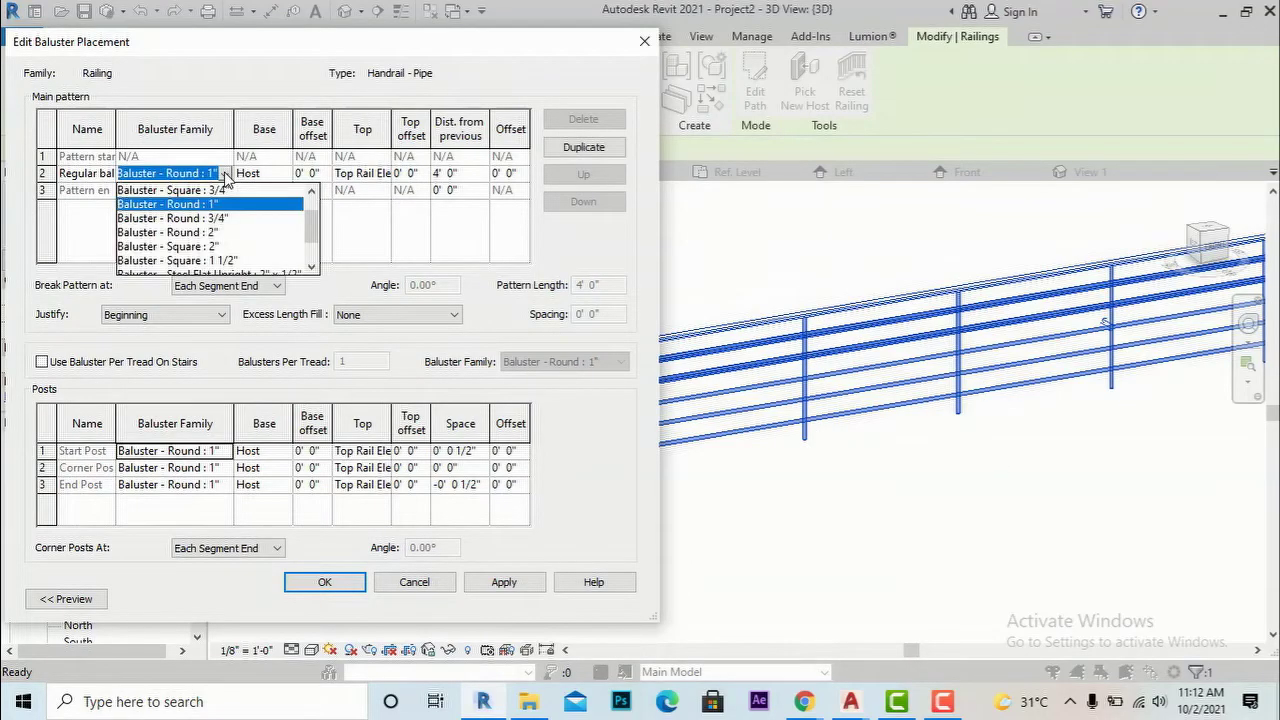
scroll(213, 235, "down", 1)
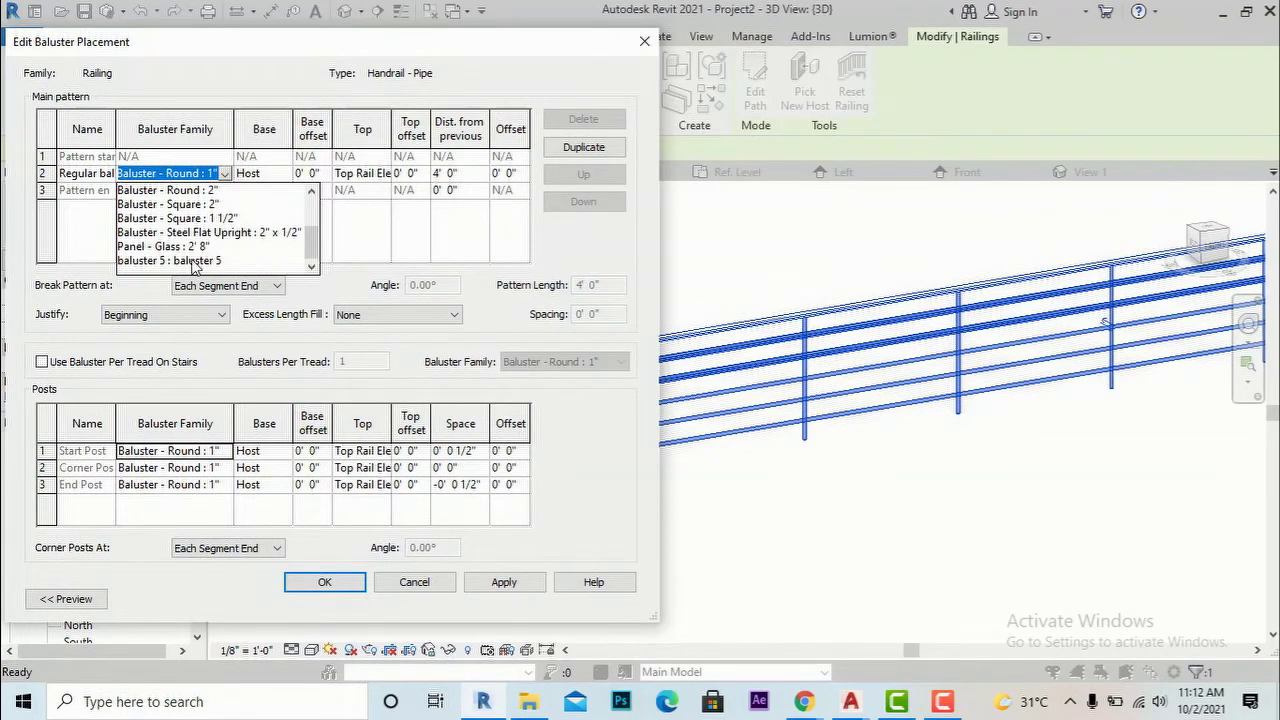
left_click(196, 261)
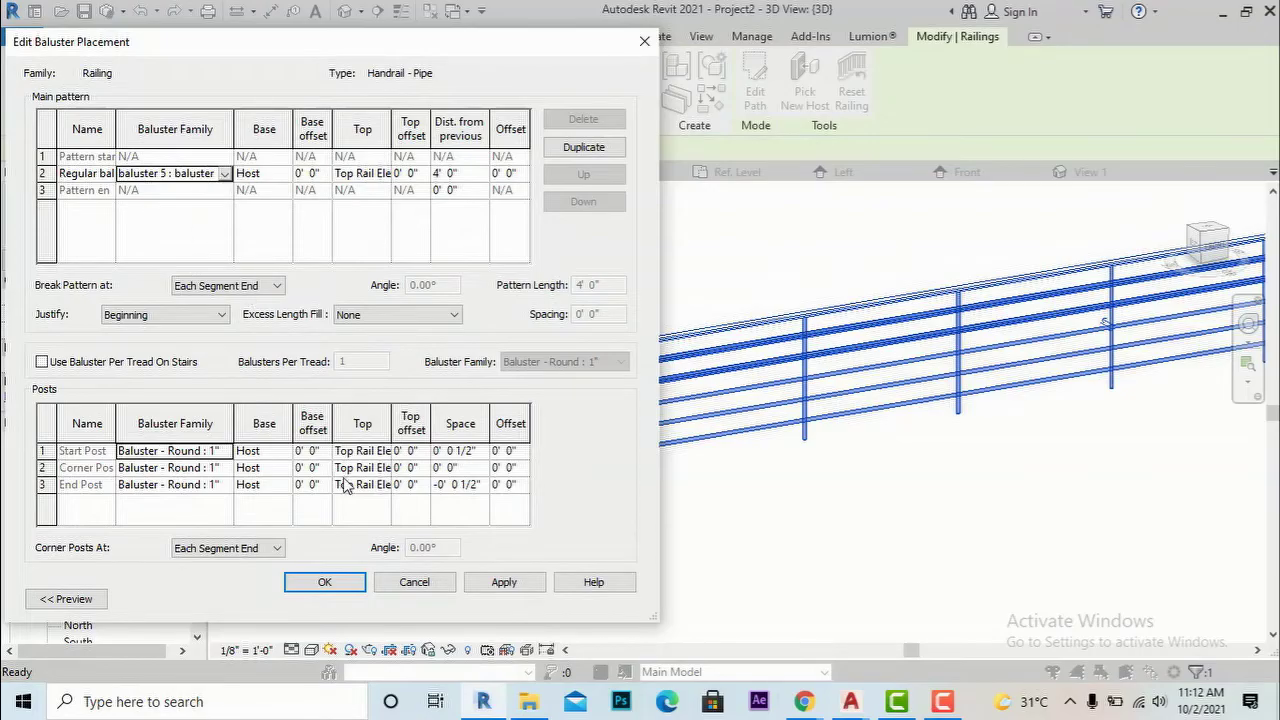
left_click(506, 583)
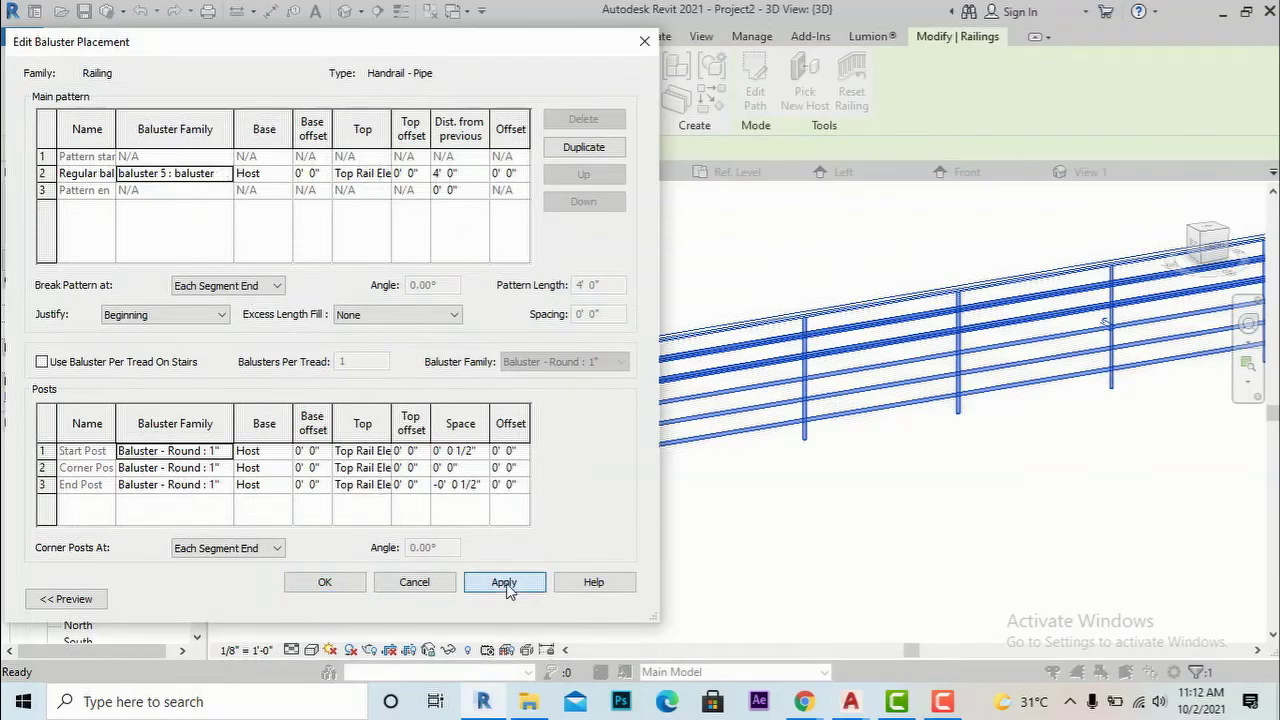
left_click(322, 583)
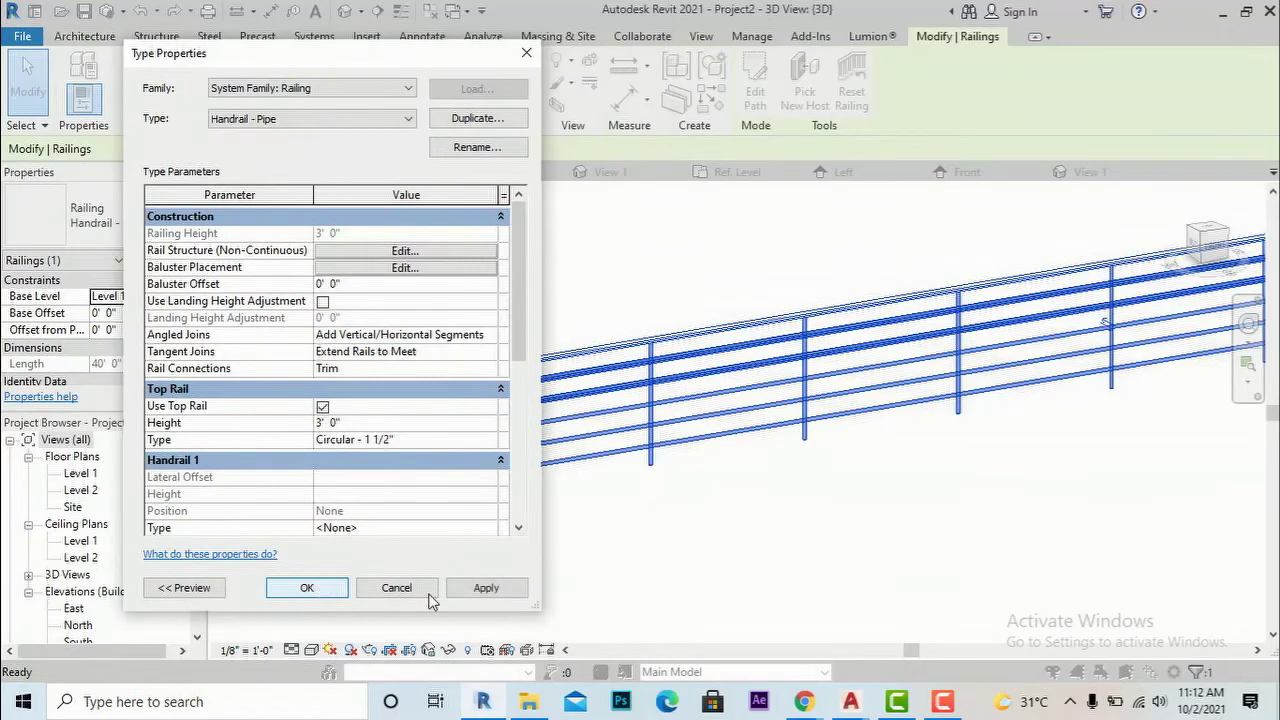
left_click(487, 590)
left_click(336, 592)
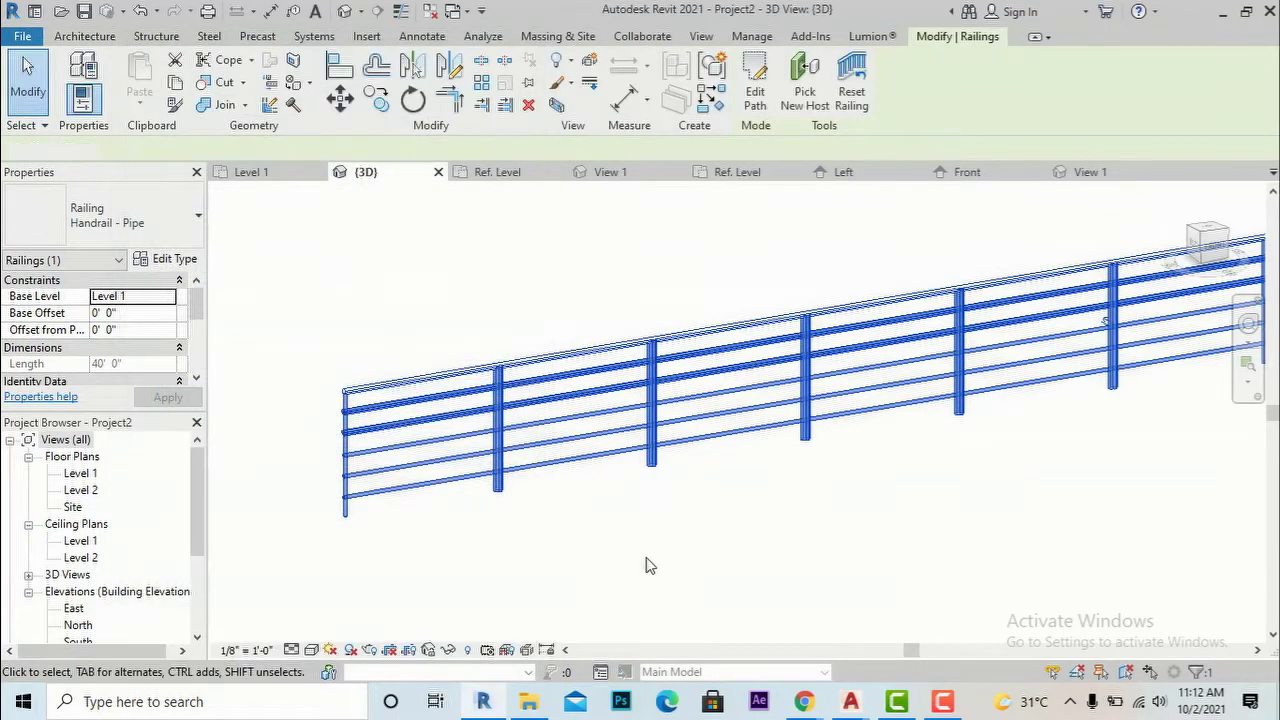
- Examine the replaced balusters along the railing up close and from a turned 3D angle
left_click(649, 563)
scroll(505, 496, "up", 3)
scroll(505, 496, "up", 3)
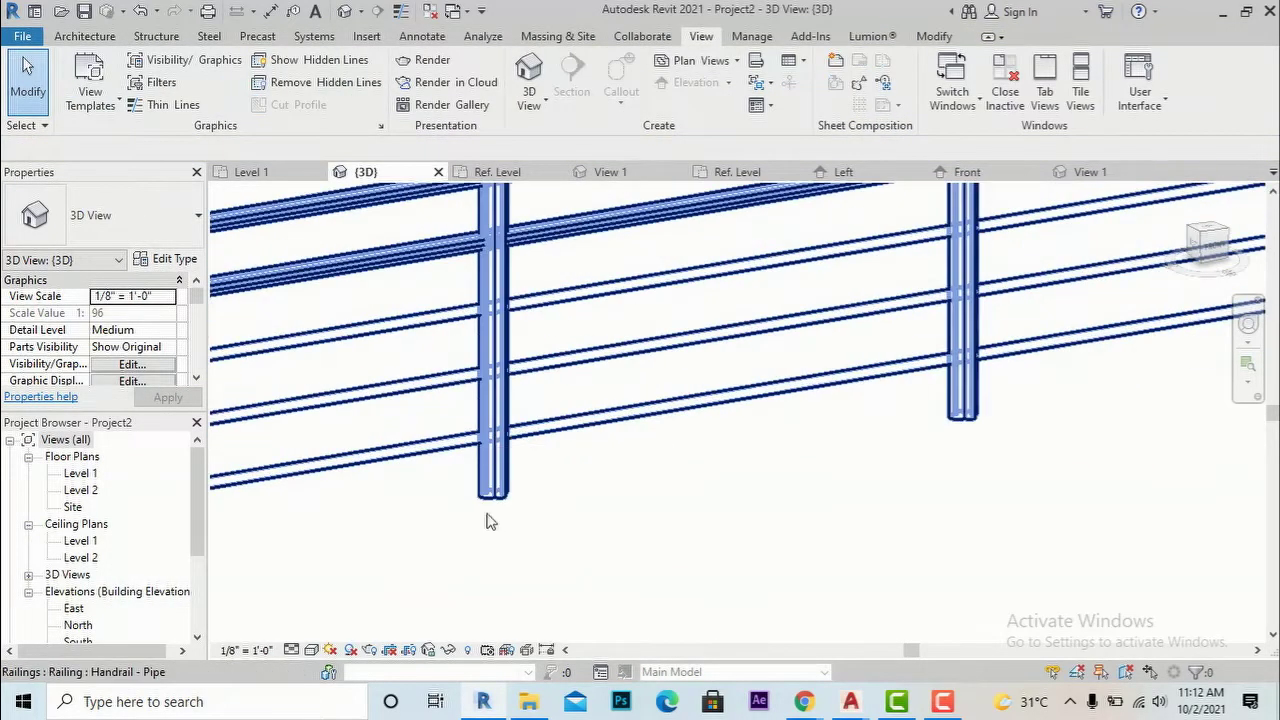
scroll(487, 527, "down", 3)
scroll(487, 527, "down", 2)
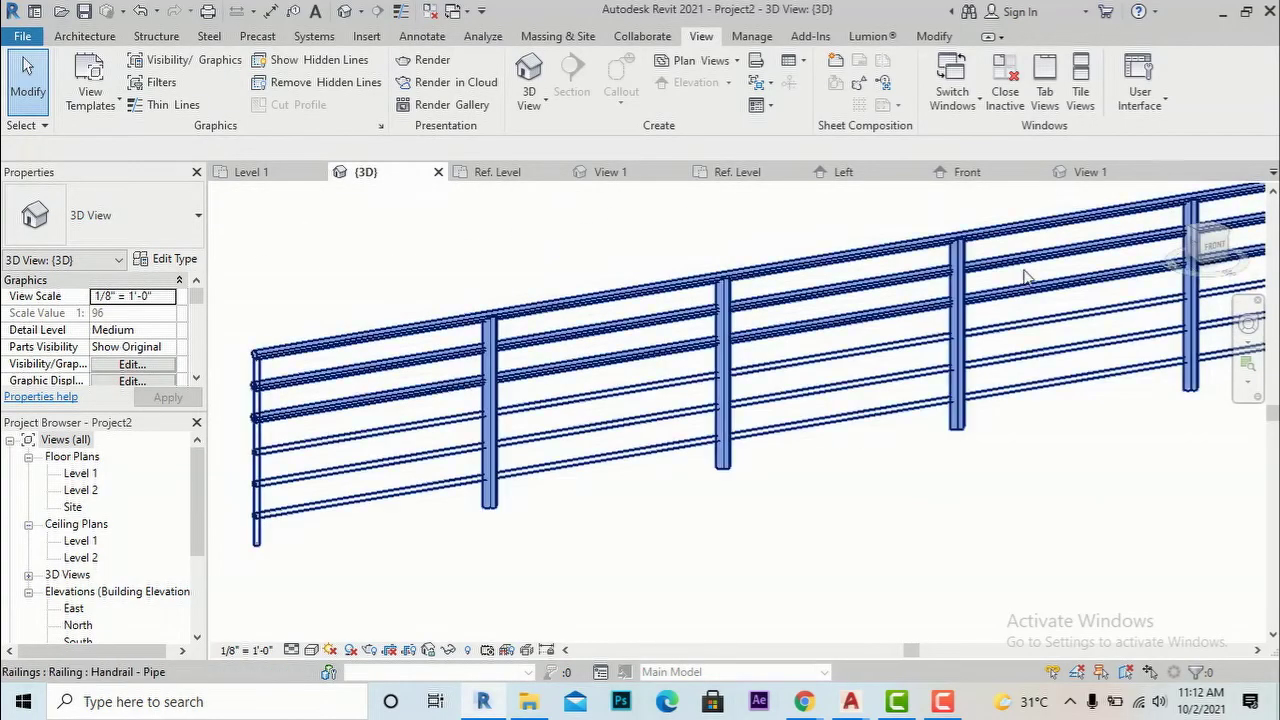
left_click(1213, 248)
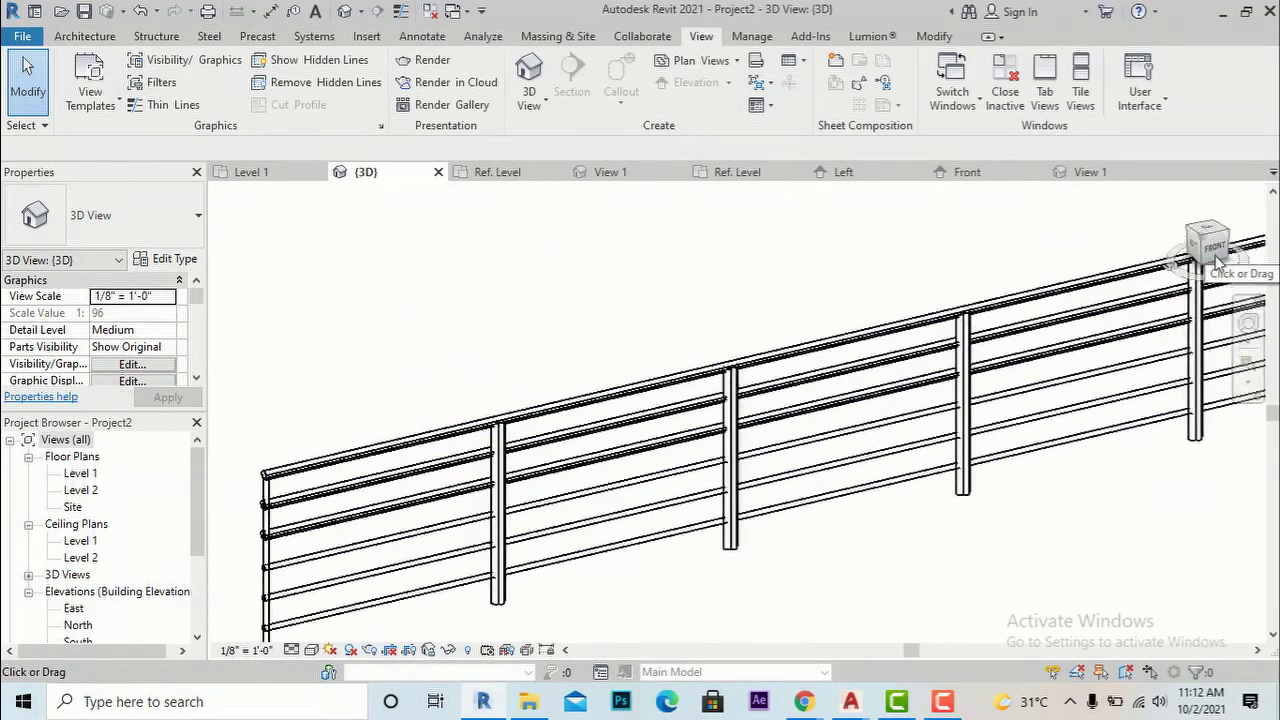
scroll(594, 574, "down", 1)
scroll(586, 554, "up", 3)
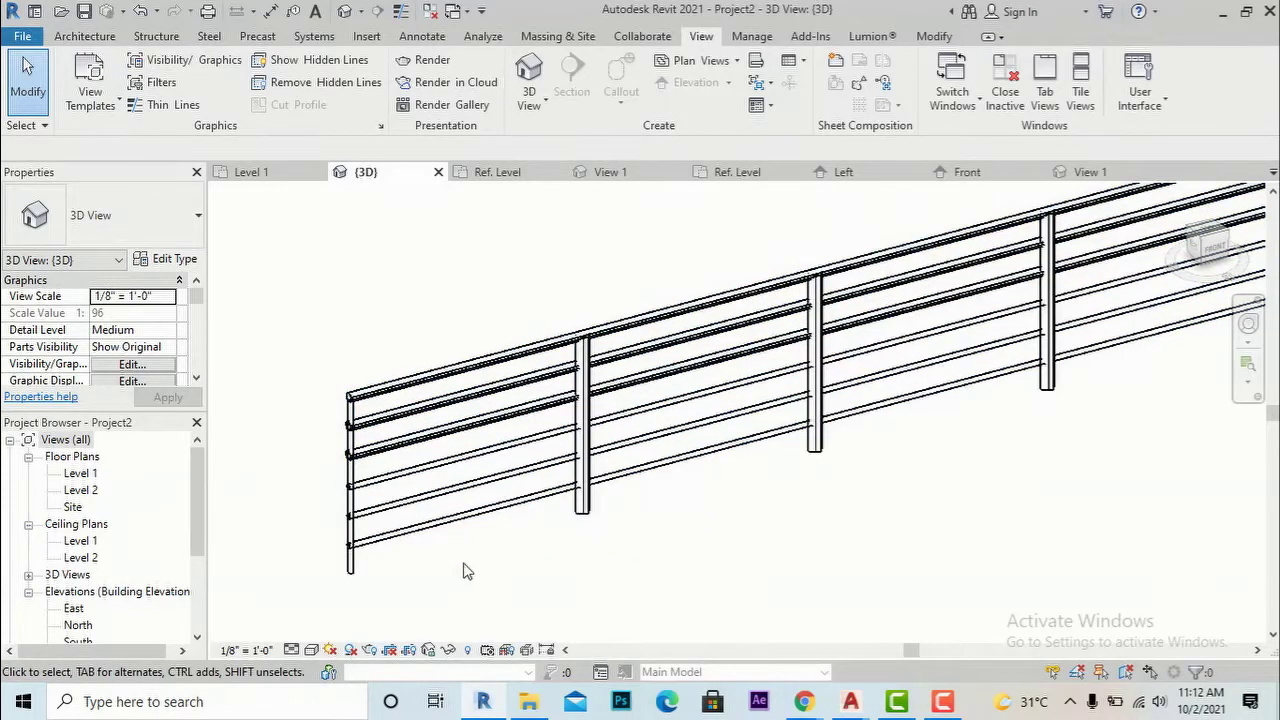
- Set the start post family in the railing's baluster placement to "baluster 5 : baluster 5" and apply it to the type
left_click(352, 578)
left_click(160, 259)
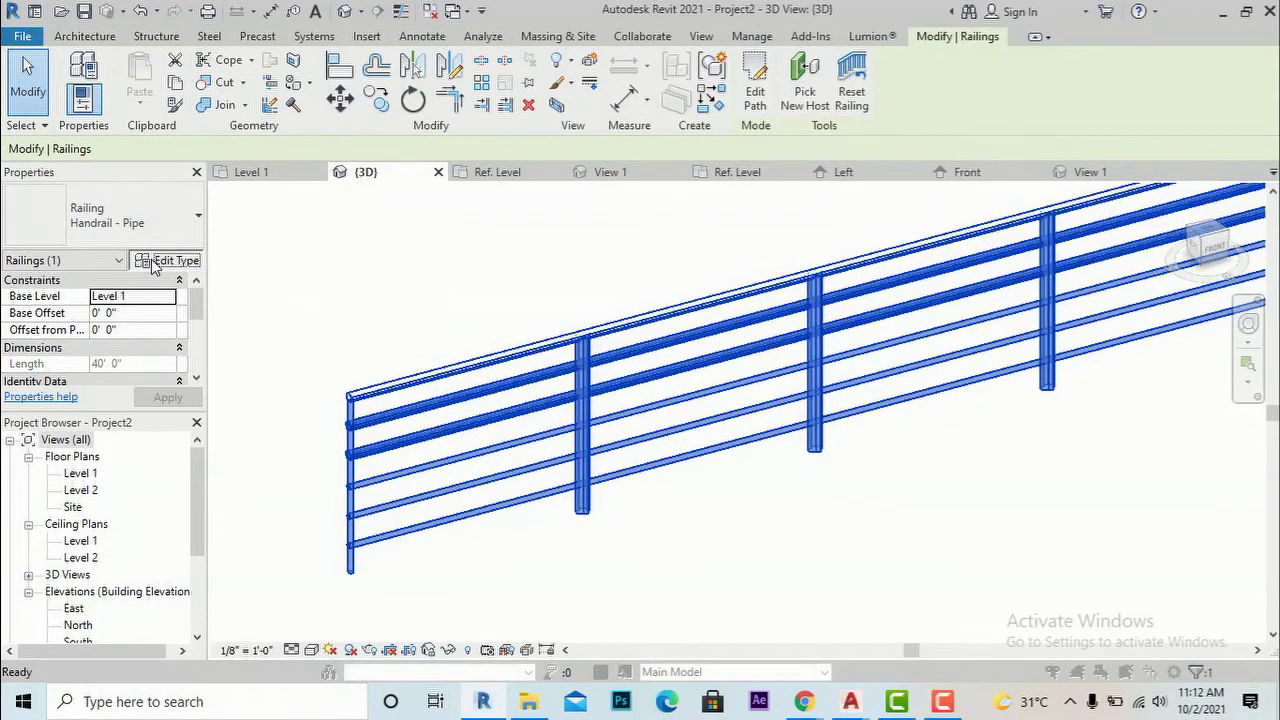
left_click(345, 267)
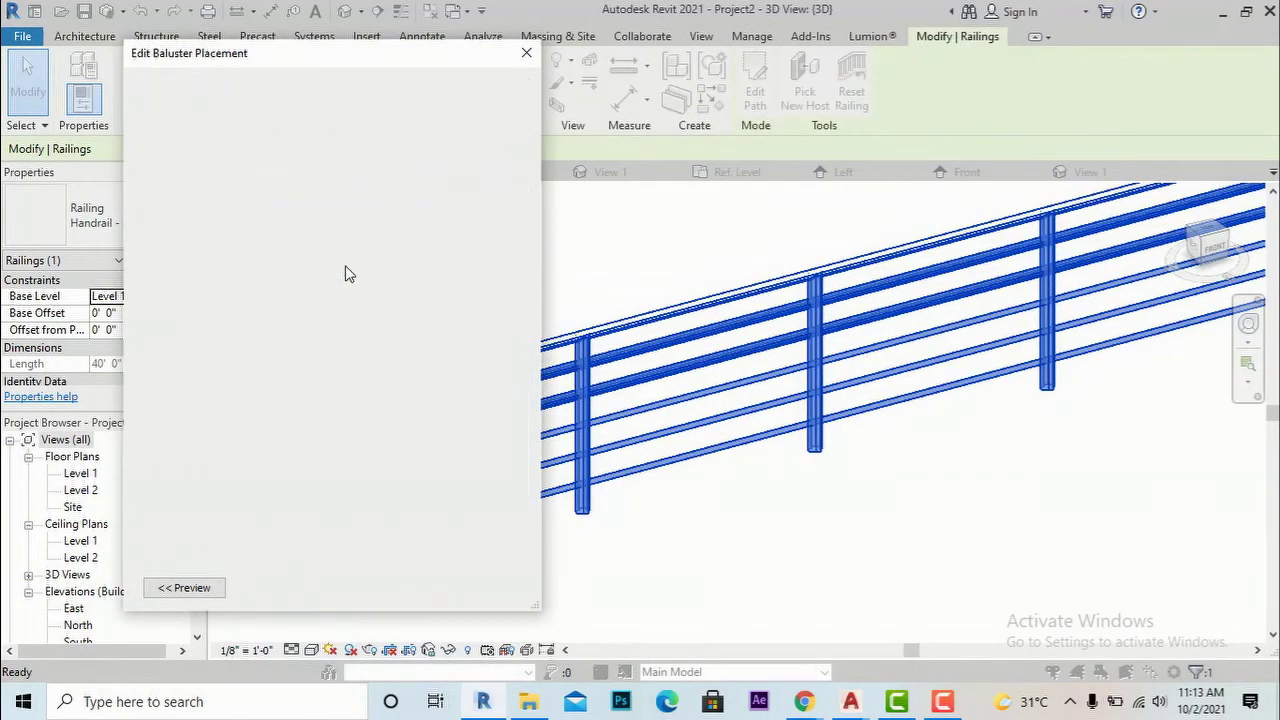
left_click(221, 456)
left_click(225, 452)
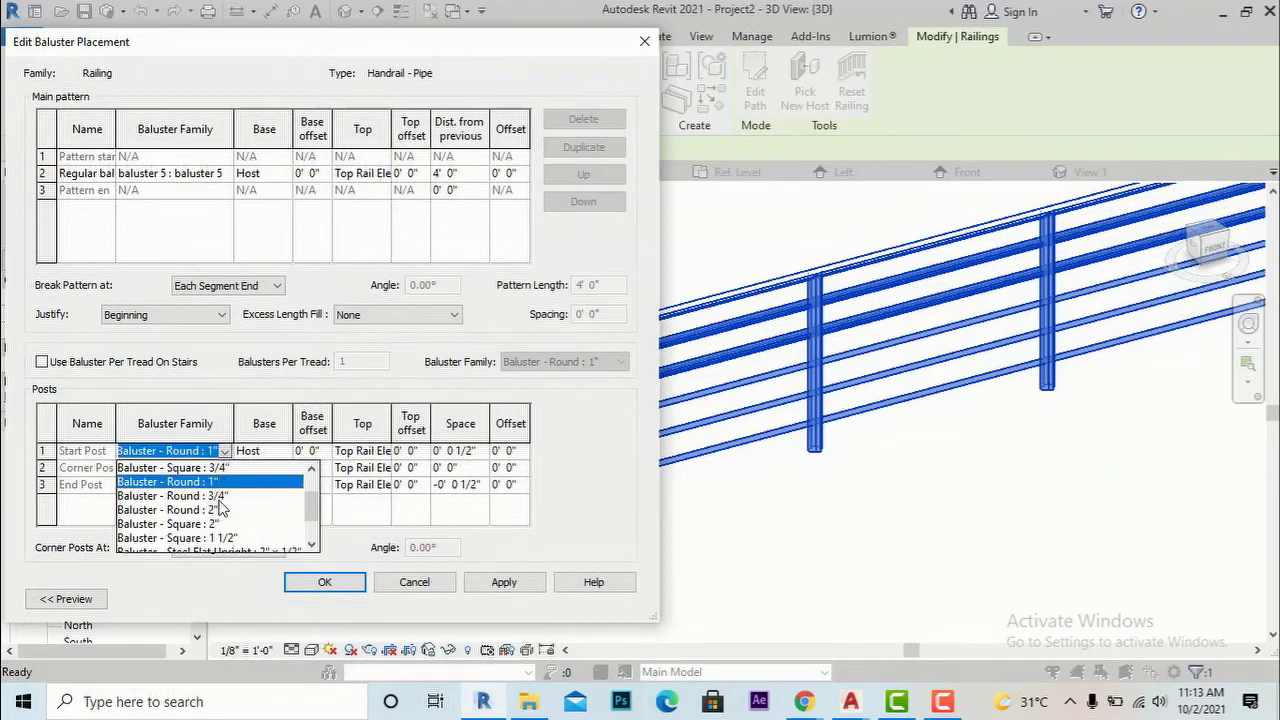
scroll(221, 509, "down", 1)
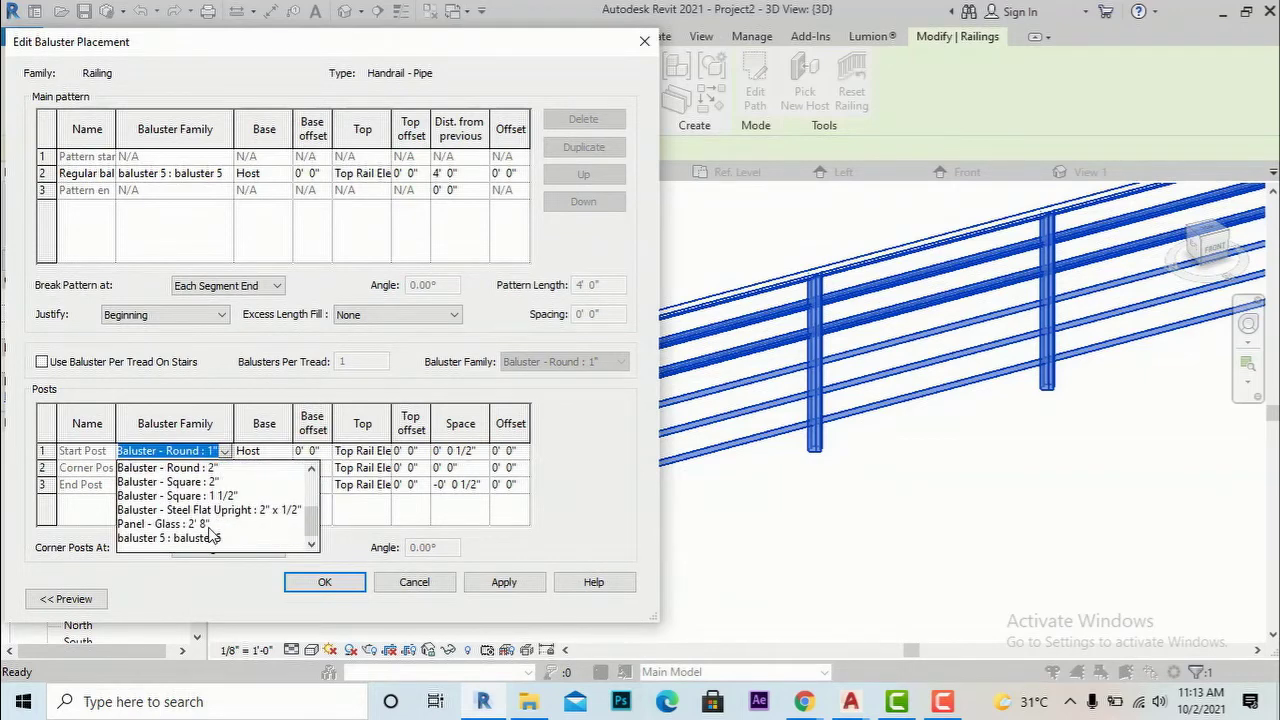
left_click(210, 539)
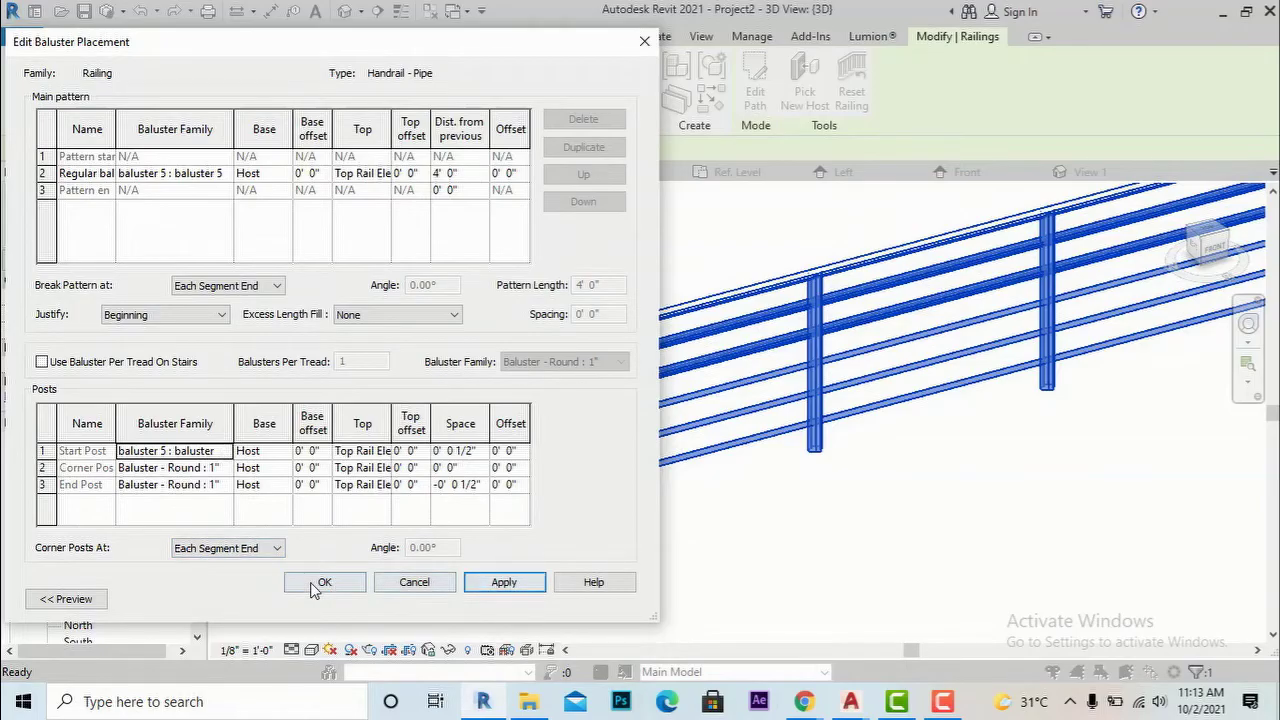
left_click(313, 589)
left_click(476, 587)
left_click(307, 589)
left_click(443, 580)
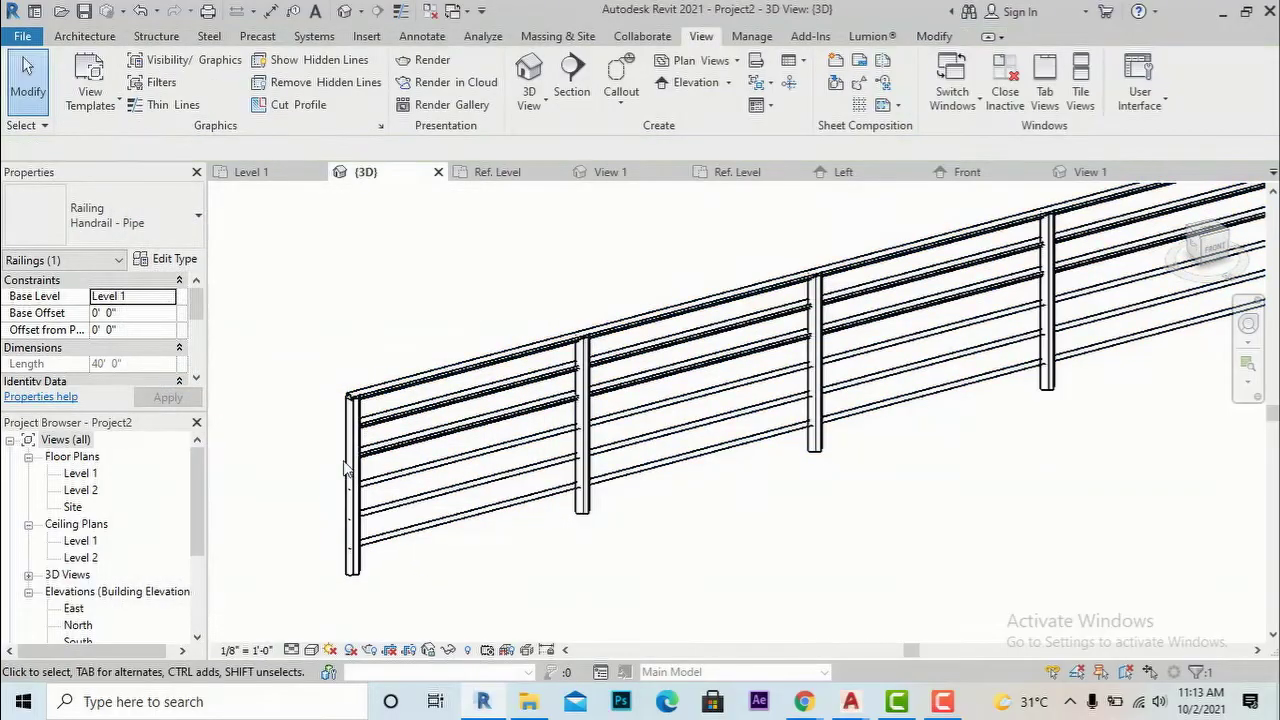
- Examine the start post, the end post and the full run of balusters along the railing
scroll(321, 521, "down", 2)
scroll(1040, 328, "up", 4)
scroll(985, 308, "down", 2)
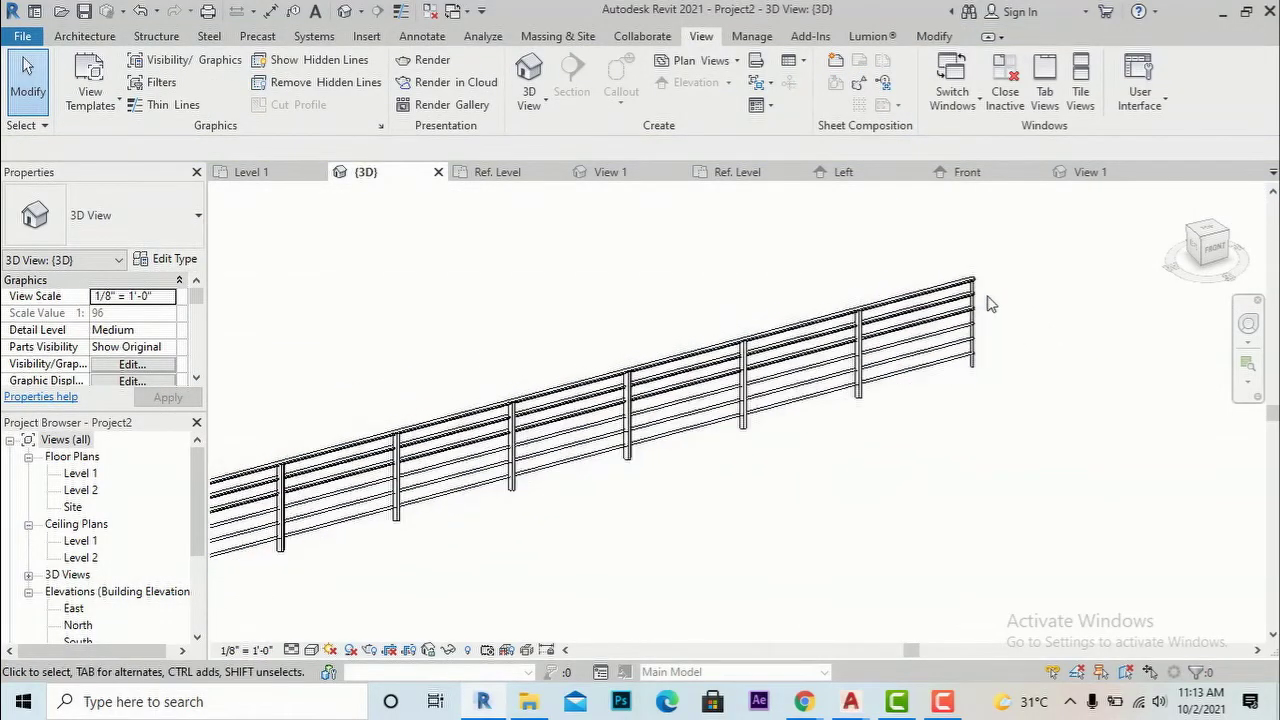
scroll(988, 304, "down", 2)
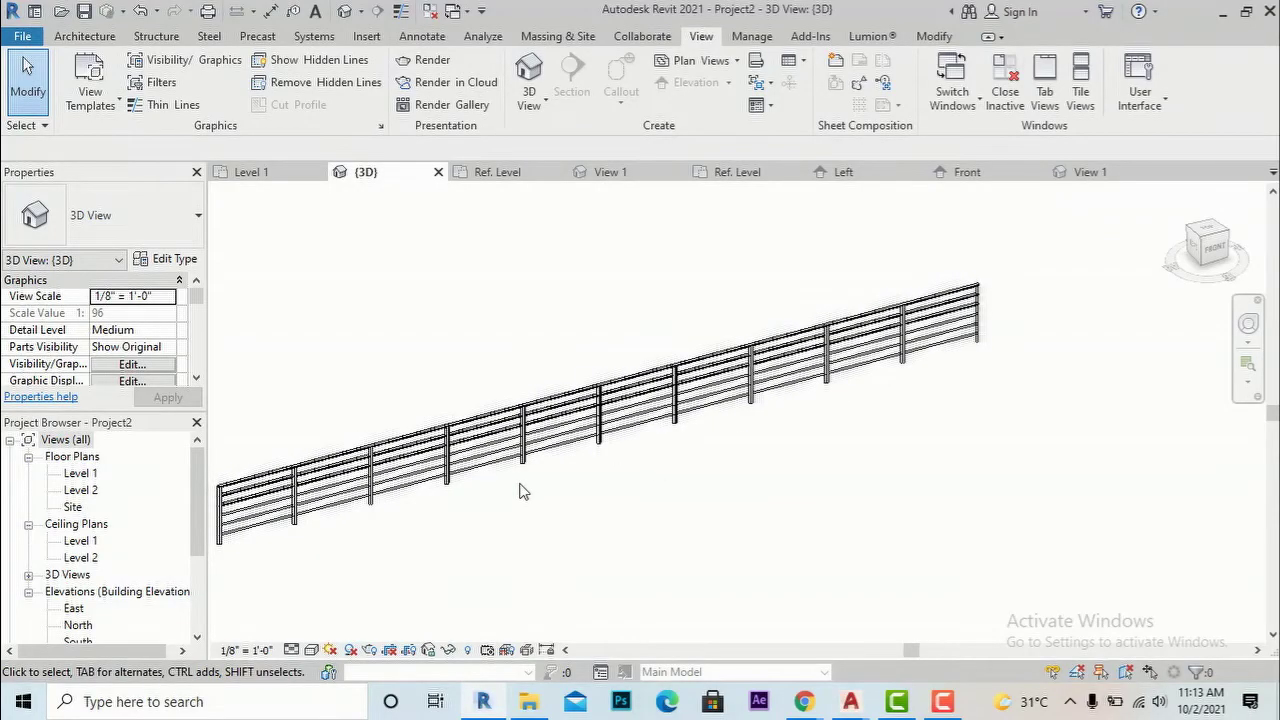
scroll(520, 490, "up", 2)
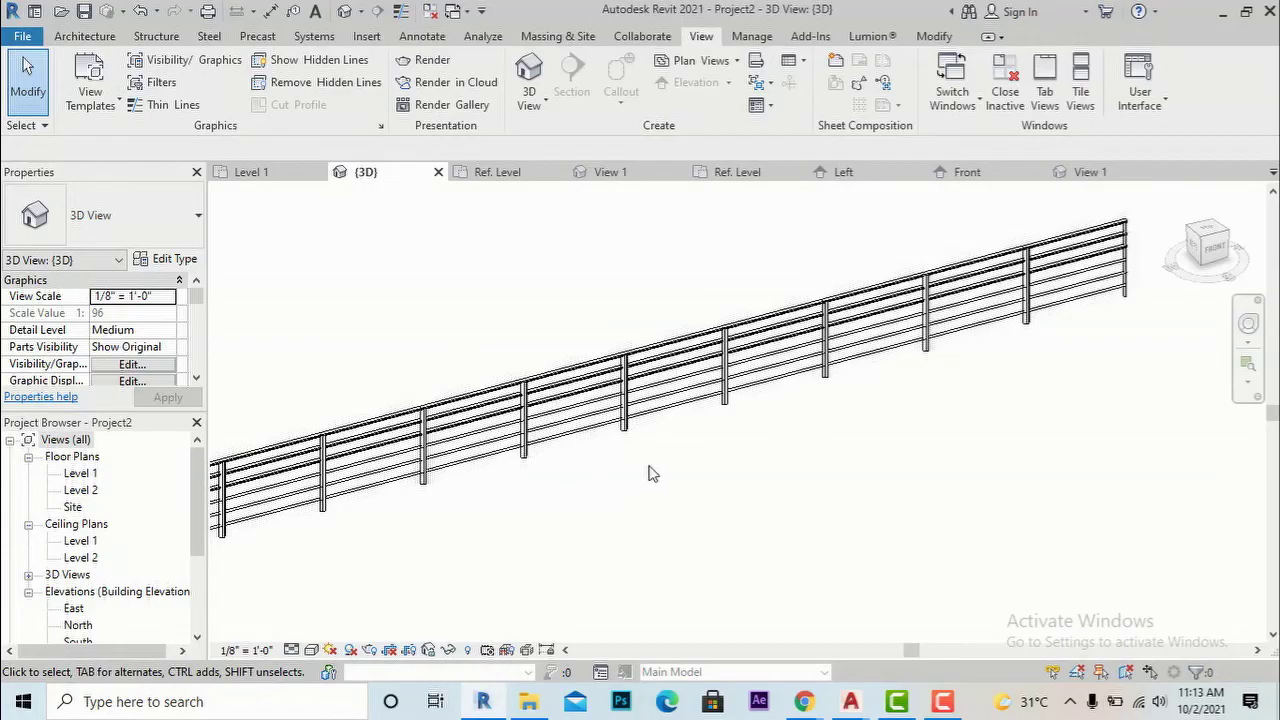
scroll(778, 461, "down", 1)
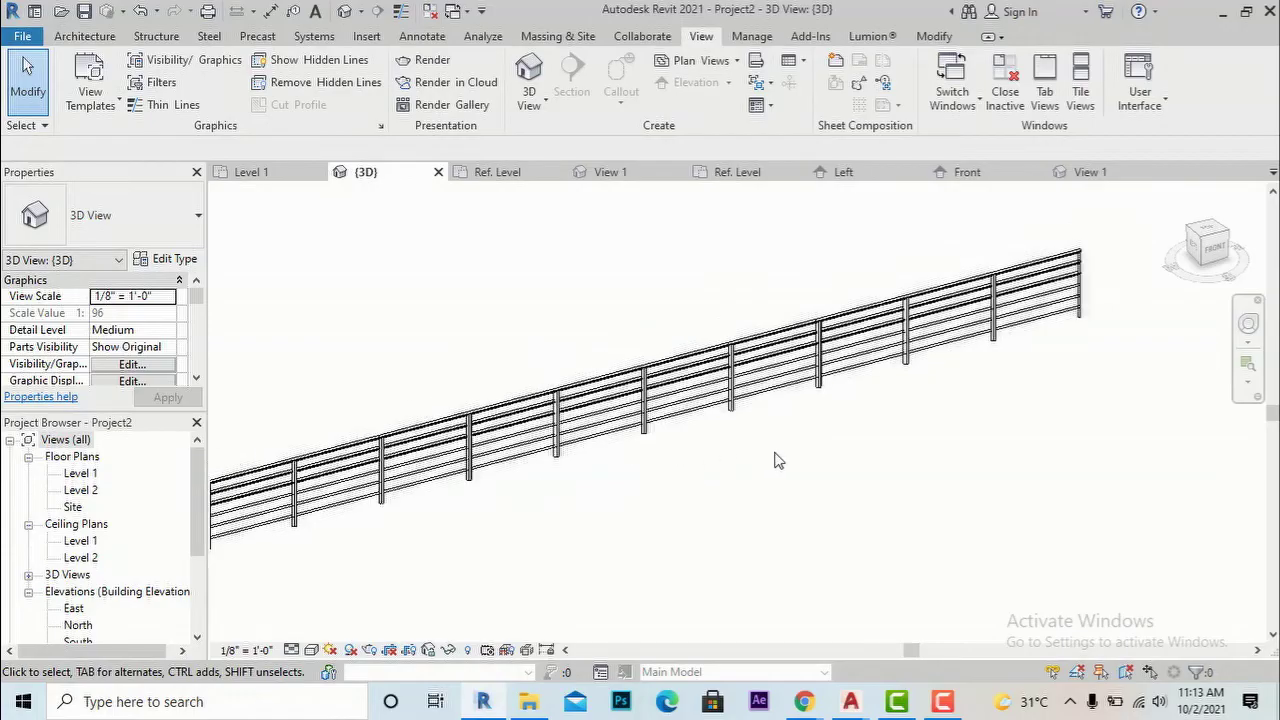
scroll(781, 458, "down", 1)
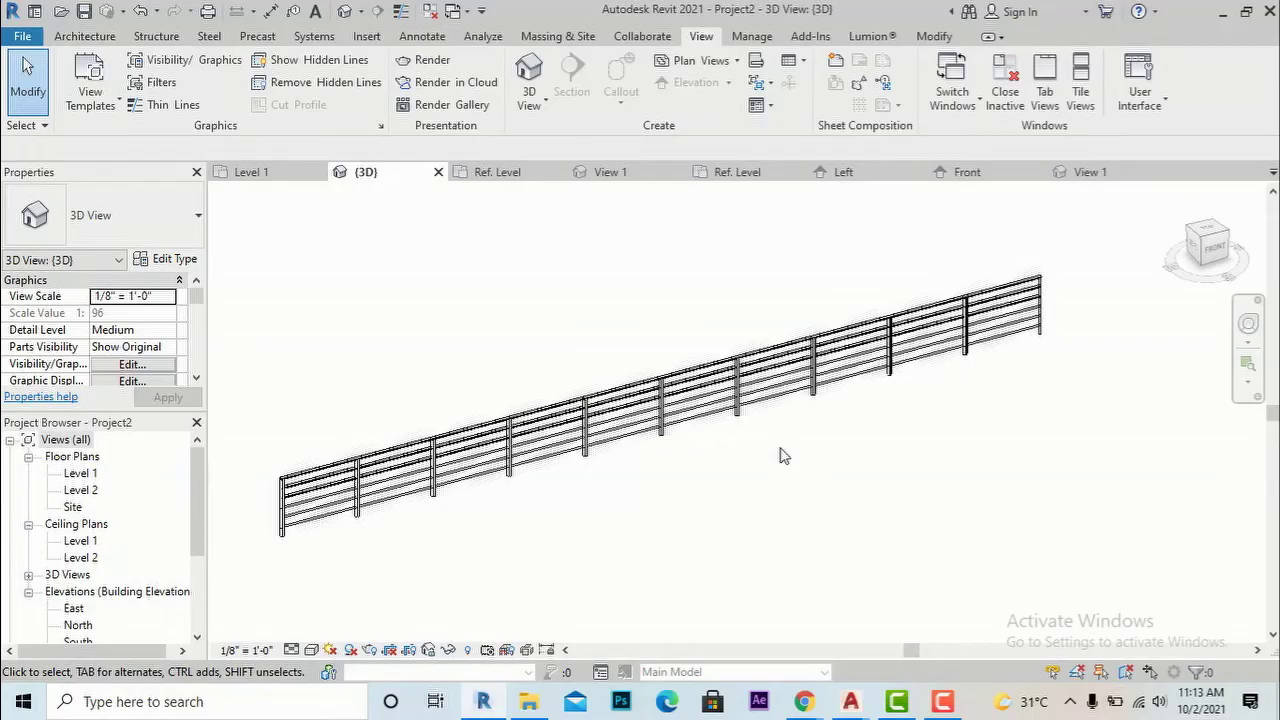
scroll(284, 548, "up", 3)
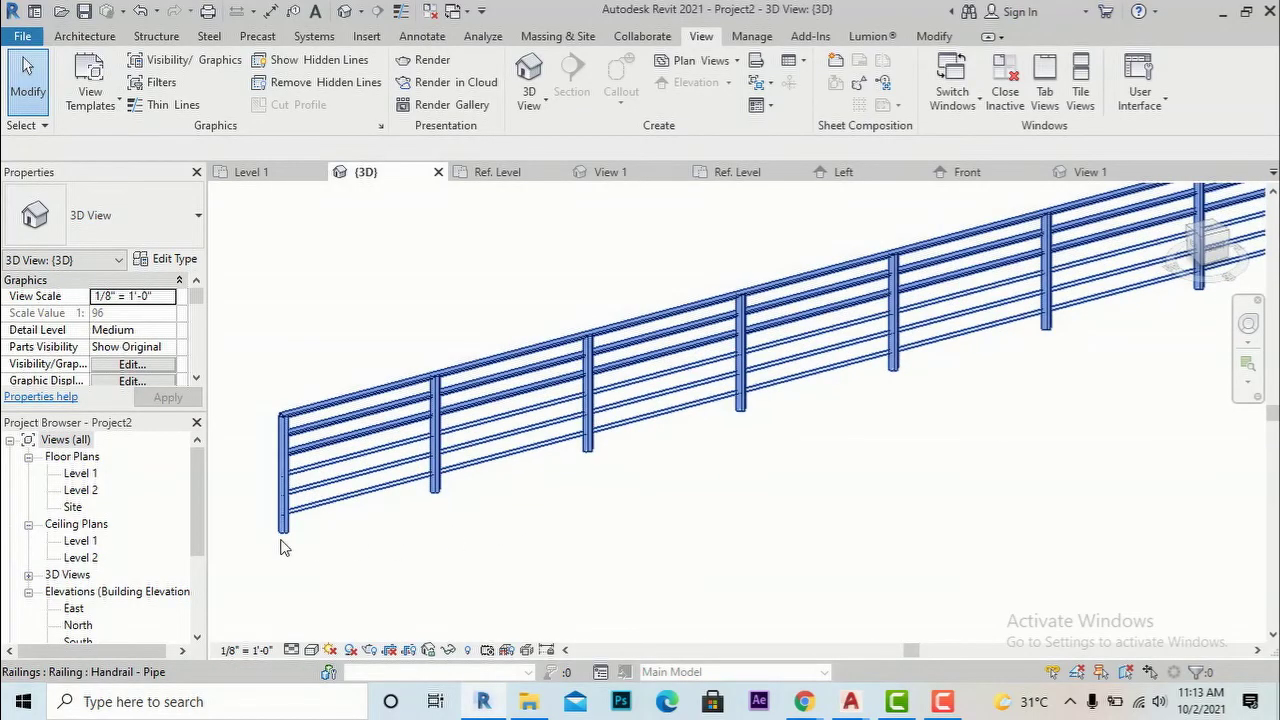